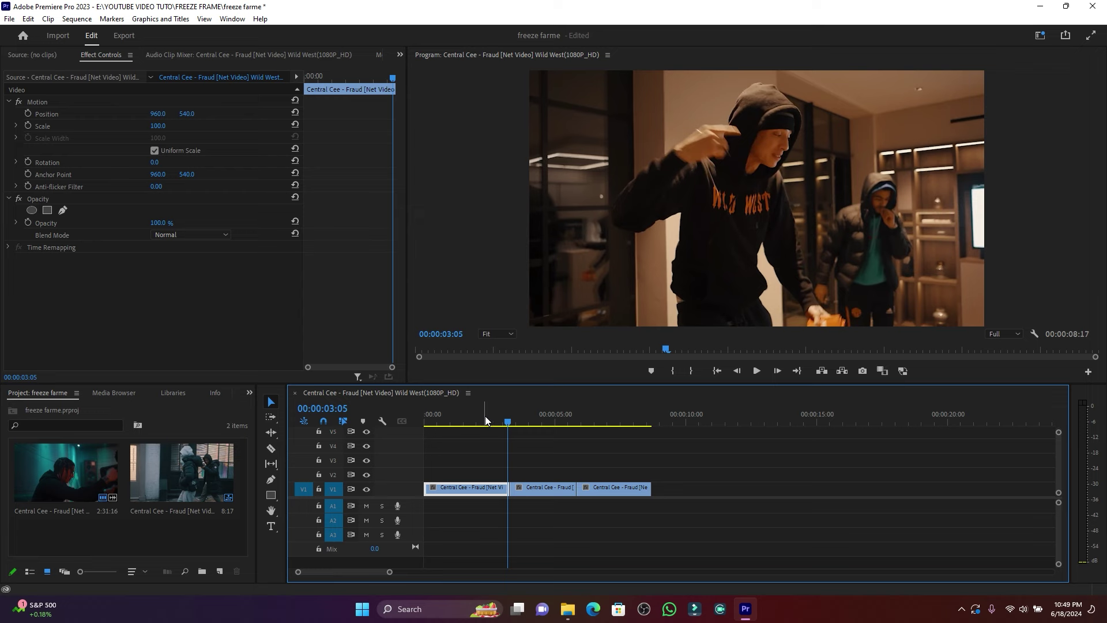
- Play the sequence from its beginning to review the clips and look for a freeze-frame moment
left_click(482, 418)
key("Home")
key("space")
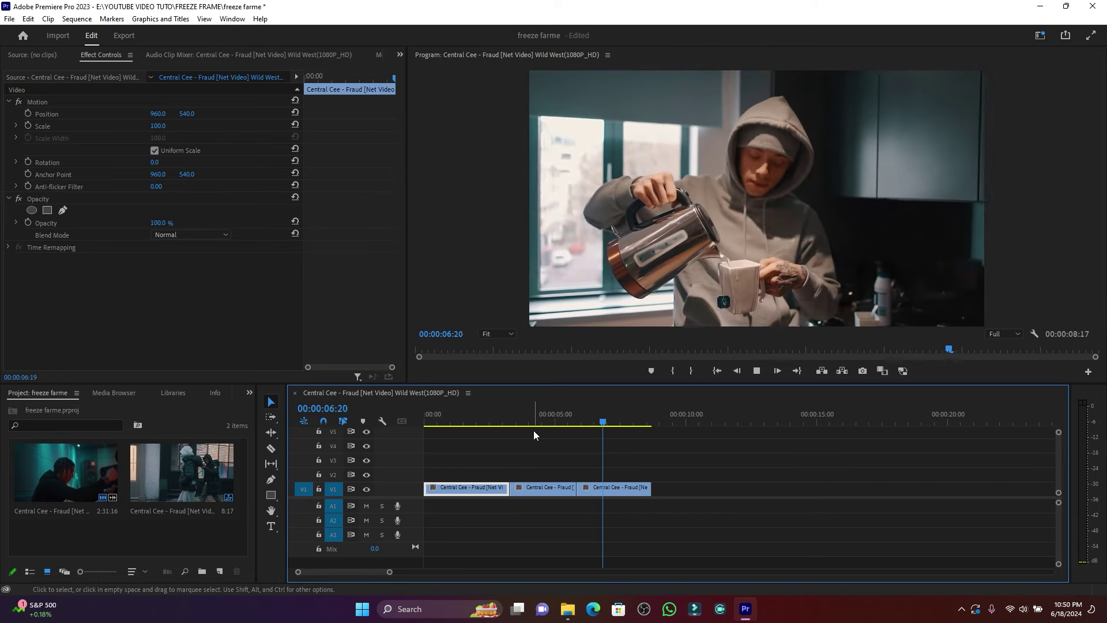
left_click(494, 418)
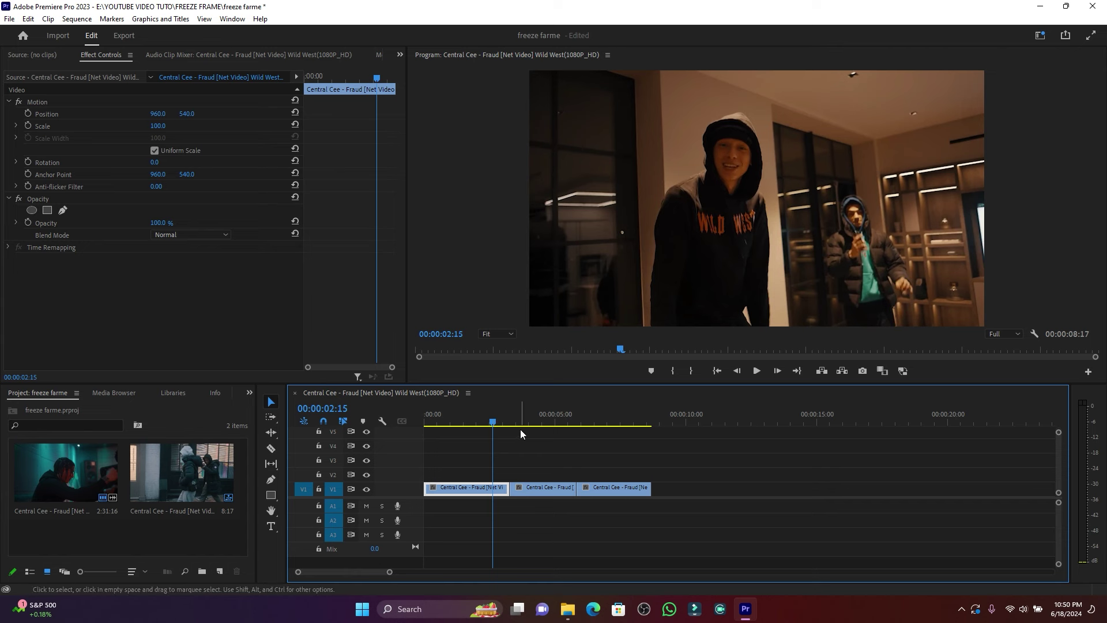
- Export the sequence frame at 00:00:03:00 as a JPEG still and import it into the project
left_click_drag(494, 422, 476, 423)
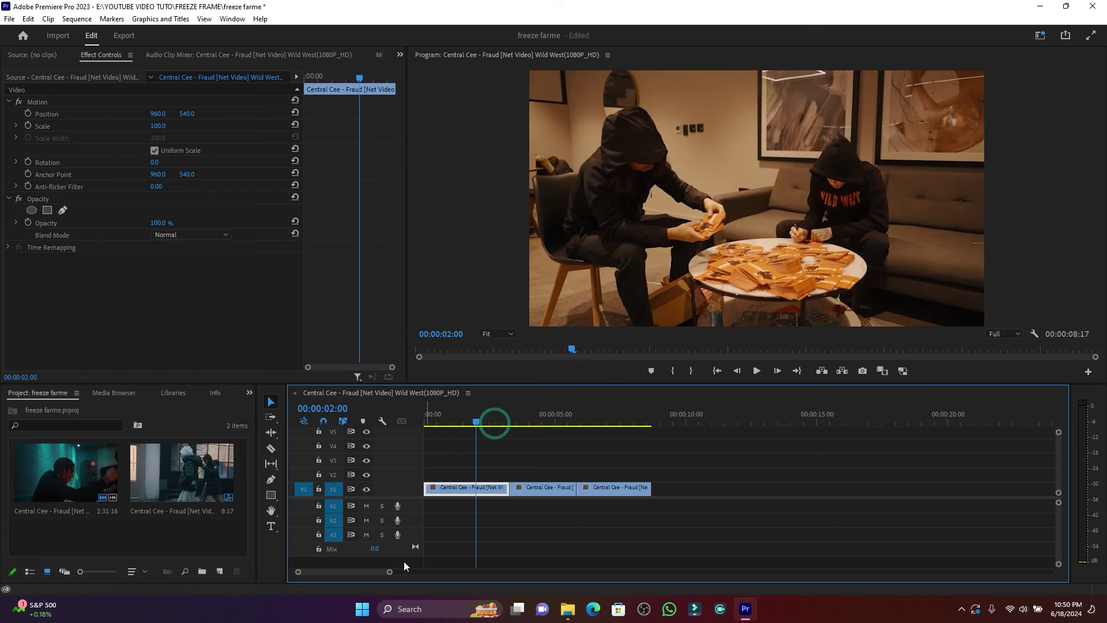
left_click_drag(390, 571, 351, 572)
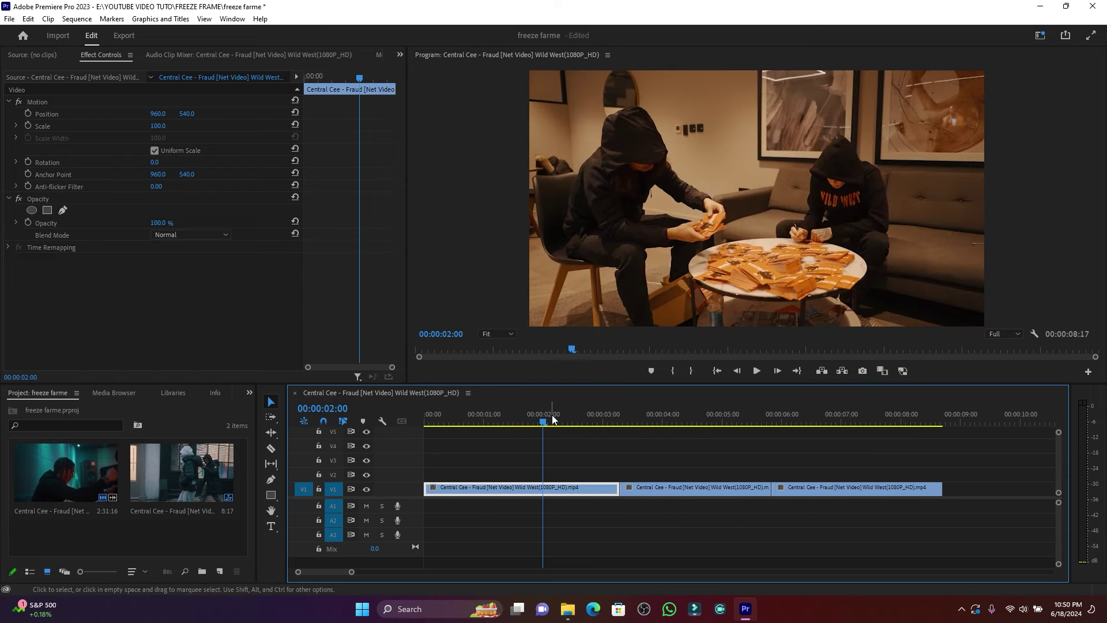
left_click_drag(542, 421, 601, 426)
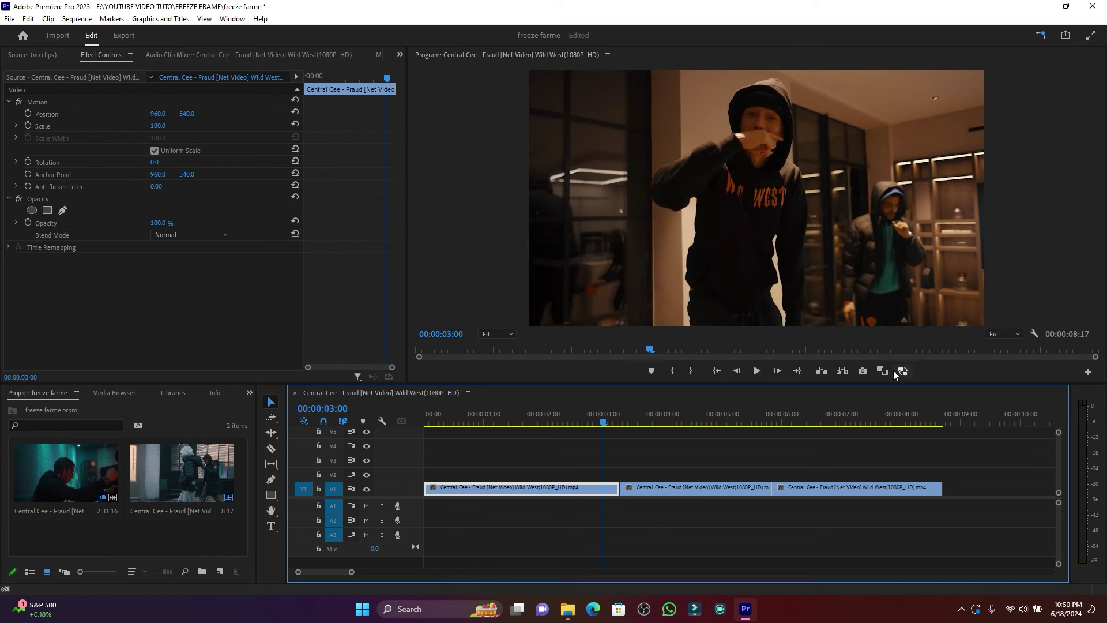
left_click(862, 372)
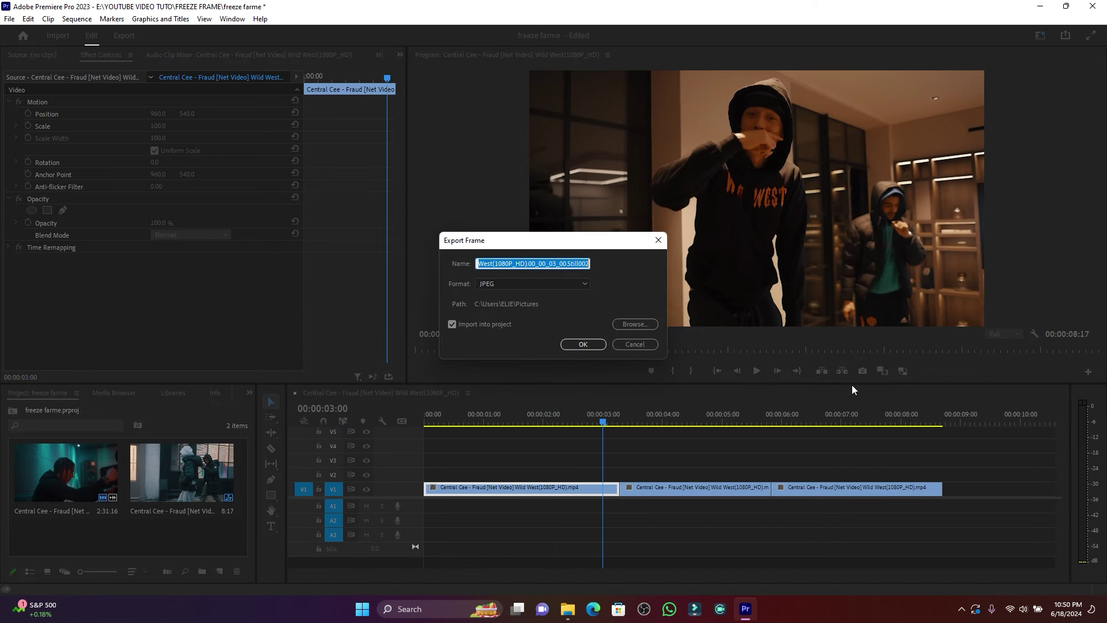
left_click(451, 323)
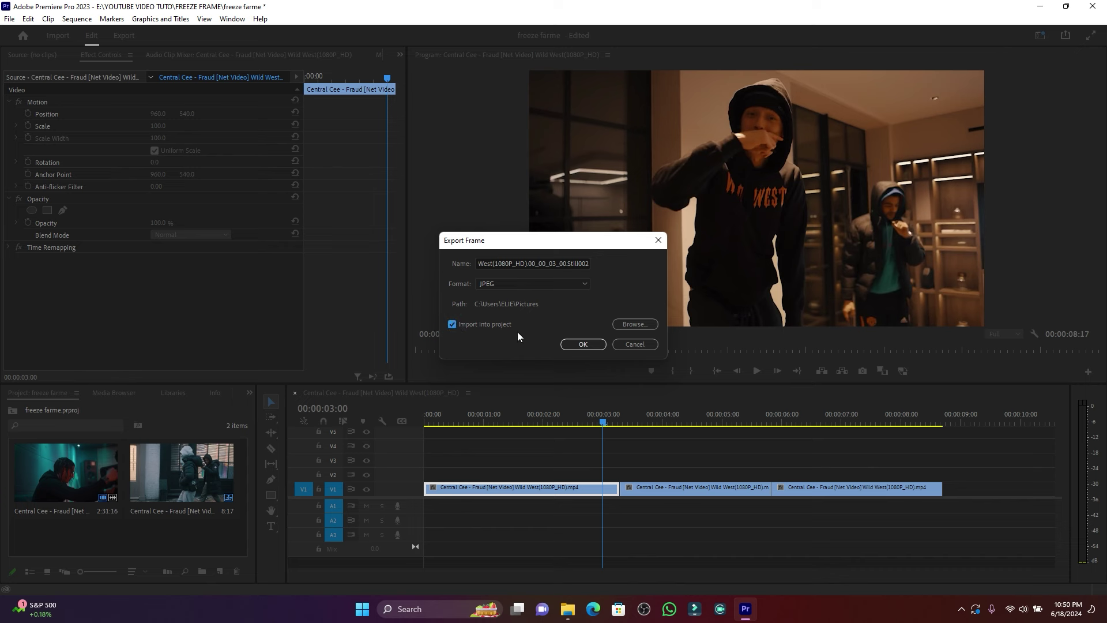
left_click(581, 344)
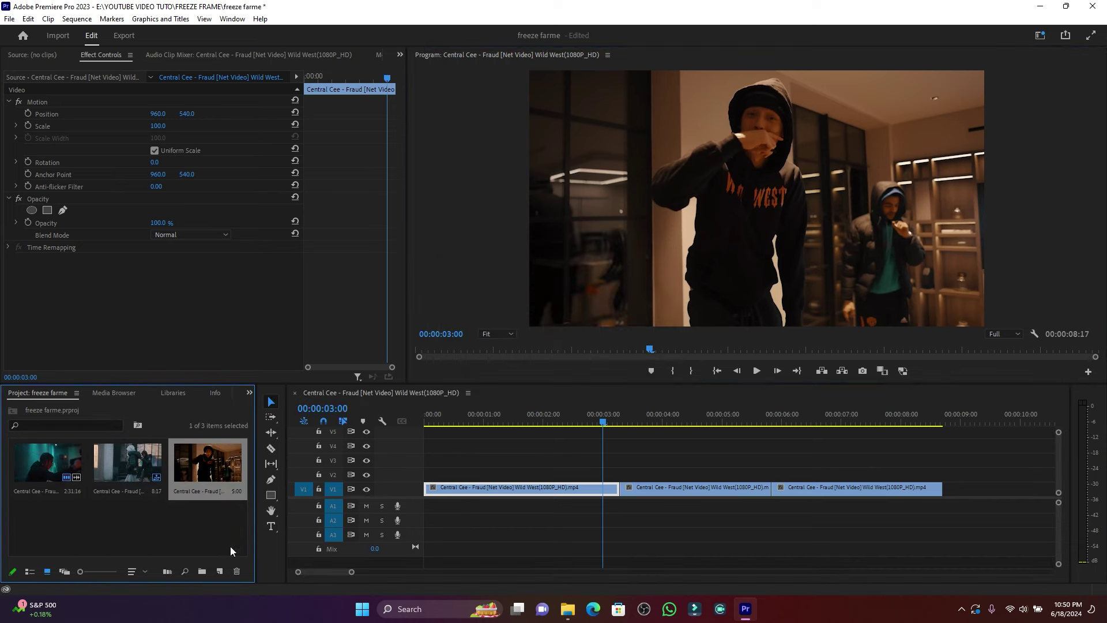
- Place the exported still on track V1 at 00:00:03:00, with the two following clips moved to start at its end
left_click_drag(219, 461, 603, 470)
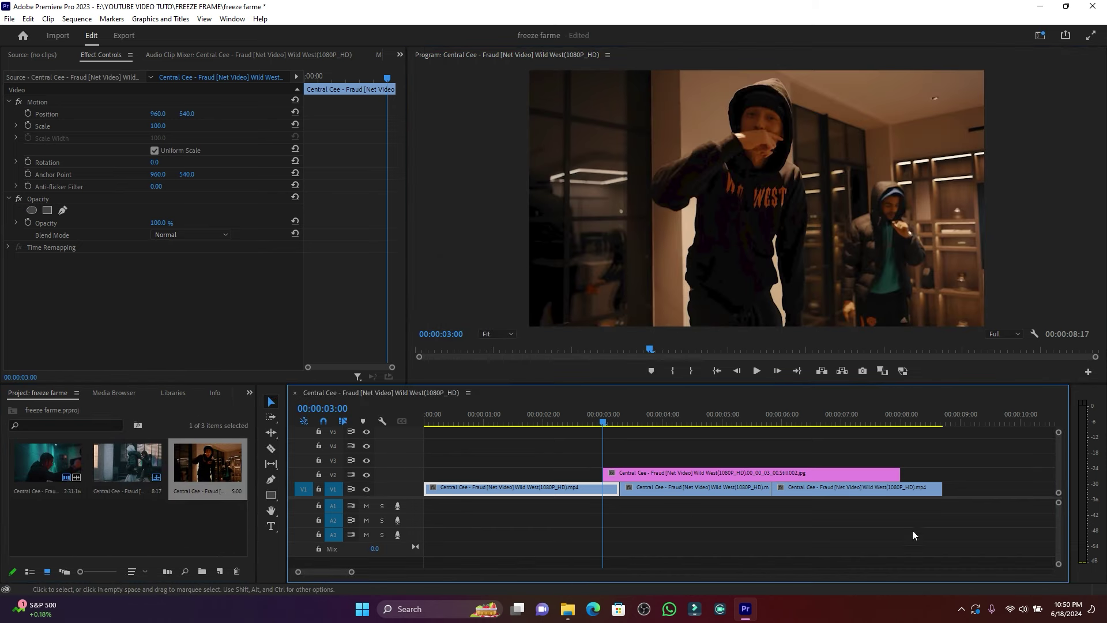
left_click_drag(935, 530, 914, 501)
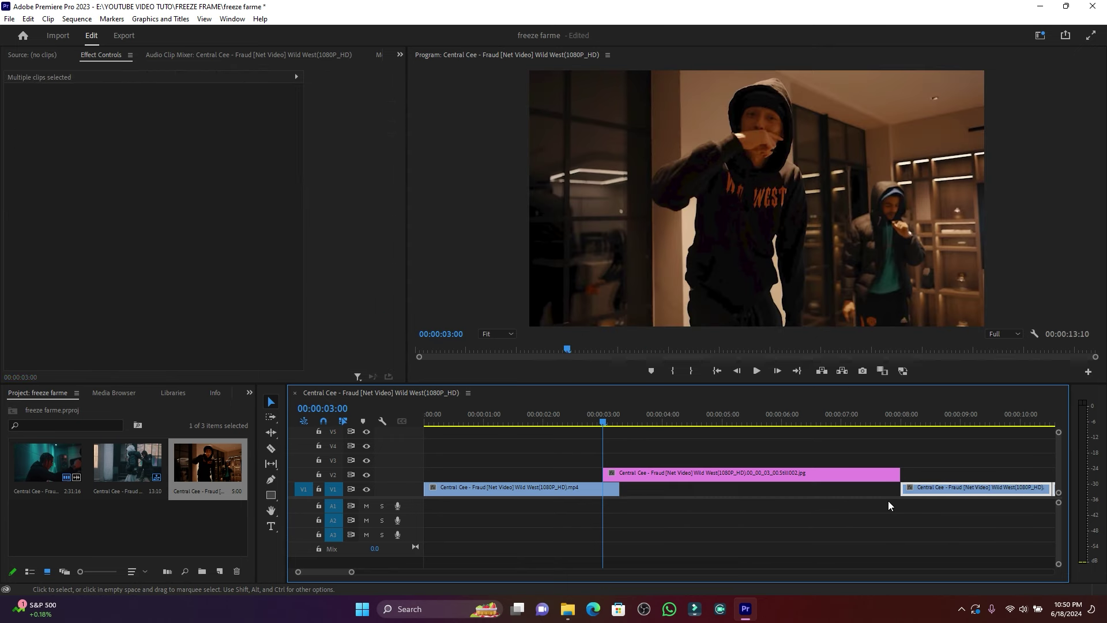
left_click_drag(648, 475, 645, 484)
- Play the cut from the first clip into the freeze-frame still to check the transition
left_click(535, 414)
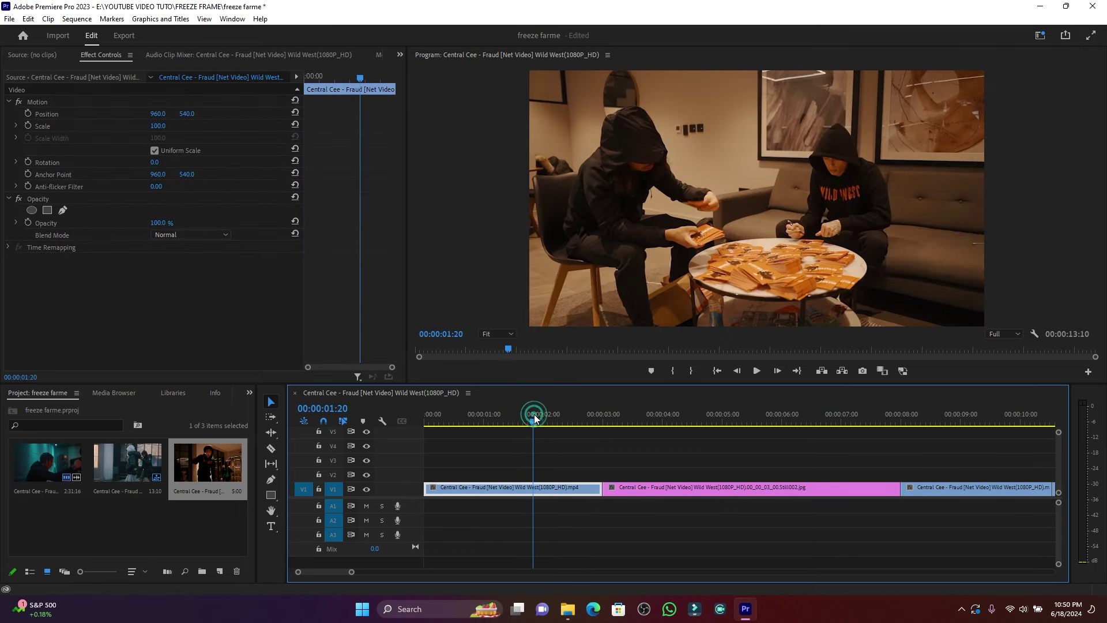
key("space")
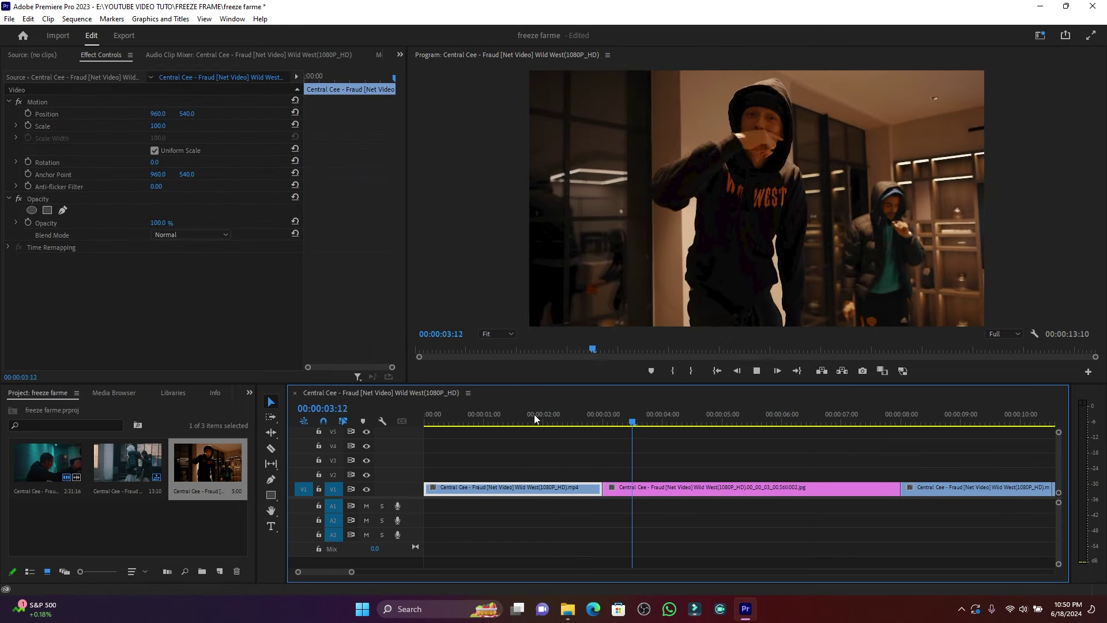
key("space")
left_click(535, 420)
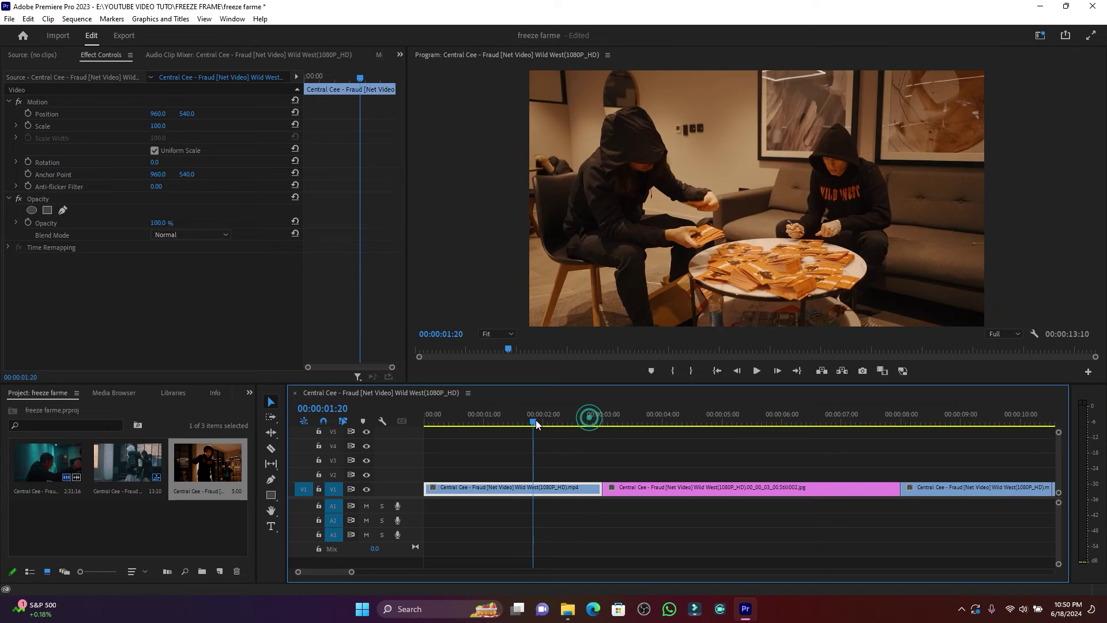
key("space")
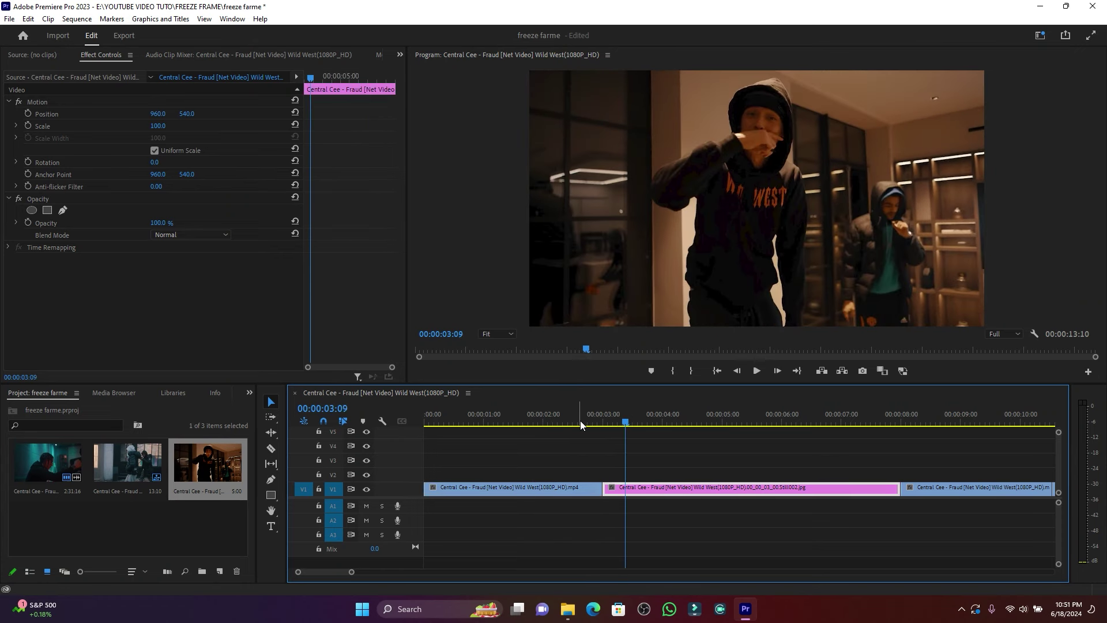
left_click(578, 423)
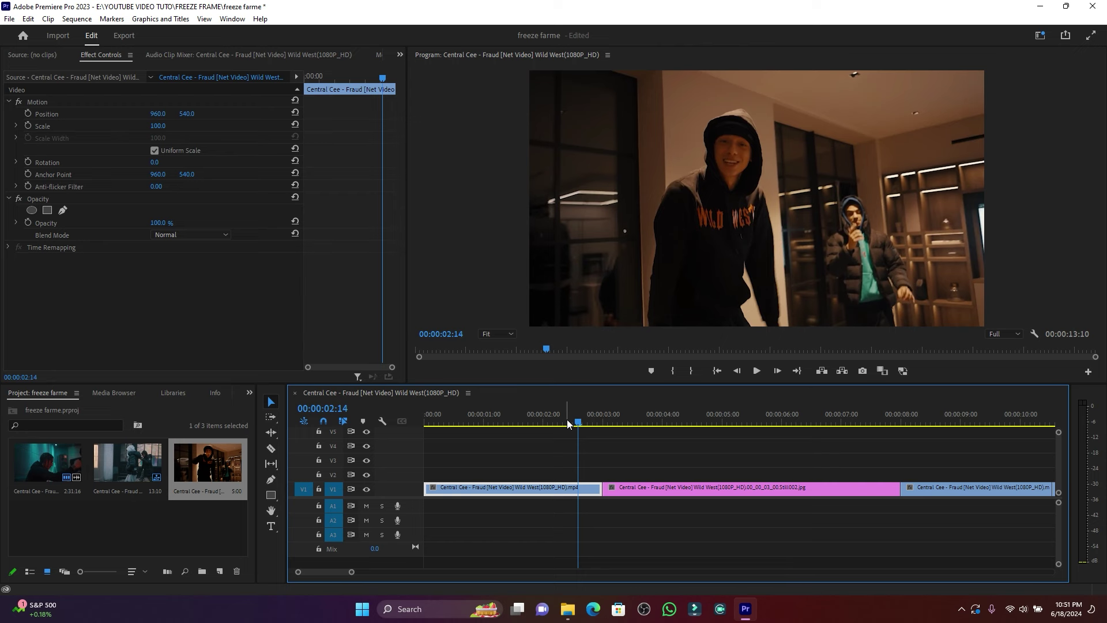
- Import all files from the White Out FX SAMPLE folder into the project
key("ctrl+i")
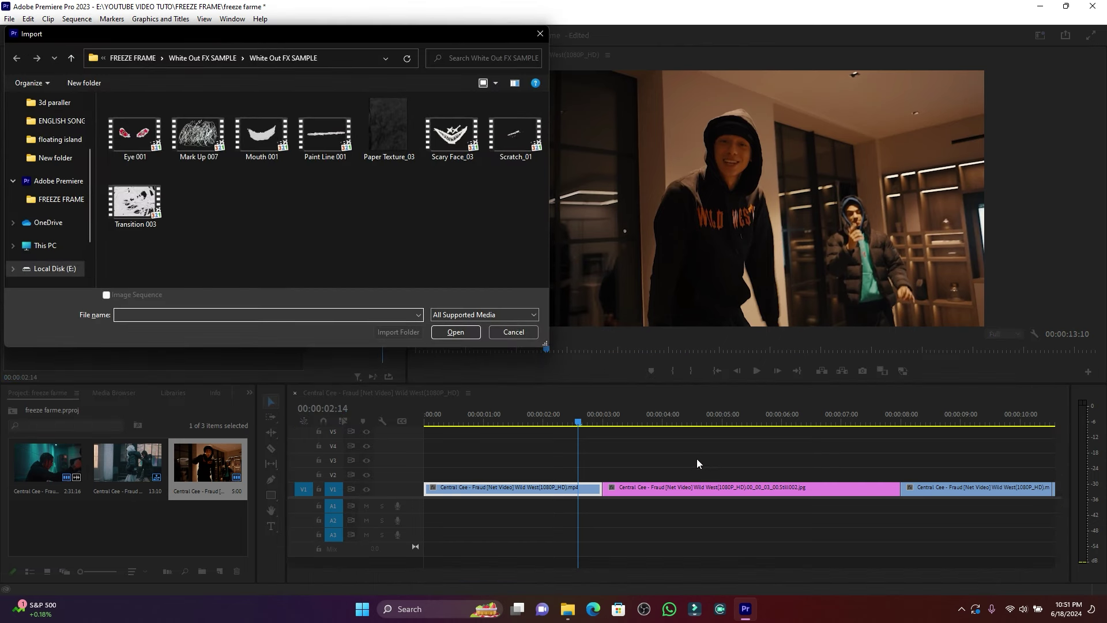
left_click(298, 228)
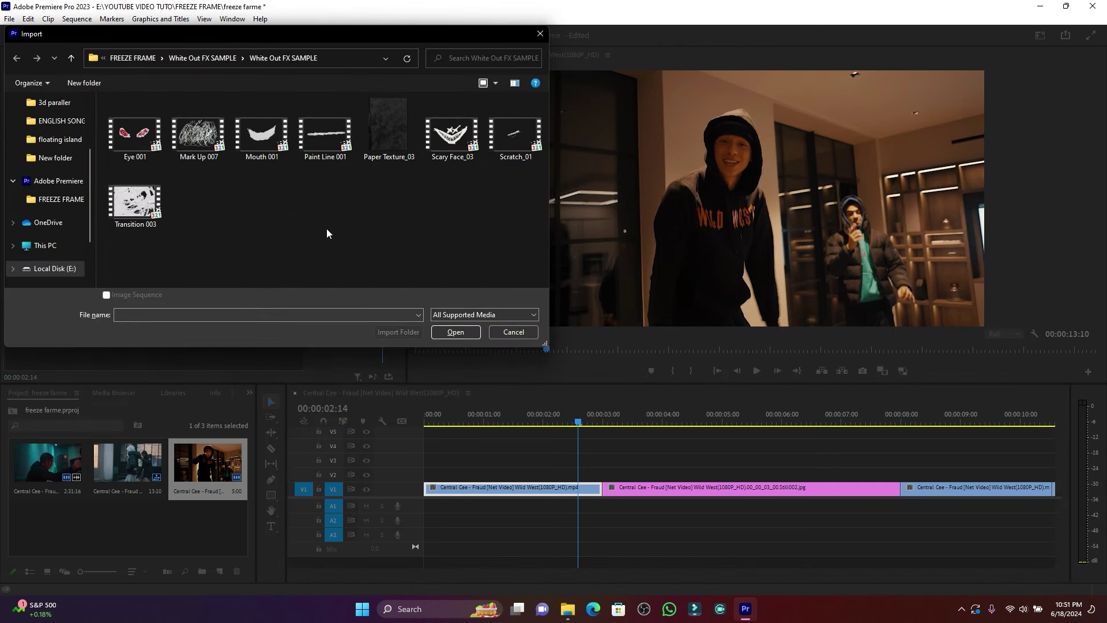
key("ctrl+a")
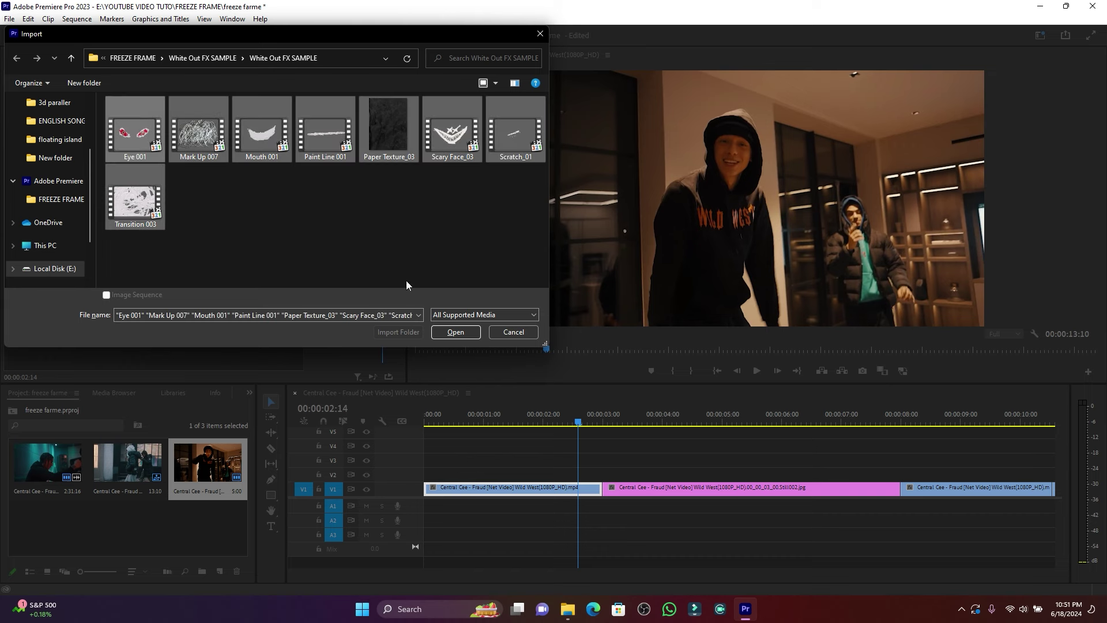
left_click(456, 332)
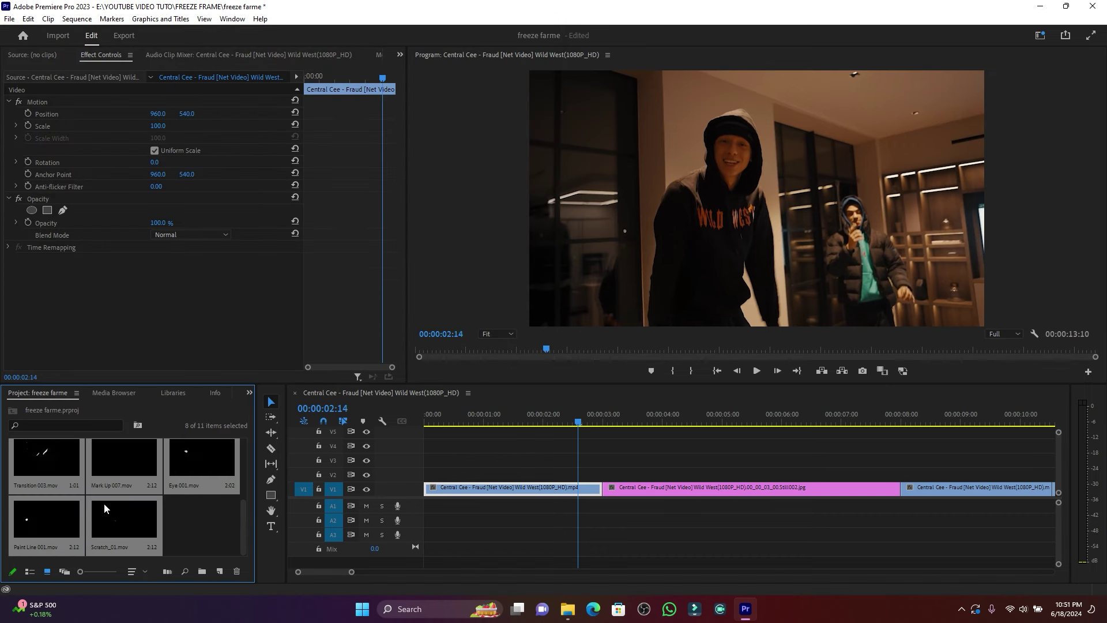
scroll(137, 504, "up", 2)
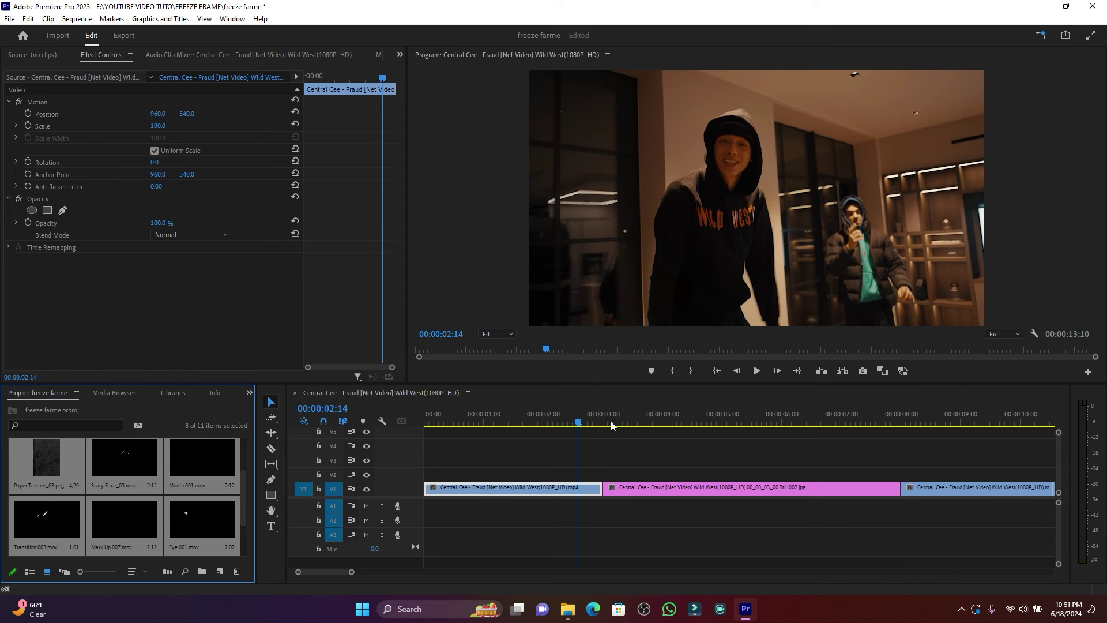
- Place Paper Texture_03.png on track V2 above the freeze-frame still, matching the still's start and end
left_click_drag(597, 416, 620, 420)
left_click(46, 466)
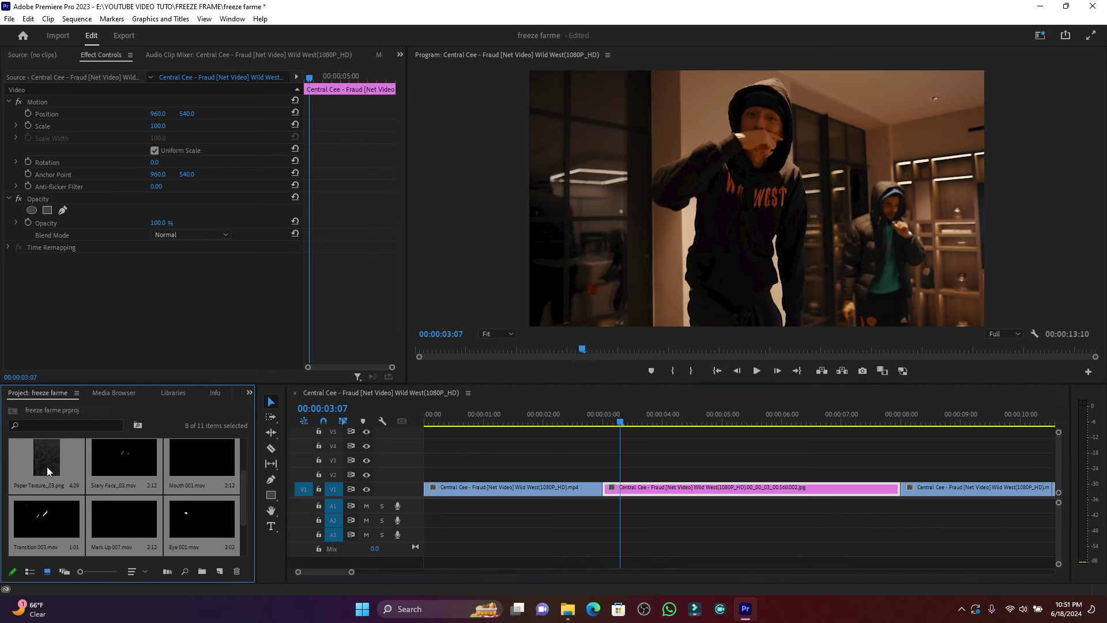
left_click_drag(37, 460, 602, 475)
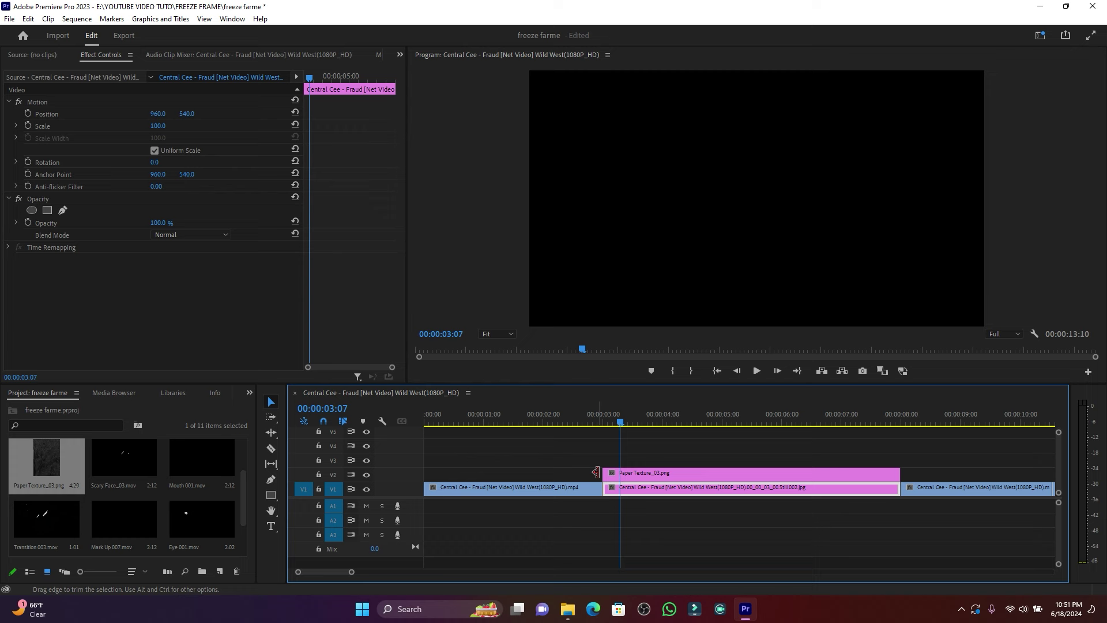
left_click(635, 474)
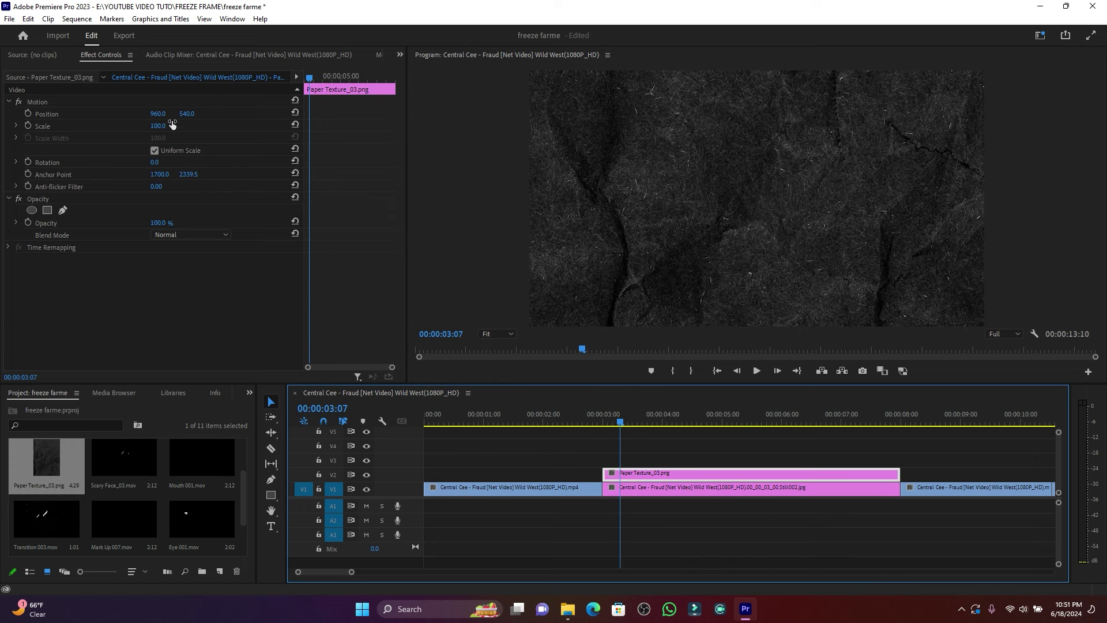
- Reduce the paper texture's scale to 21 and set its rotation to 90°
left_click_drag(171, 124, 208, 162)
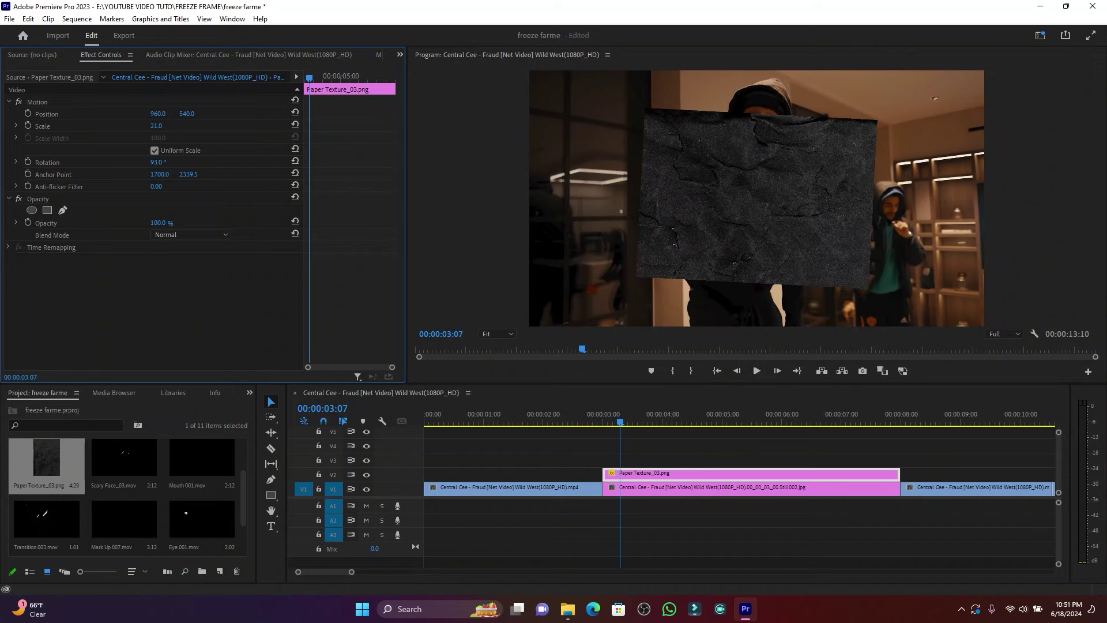
left_click(160, 162)
type("90")
key("Return")
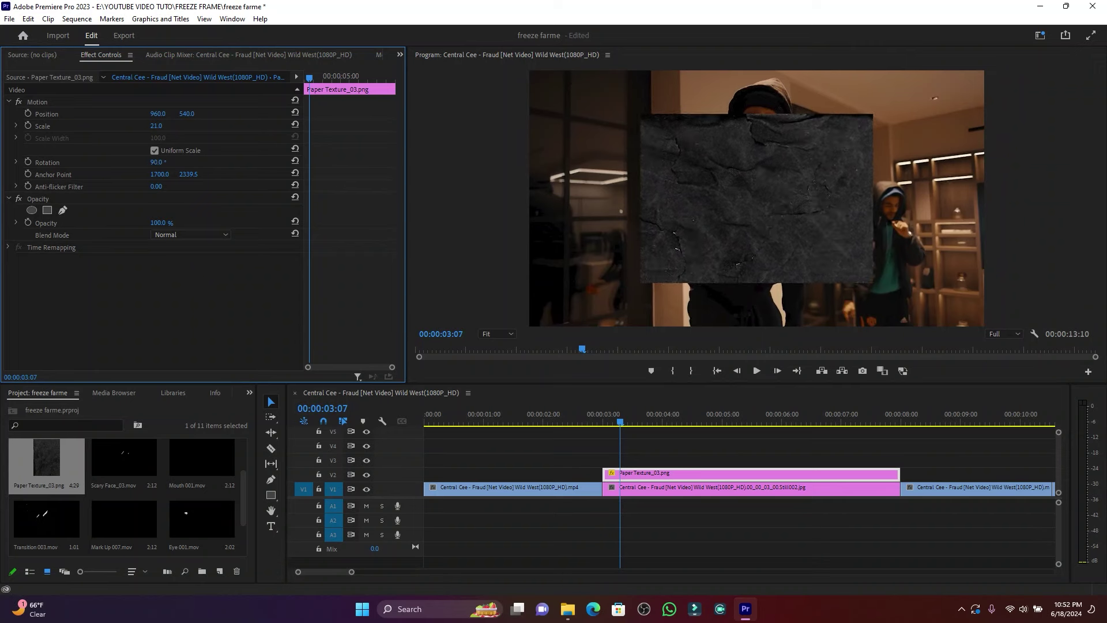
- Set the paper texture's scale to 42 and its blend mode to Screen
left_click(155, 126)
type("37")
key("Return")
left_click_drag(163, 125, 168, 126)
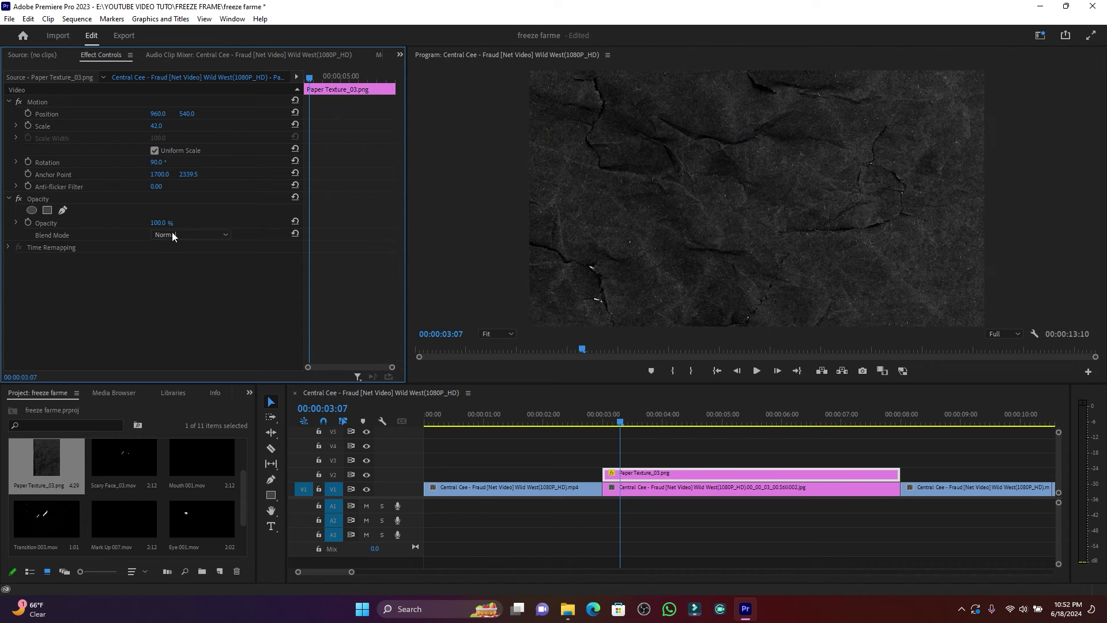
left_click(173, 236)
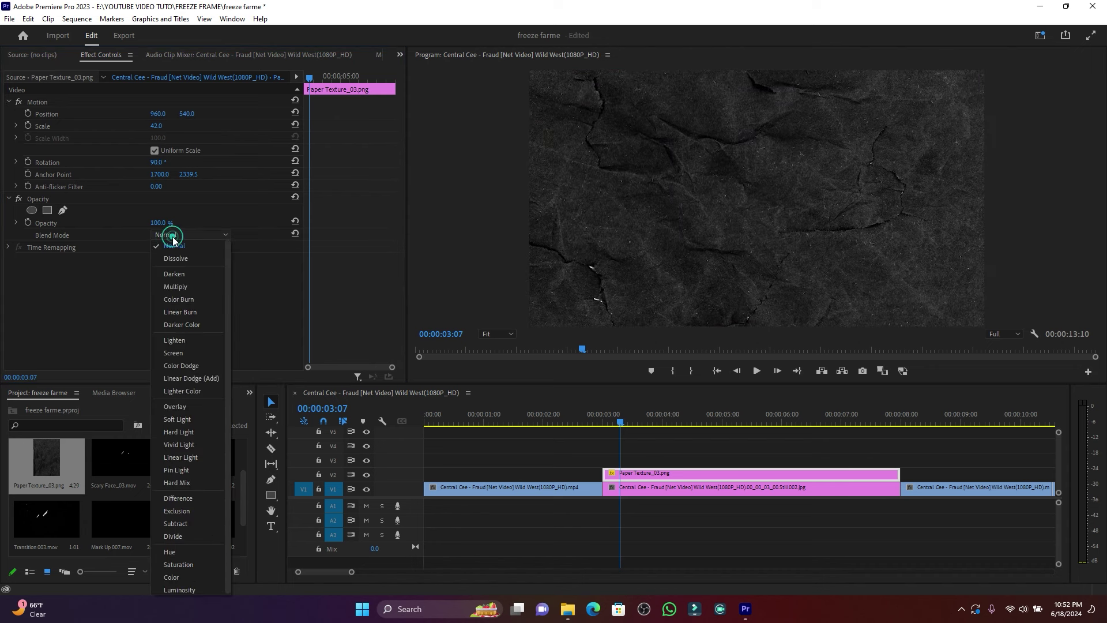
left_click(174, 353)
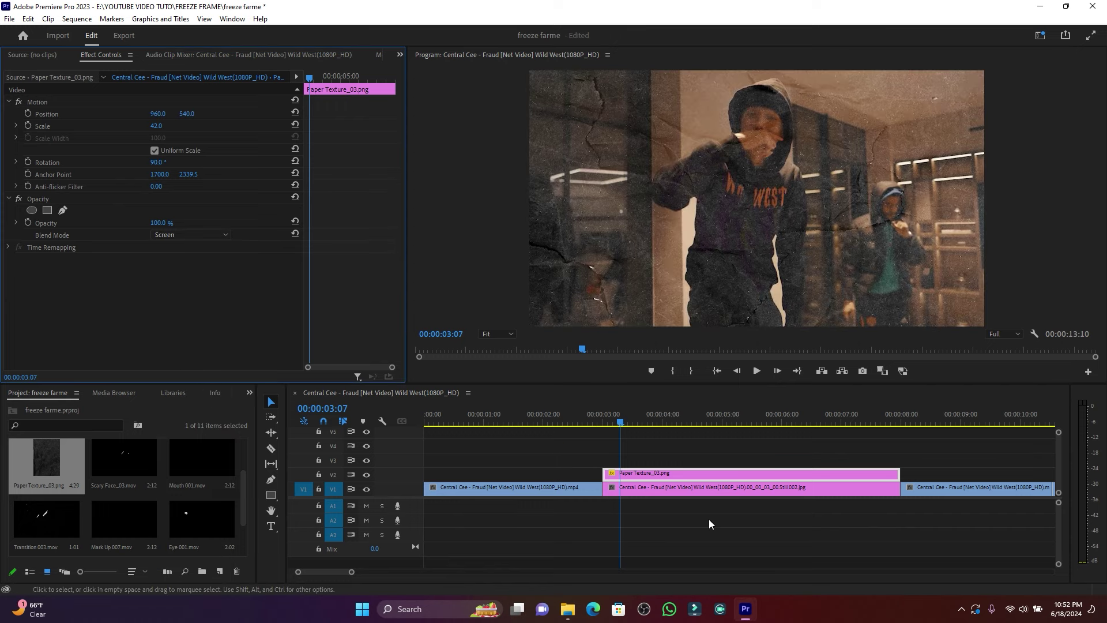
- Play the transition into the freeze frame to check the paper texture overlay
left_click(562, 413)
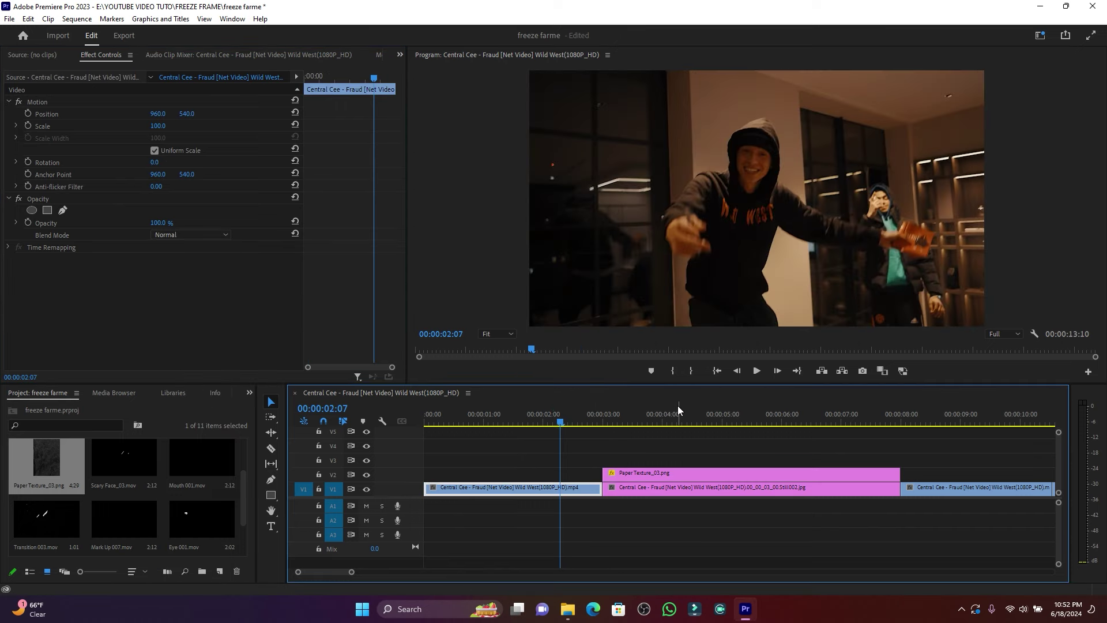
key("space")
key("space")
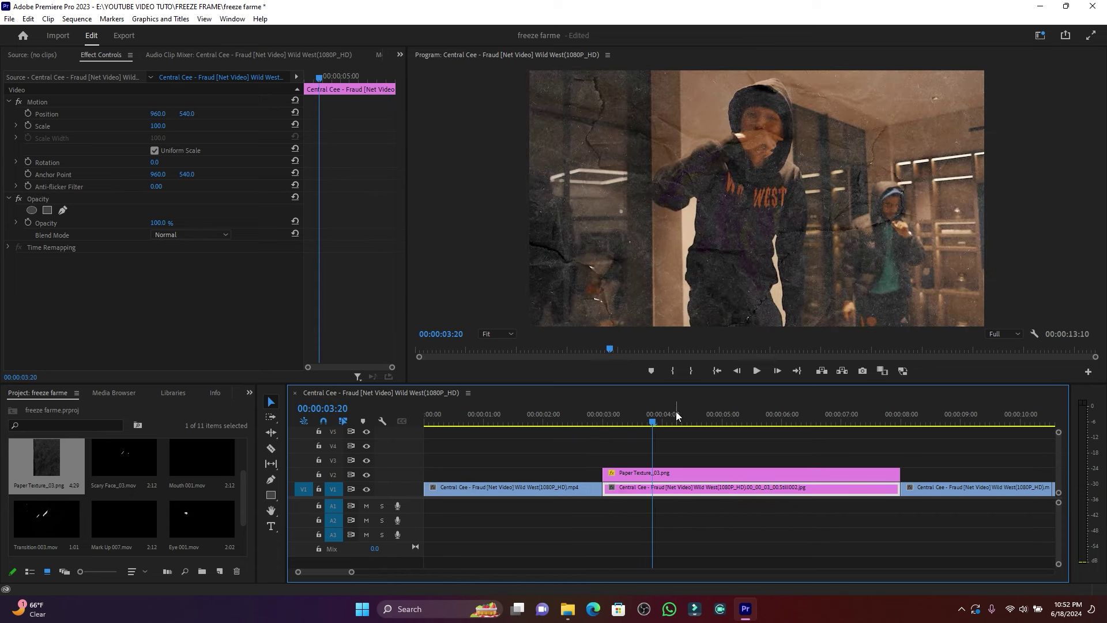
left_click_drag(603, 421, 575, 422)
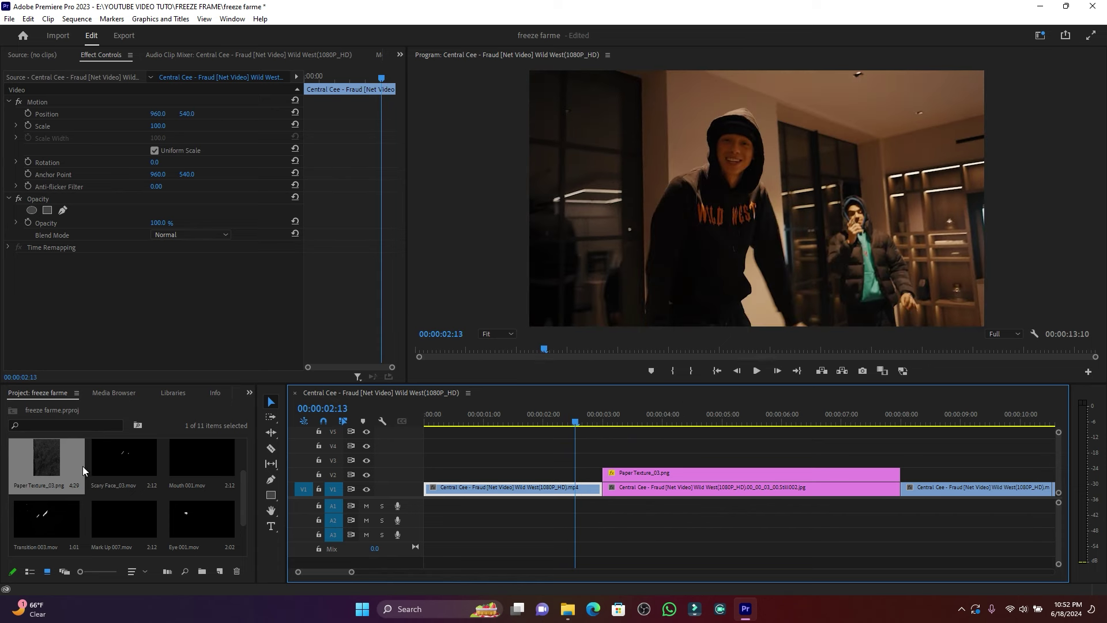
- Preview the Scary Face_03.mov and Mouth 001.mov overlays in the Source monitor
scroll(105, 479, "up", 1)
double_click(126, 515)
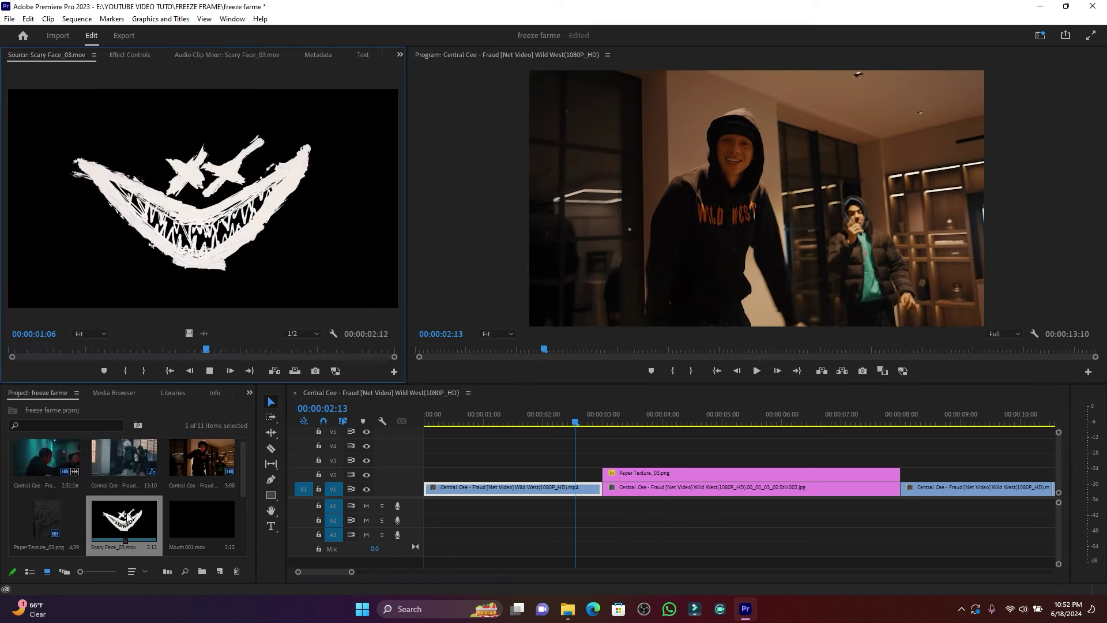
key("space")
left_click_drag(123, 348, 224, 351)
double_click(215, 521)
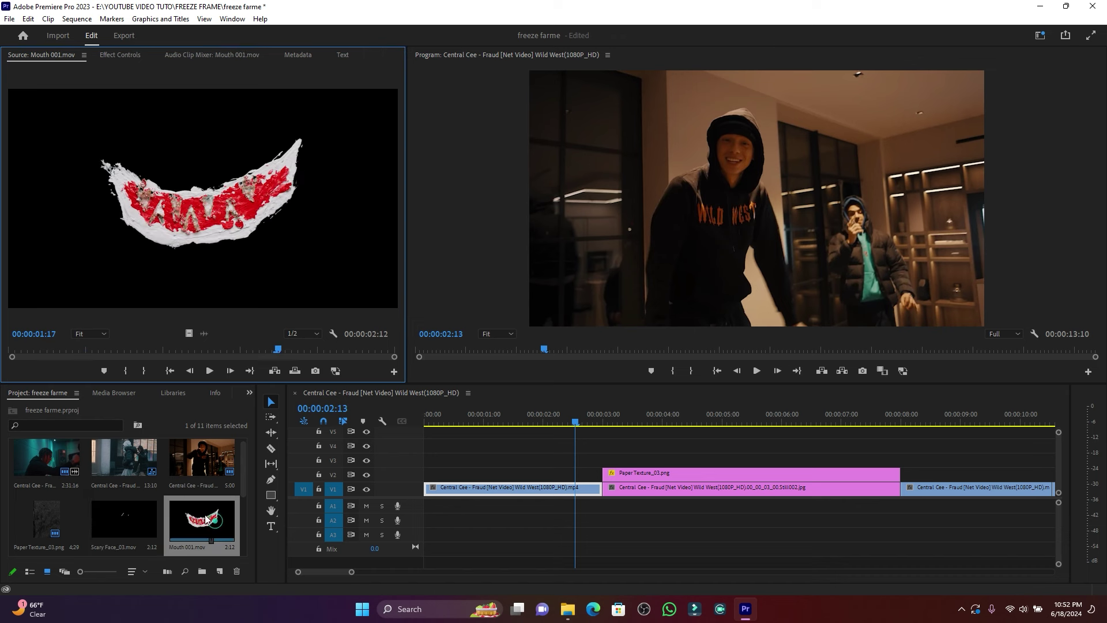
left_click_drag(78, 352, 182, 352)
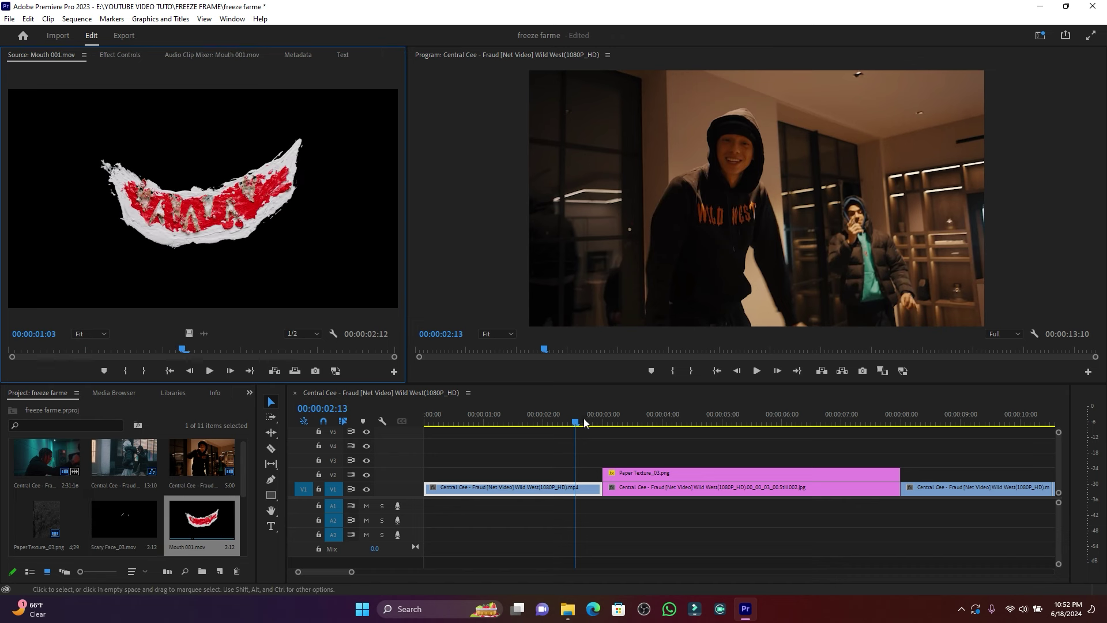
- Play into the freeze frame, and preview the Transition 003.mov, Mark Up 007.mov and Eye 001.mov overlays in the Source monitor
left_click_drag(575, 425, 548, 424)
key("space")
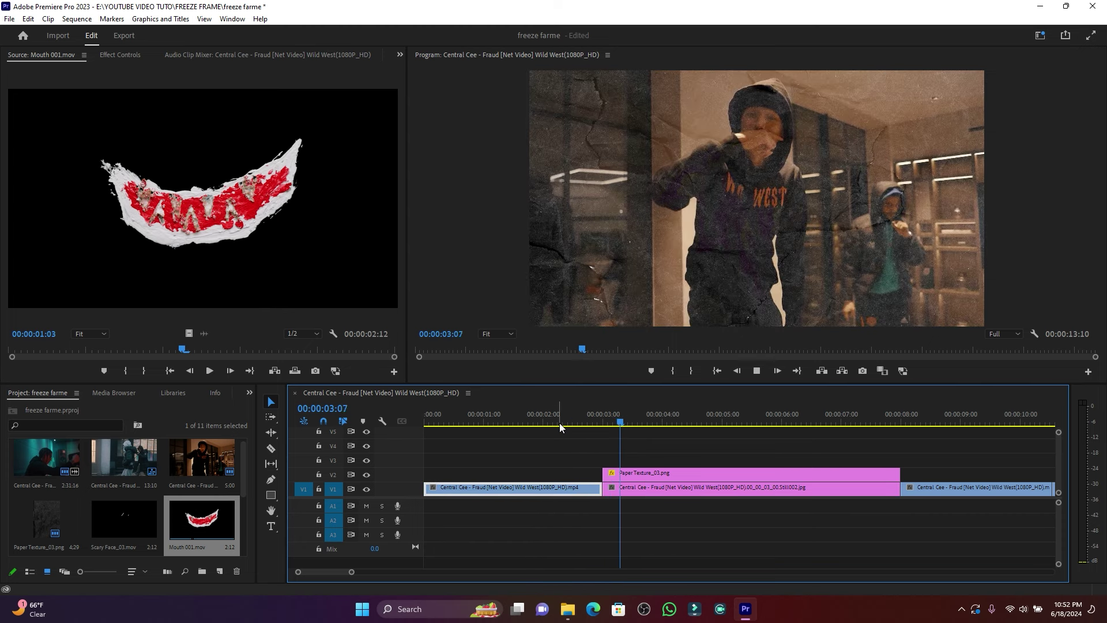
scroll(196, 495, "down", 1)
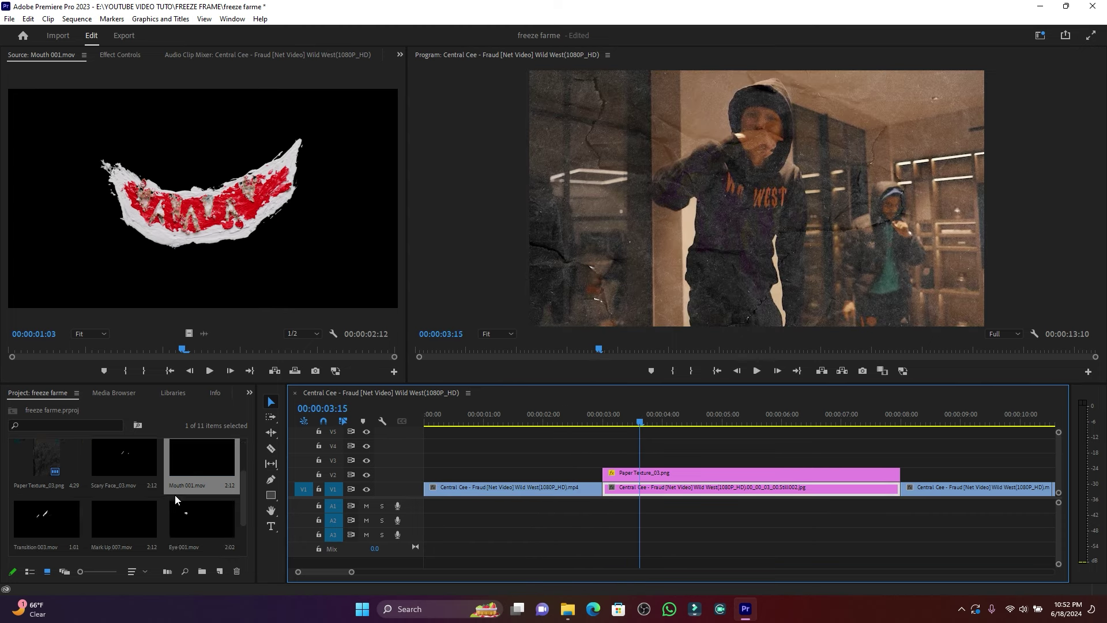
double_click(33, 509)
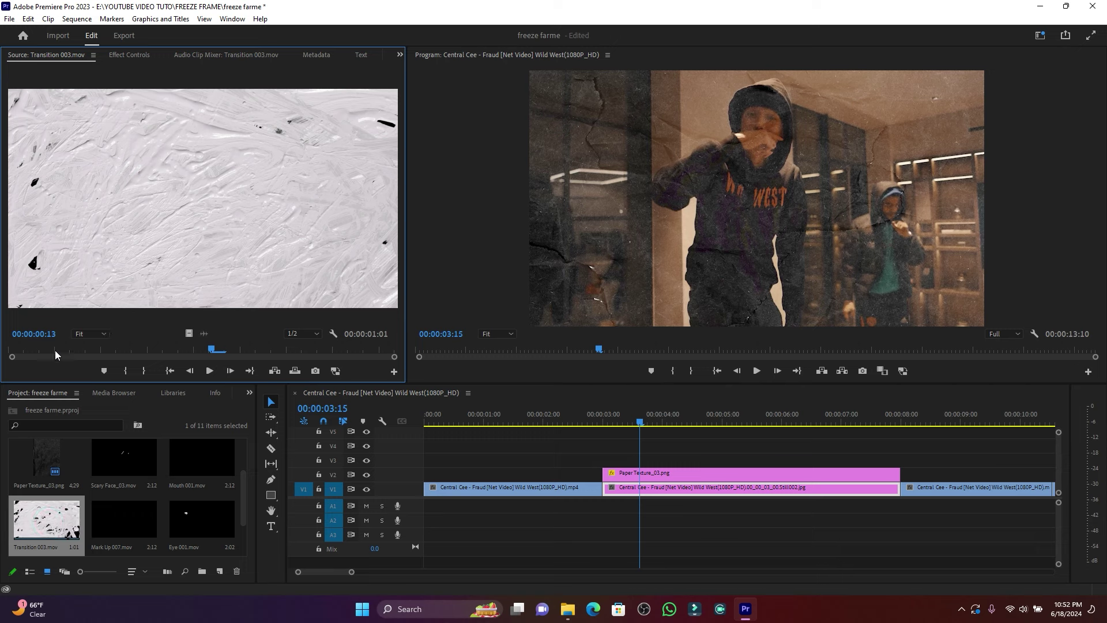
left_click_drag(45, 352, 164, 349)
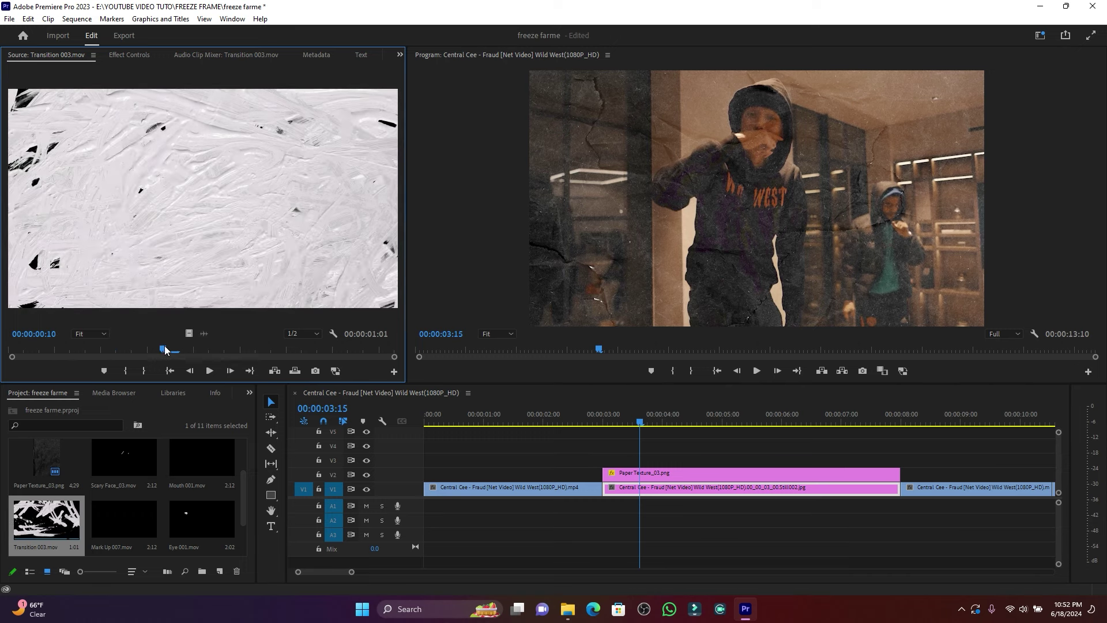
double_click(112, 524)
left_click_drag(129, 350, 62, 350)
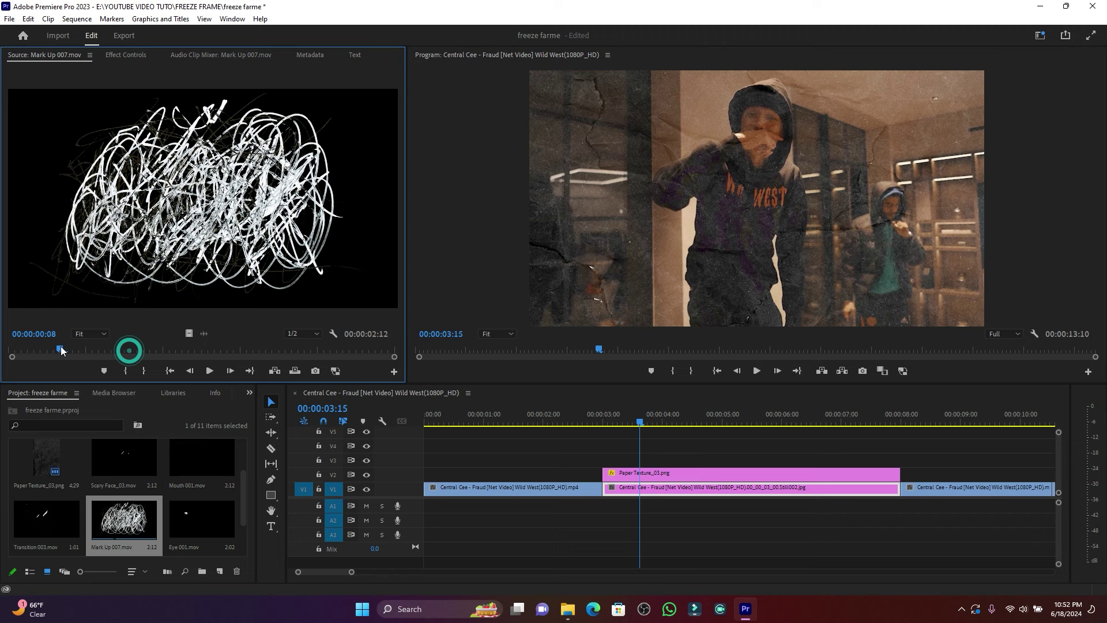
left_click_drag(160, 348, 210, 349)
double_click(209, 521)
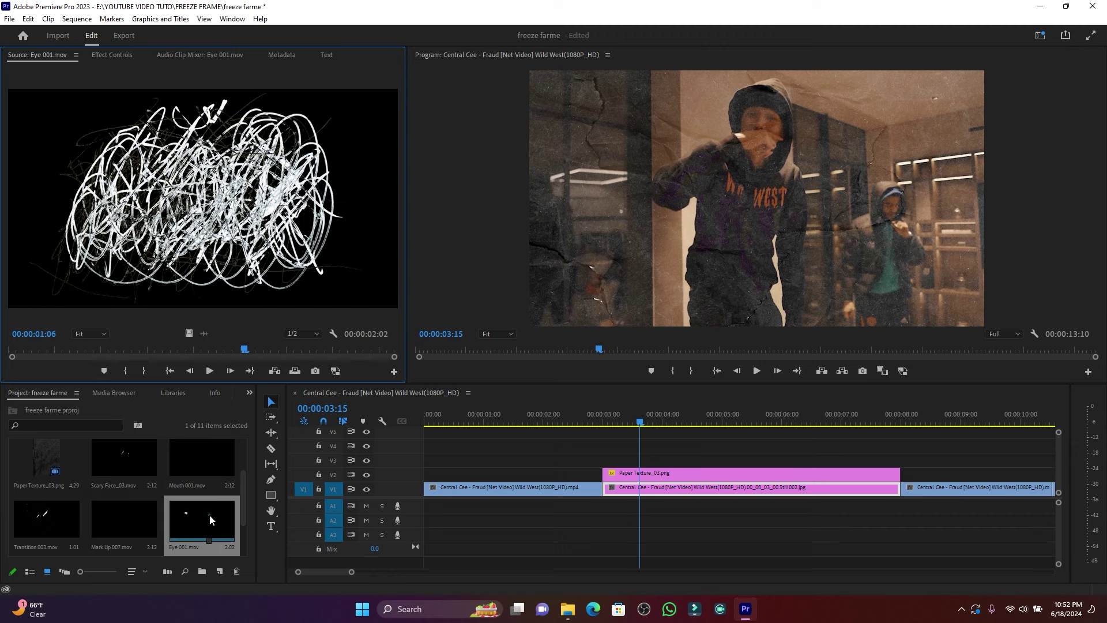
left_click_drag(136, 350, 164, 354)
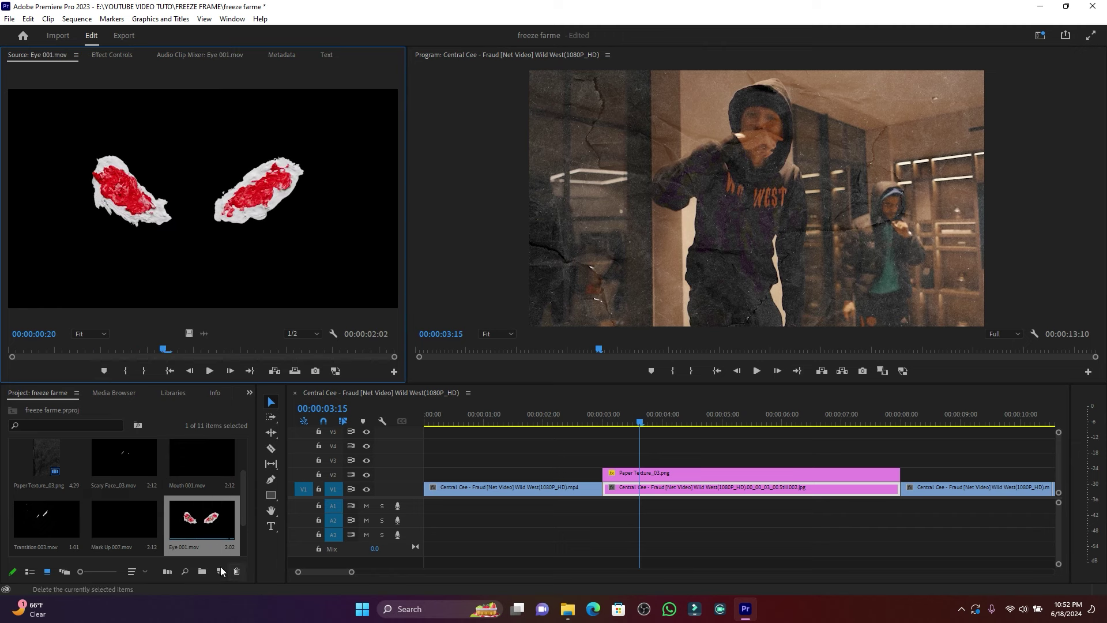
- Place Eye 001.mov on track V3 above the paper texture, aligned with the start of the freeze frame
left_click_drag(197, 520, 675, 462)
left_click(771, 448)
left_click(690, 462)
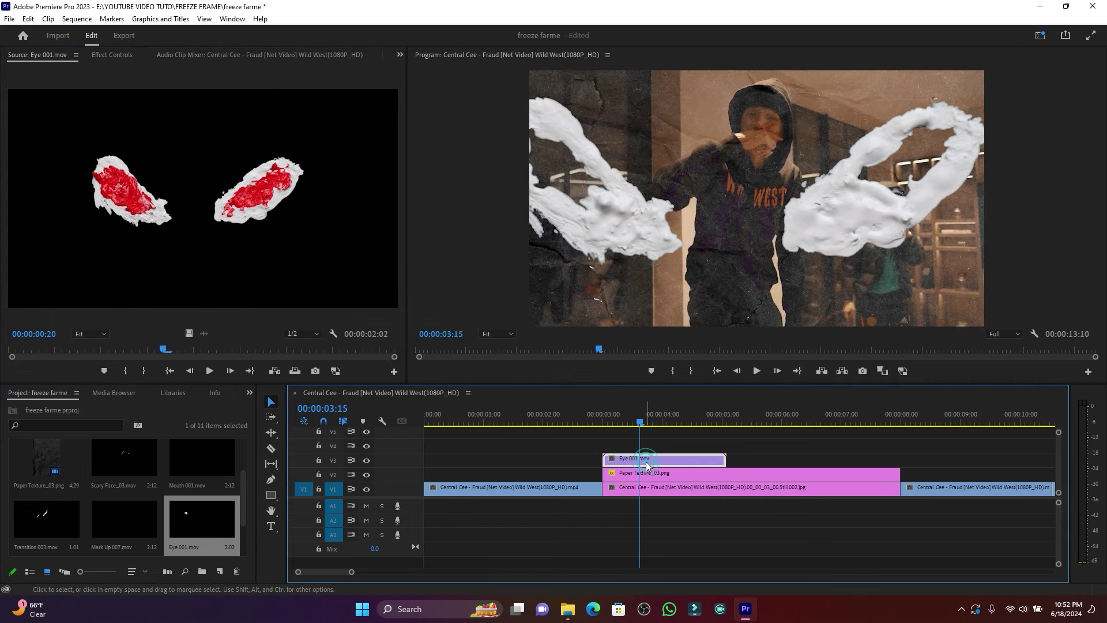
- Scale Eye 001.mov to 10, position it over the foreground man's eyes and rotate it to match the tilt of his face
left_click(111, 55)
left_click_drag(162, 127, 183, 114)
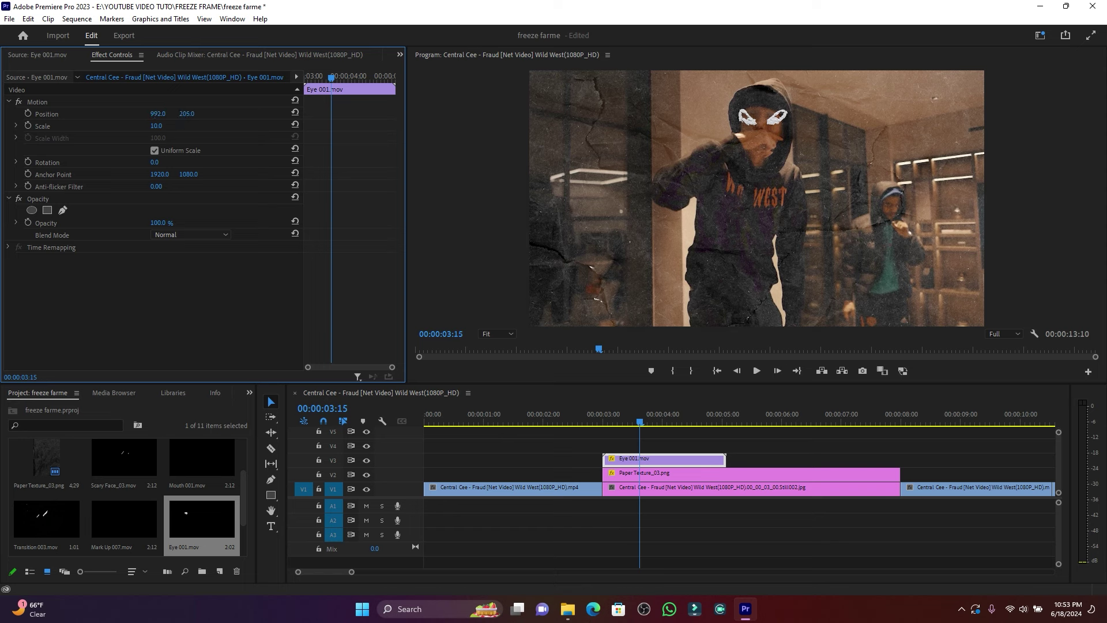
left_click_drag(154, 162, 164, 162)
left_click_drag(189, 119, 184, 119)
- Play the transition into the freeze frame to check the eye overlay's animation
left_click(601, 421)
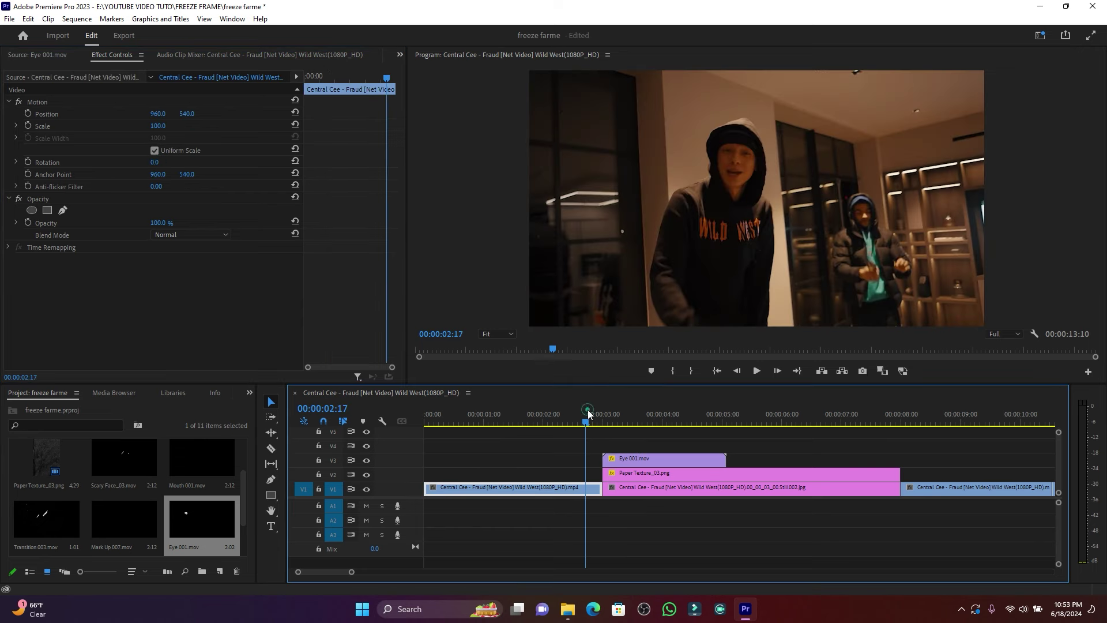
key("space")
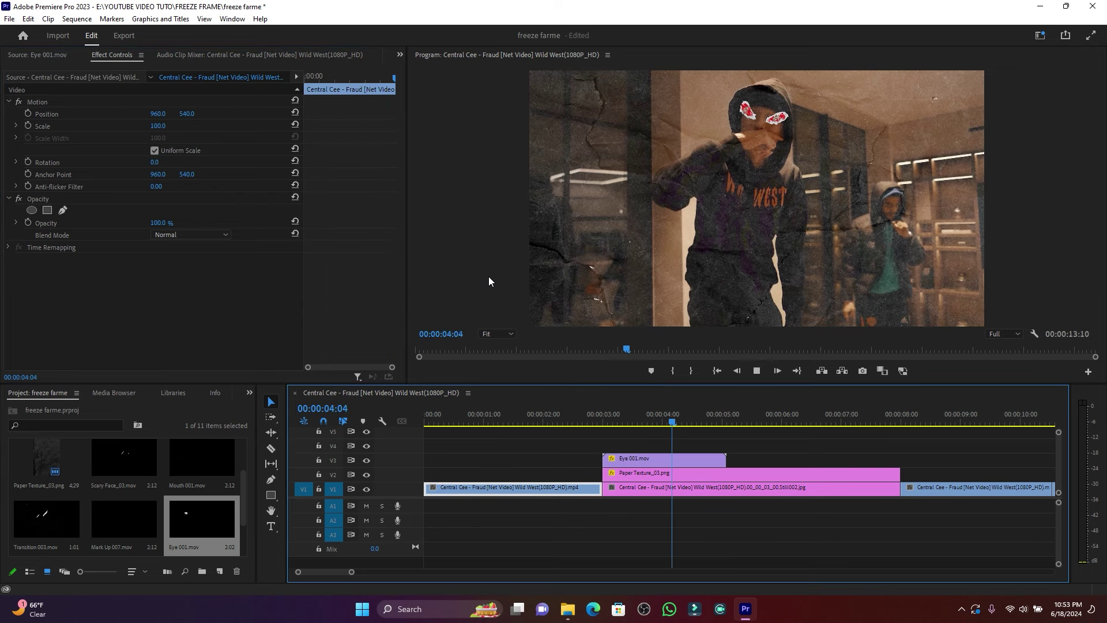
key("space")
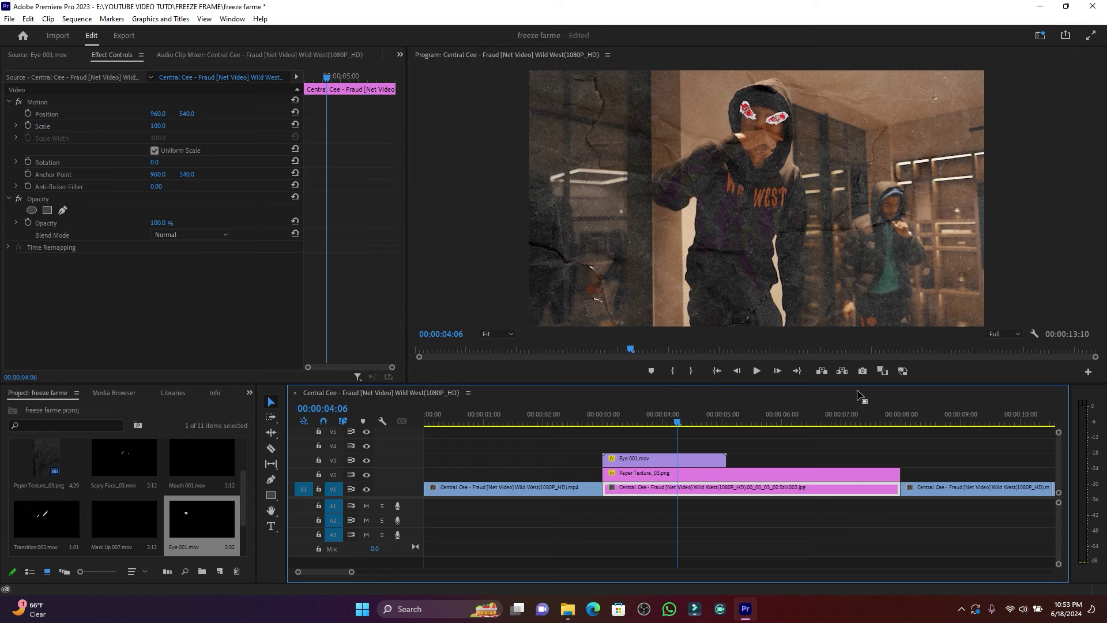
left_click_drag(627, 411, 670, 420)
- Preview Paint Line 001.mov and place it on track V4 above the eye overlay, starting near 00:00:03:16
scroll(164, 516, "down", 1)
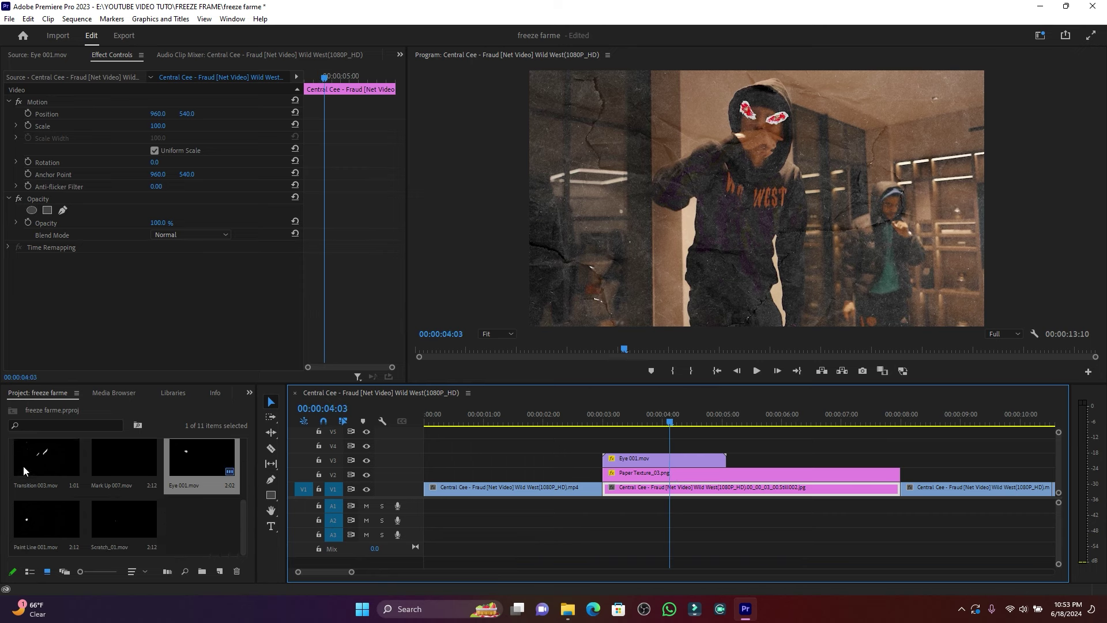
double_click(25, 516)
mouse_move(54, 347)
left_mouse_down()
mouse_move(109, 349)
mouse_move(30, 351)
mouse_move(61, 351)
left_mouse_up()
mouse_move(46, 519)
left_mouse_down()
mouse_move(657, 445)
mouse_move(629, 417)
mouse_move(655, 414)
mouse_move(694, 444)
mouse_move(680, 443)
left_mouse_up()
left_click(610, 420)
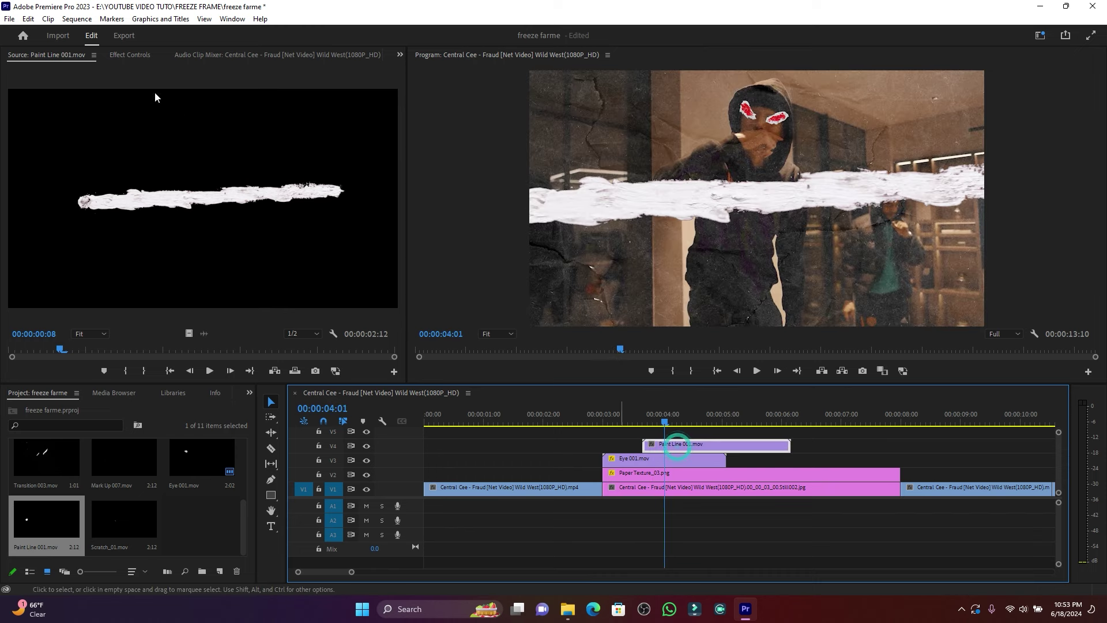
- Scale Paint Line 001.mov to 13, rotate it to nearly vertical and position it along the outer edge of the foreground man's leg
left_click(133, 56)
mouse_move(166, 126)
left_mouse_down()
mouse_move(112, 127)
mouse_move(265, 113)
left_mouse_up()
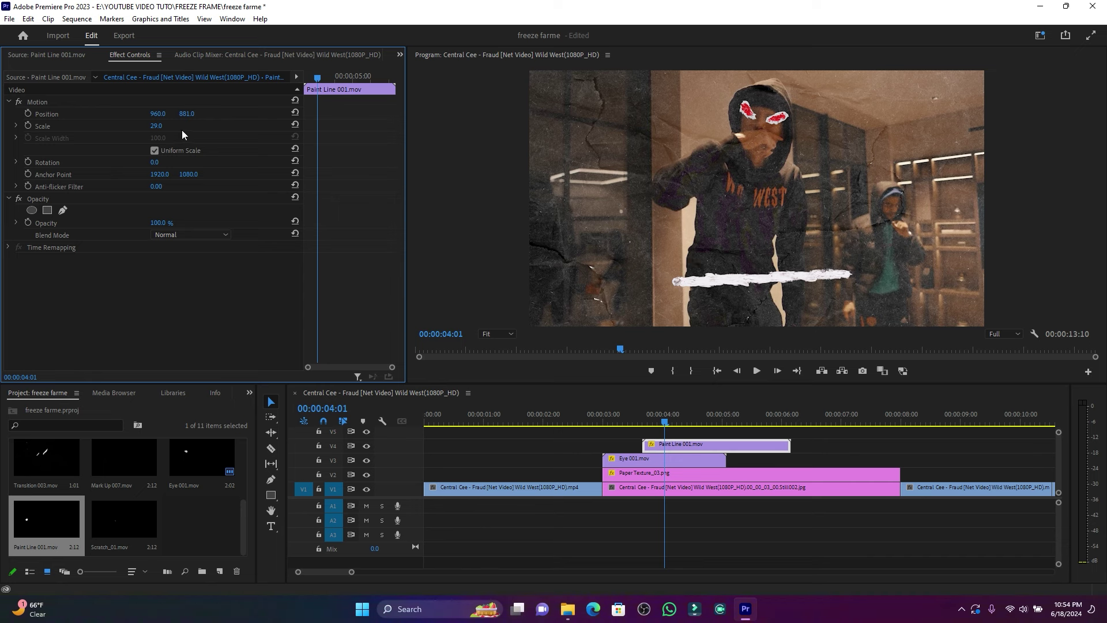
left_click_drag(156, 125, 147, 126)
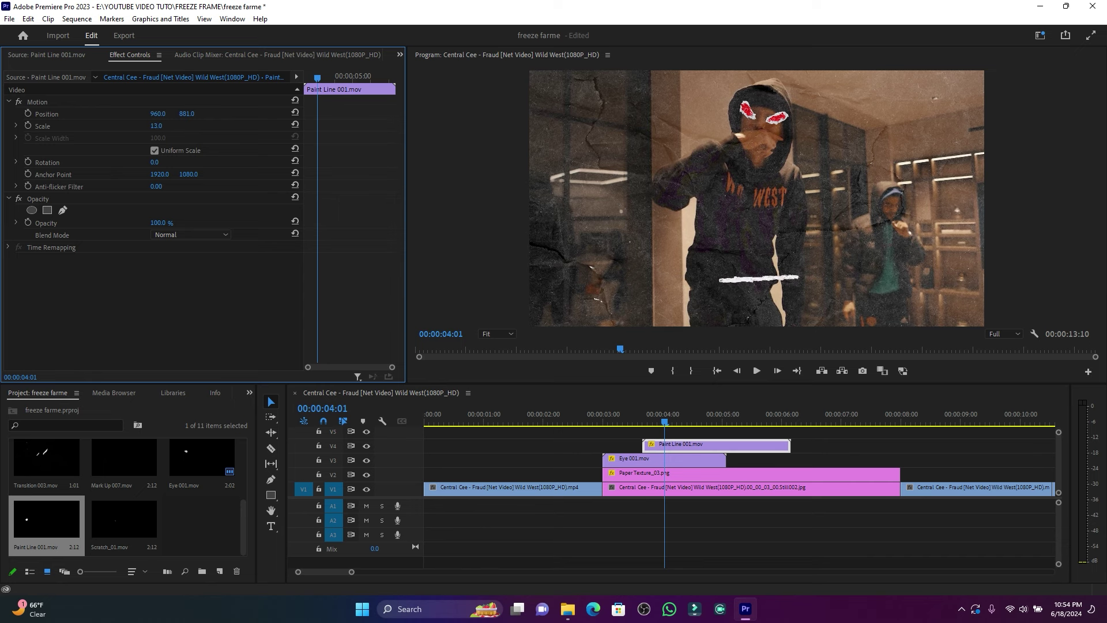
left_click_drag(155, 162, 131, 162)
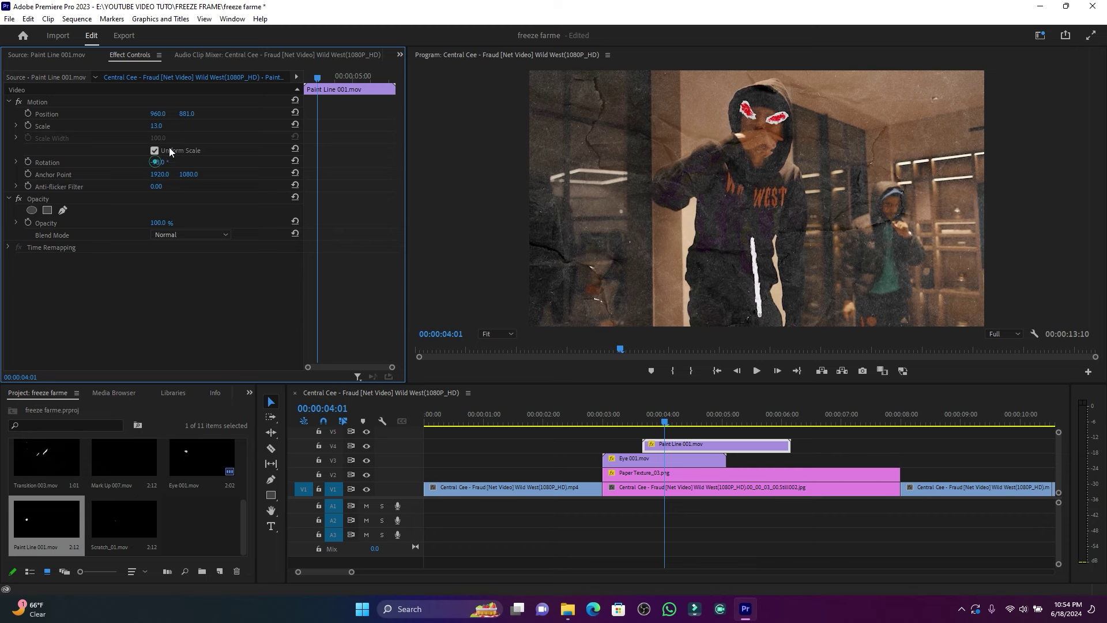
mouse_move(158, 114)
left_mouse_down()
mouse_move(86, 114)
mouse_move(223, 114)
mouse_move(152, 113)
left_mouse_up()
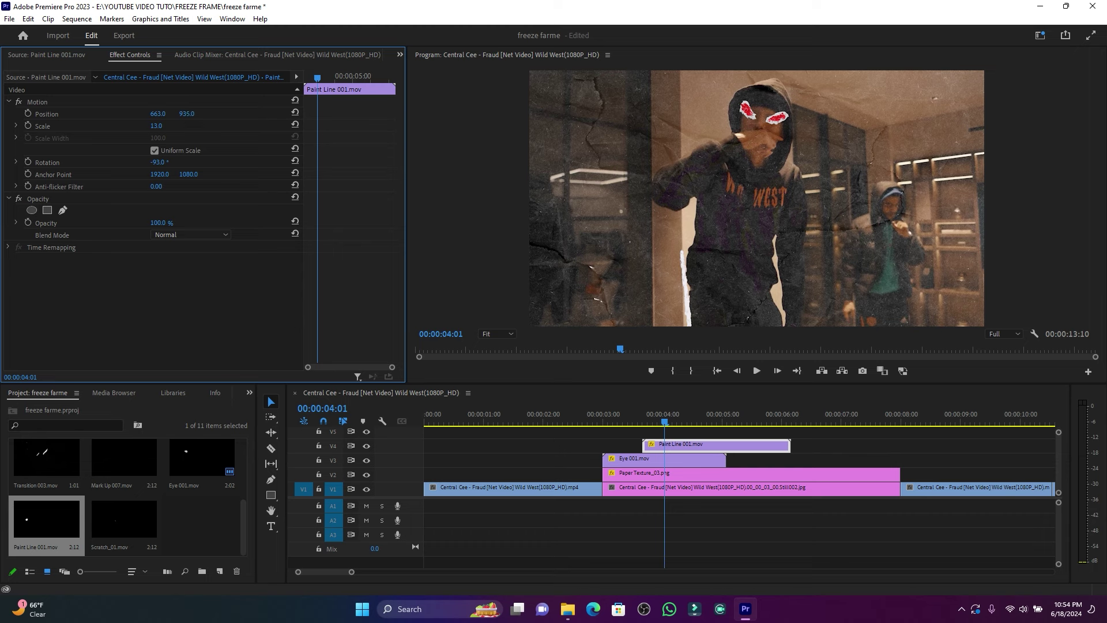
left_click_drag(152, 113, 158, 113)
- Play the freeze frame to check the paint line's timing along the man's leg
left_click(630, 418)
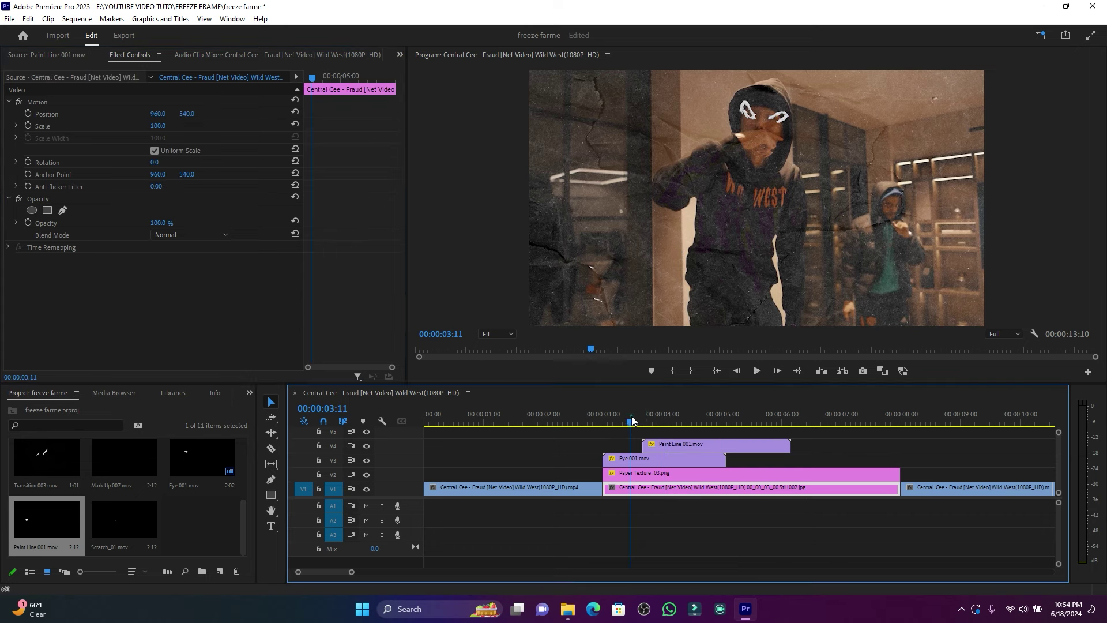
key("space")
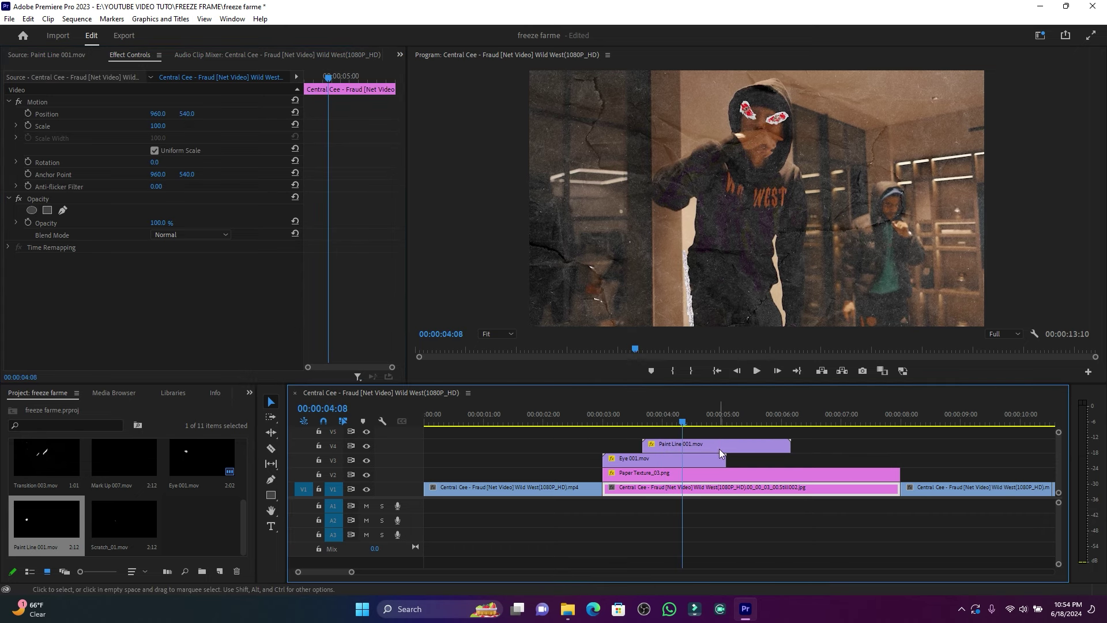
left_click(616, 418)
key("space")
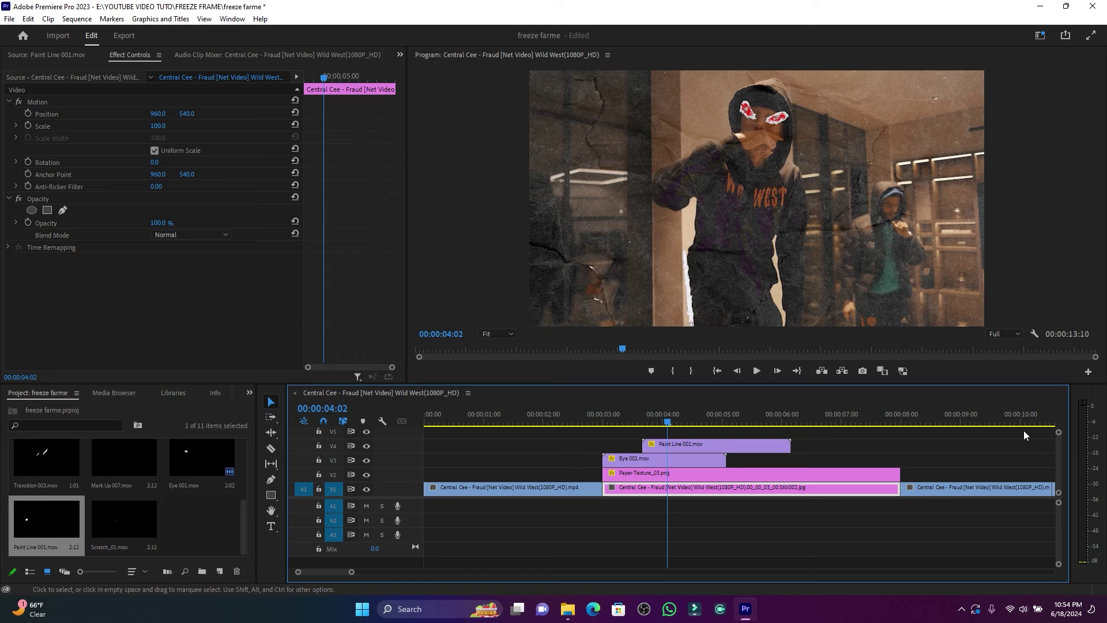
- Enlarge the timeline area and duplicate the Paint Line 001.mov clip onto track V5, starting near 00:00:04:00
left_click_drag(825, 384, 831, 348)
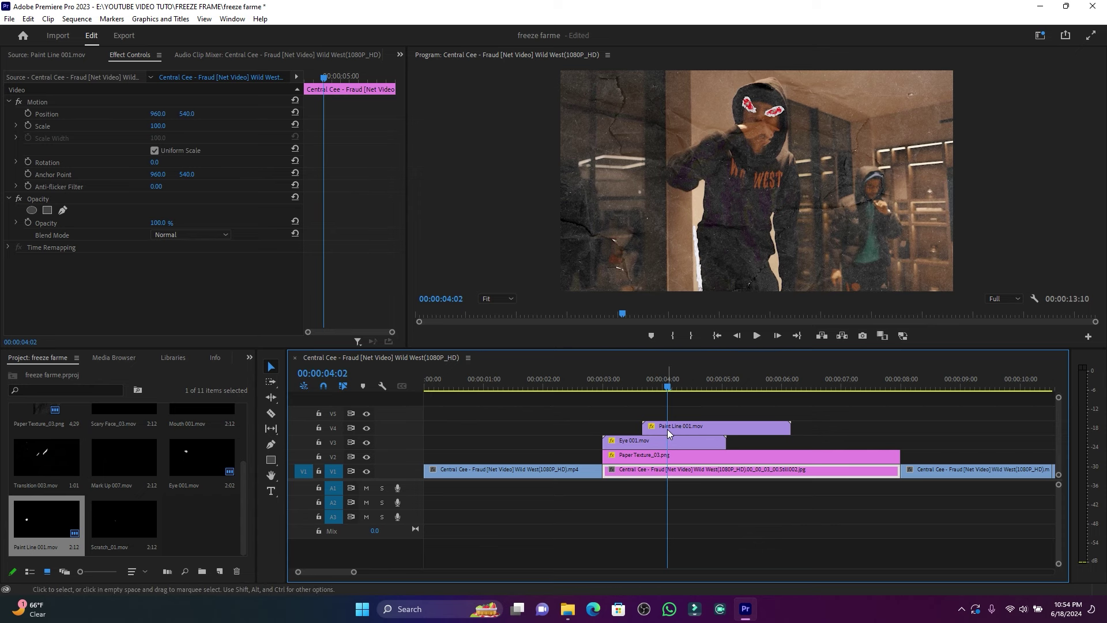
mouse_move(669, 427)
left_mouse_down()
mouse_move(663, 419)
mouse_move(680, 414)
left_mouse_up()
left_click_drag(628, 378, 667, 385)
left_click(672, 409)
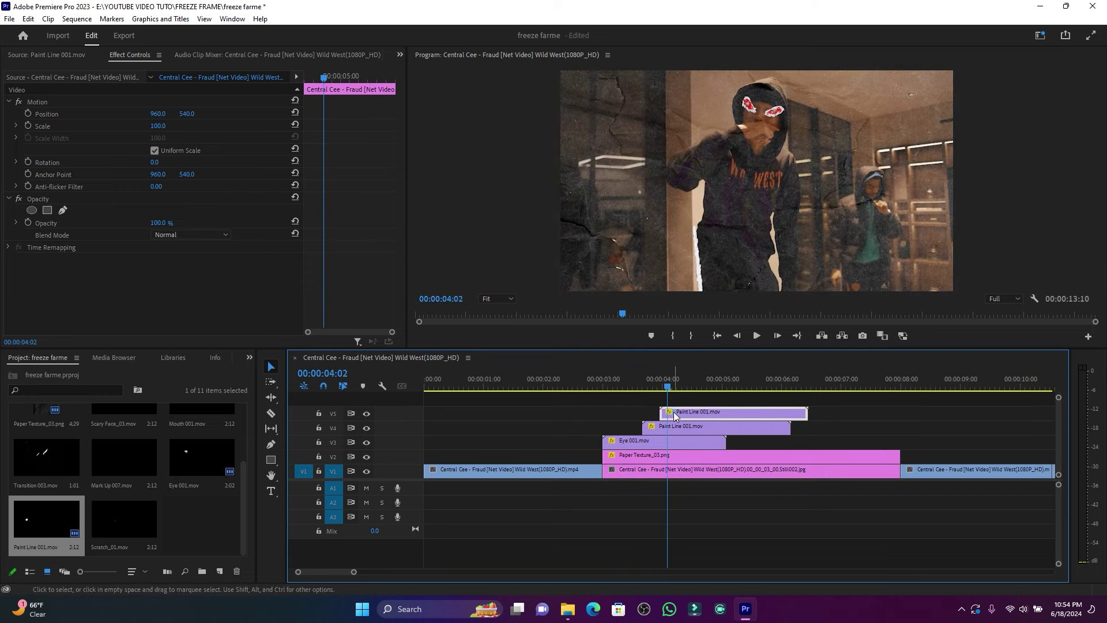
- Set the V5 paint line's position to 692, 675 and its rotation to -75° so it runs up the man's torso
left_click_drag(187, 114, 138, 114)
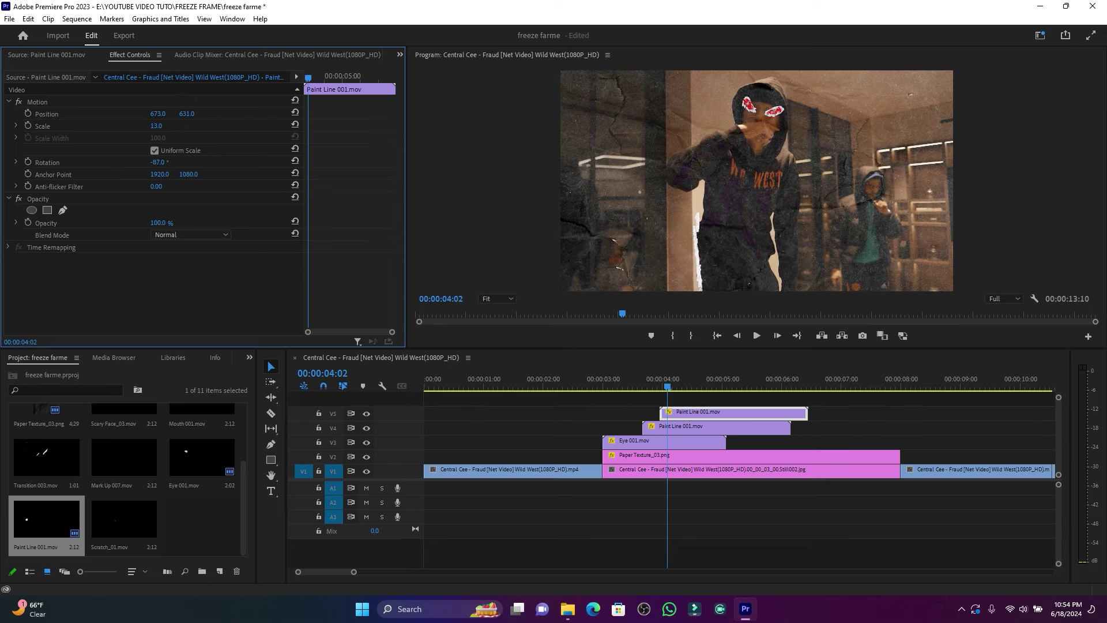
left_click(158, 162)
left_click_drag(177, 113, 186, 113)
key("shift+Right")
key("shift+Right")
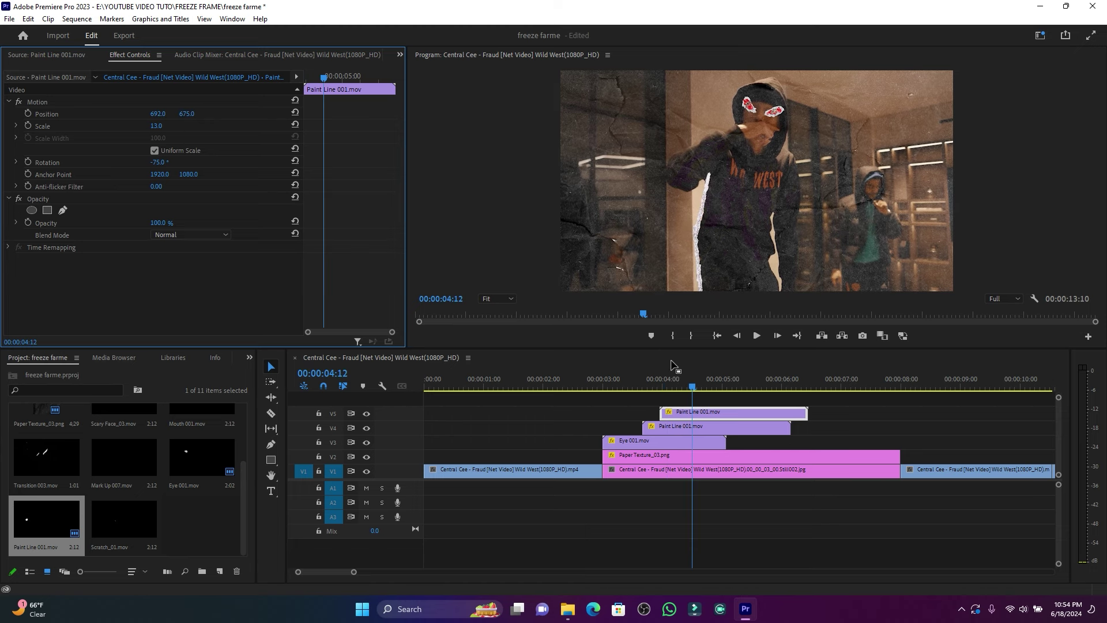
- Play the freeze frame to check the two paint lines drawing on in sequence
left_click(630, 387)
key("space")
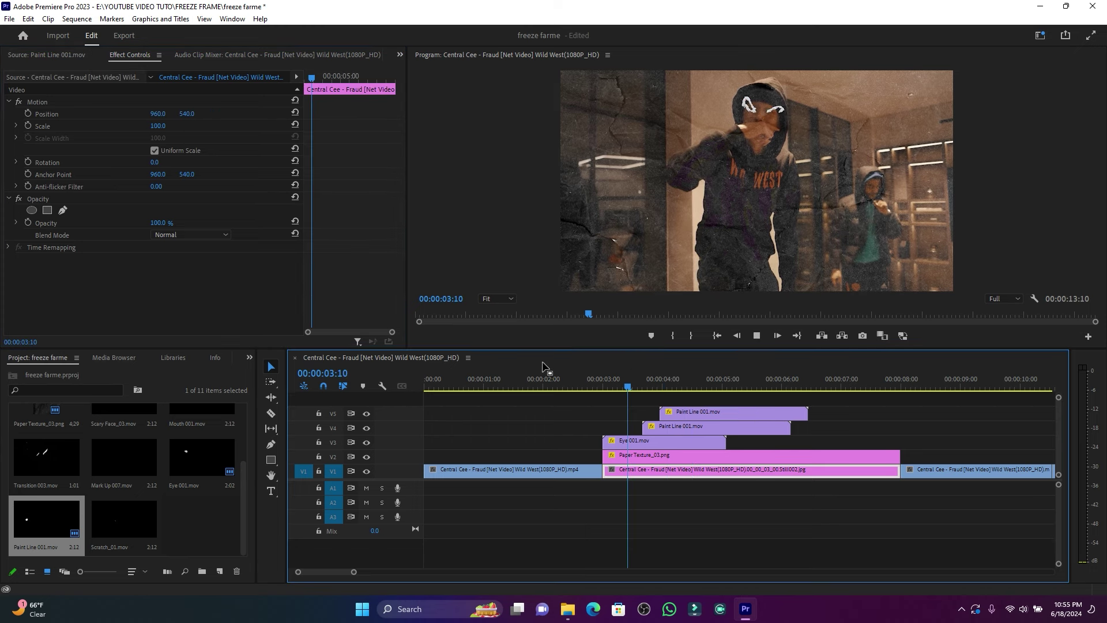
key("space")
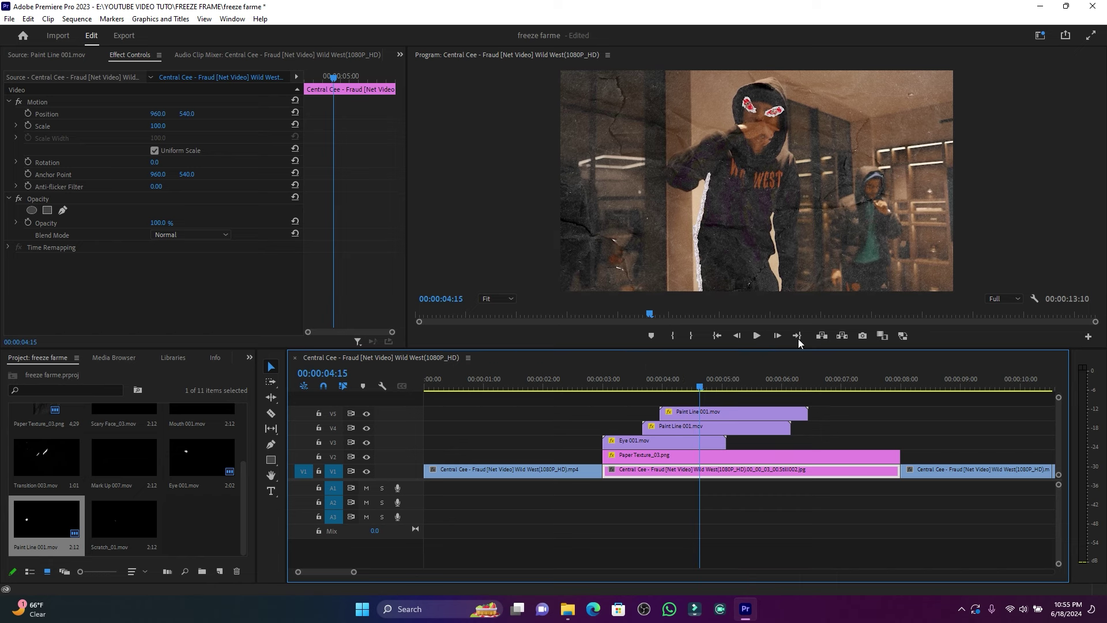
- Duplicate the paint line onto track V6 and set its position to 590, 587 and rotation to -202° along the man's arm
mouse_move(697, 387)
left_mouse_down()
mouse_move(673, 385)
mouse_move(683, 408)
mouse_move(699, 398)
mouse_move(672, 385)
mouse_move(686, 384)
left_mouse_up()
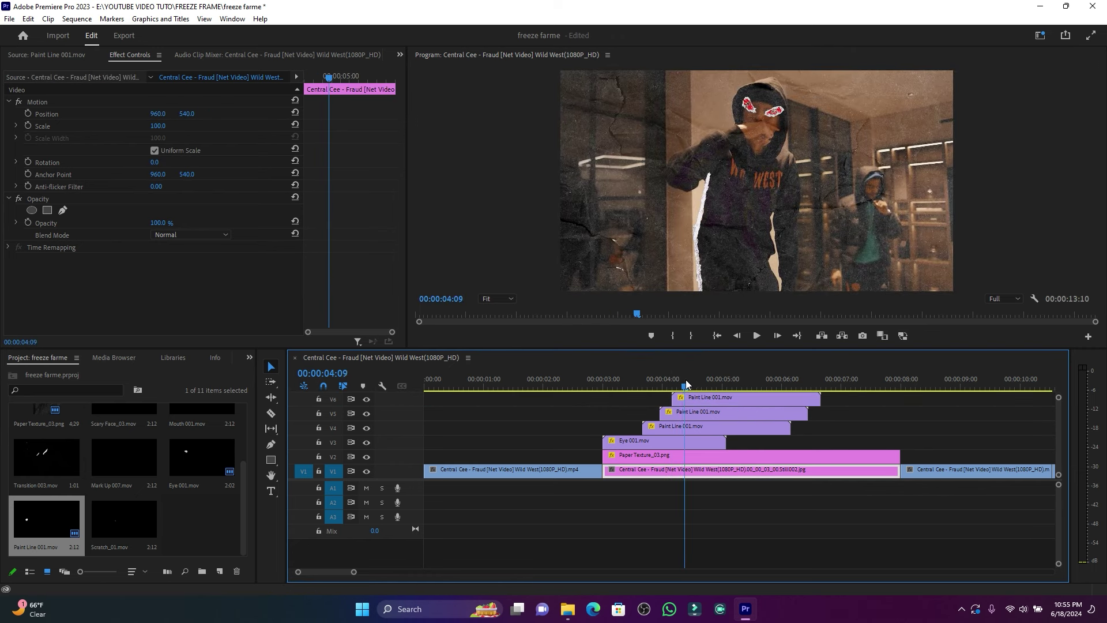
left_click(688, 395)
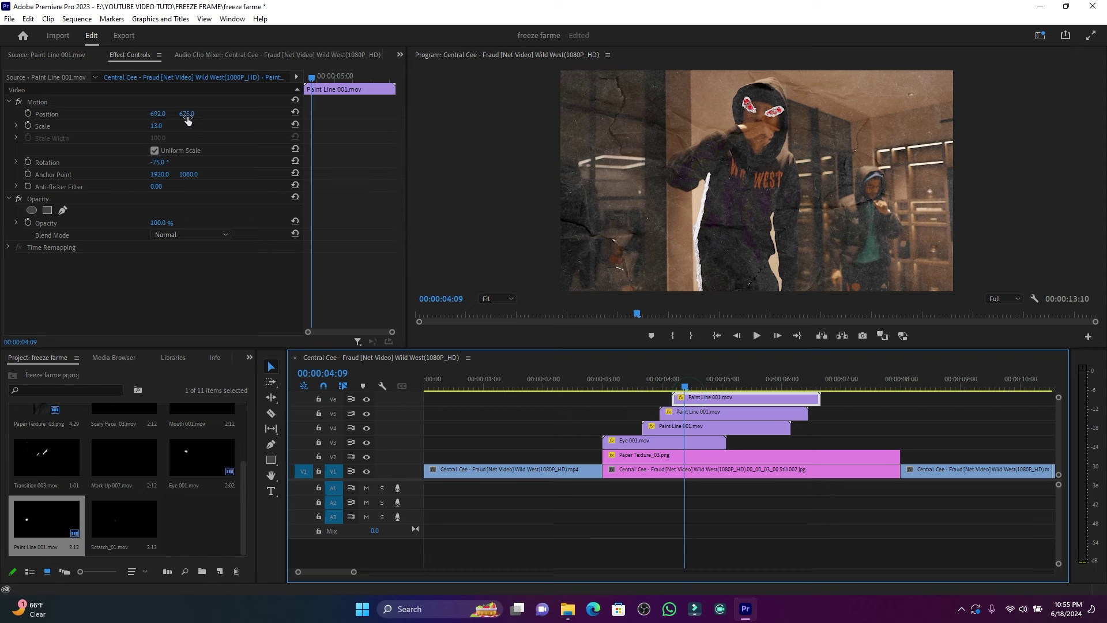
left_click_drag(187, 115, 188, 116)
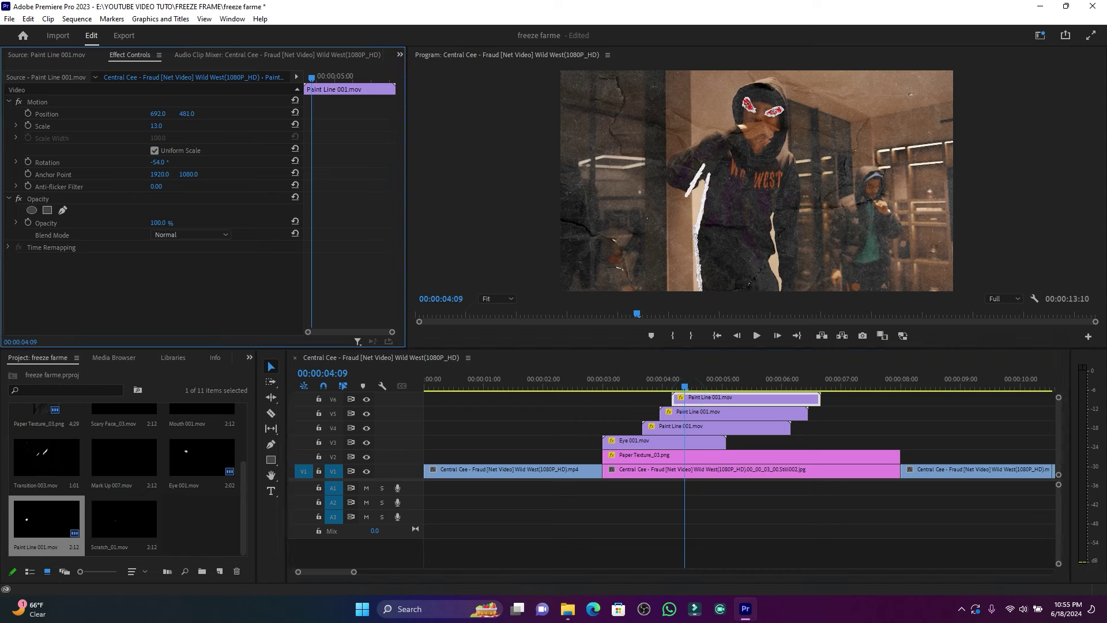
left_click_drag(159, 163, 113, 162)
mouse_move(158, 114)
left_mouse_down()
mouse_move(100, 114)
mouse_move(231, 114)
left_mouse_up()
left_click_drag(157, 113, 182, 114)
- Play the freeze frame to check all three paint lines together
left_click(646, 384)
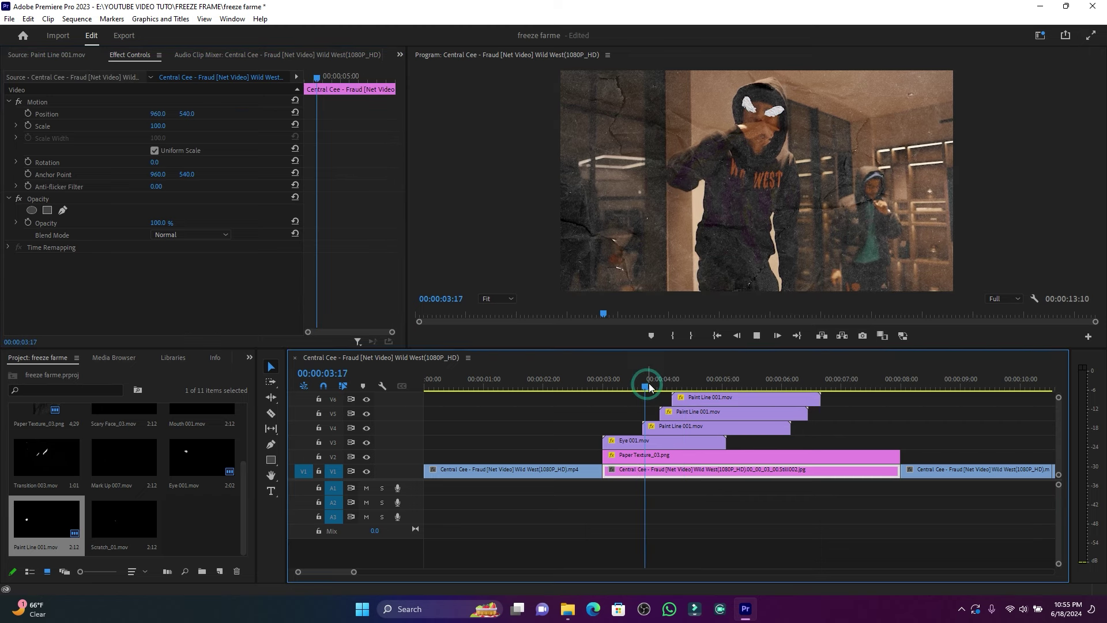
key("space")
key("space")
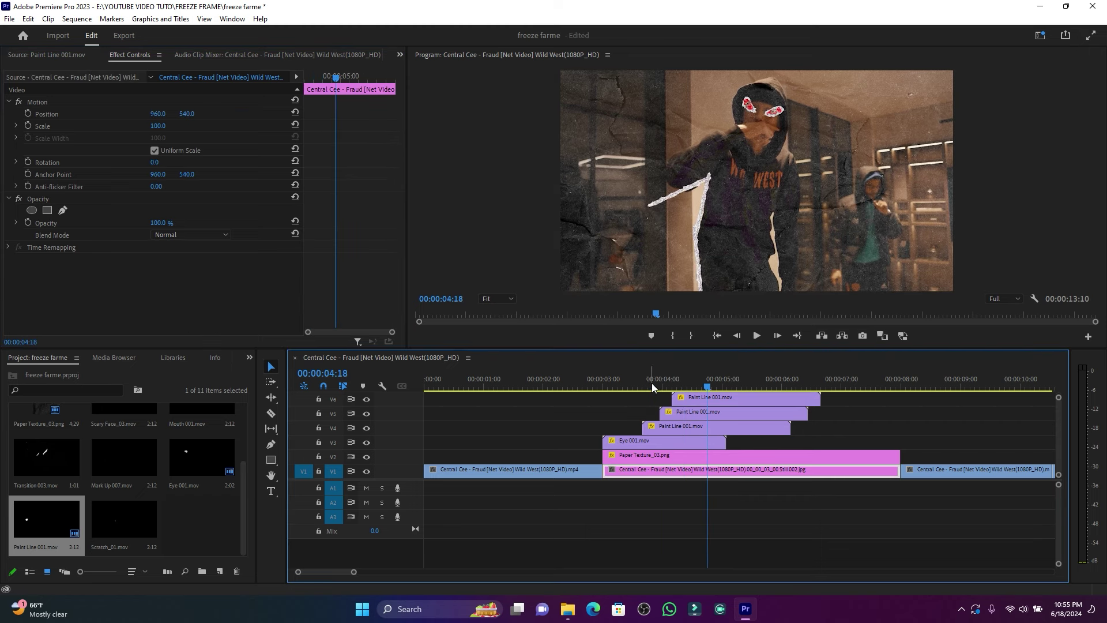
- Reduce the V6 paint line's scale to 6, adjust its position along the man's forearm and replay the freeze frame
mouse_move(708, 390)
left_mouse_down()
mouse_move(720, 388)
mouse_move(698, 388)
mouse_move(720, 389)
left_mouse_up()
left_click(715, 400)
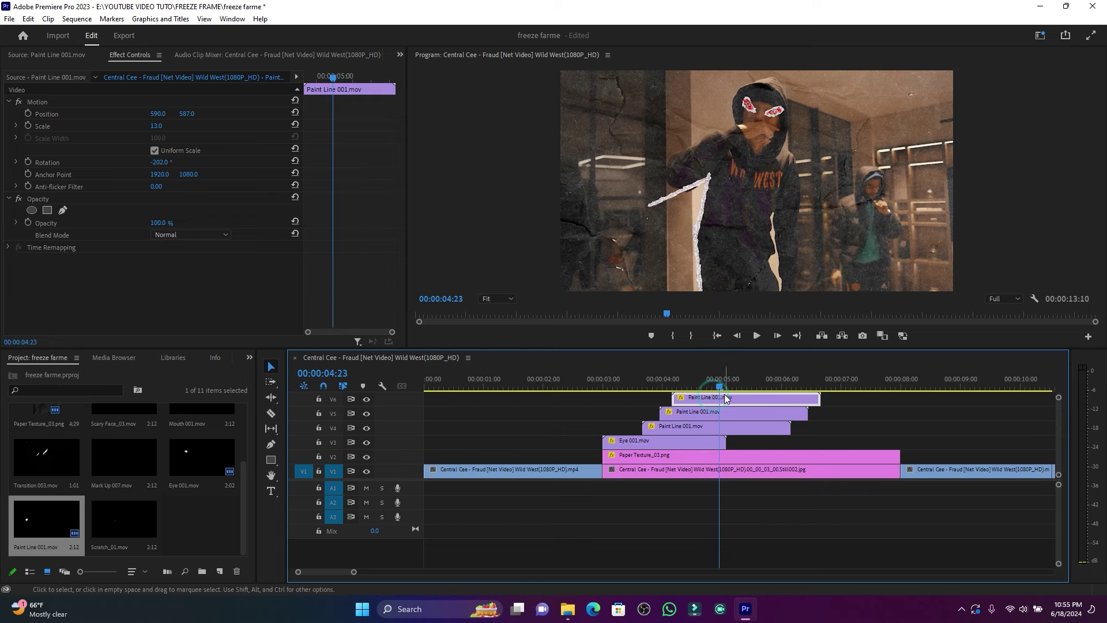
left_click(161, 138)
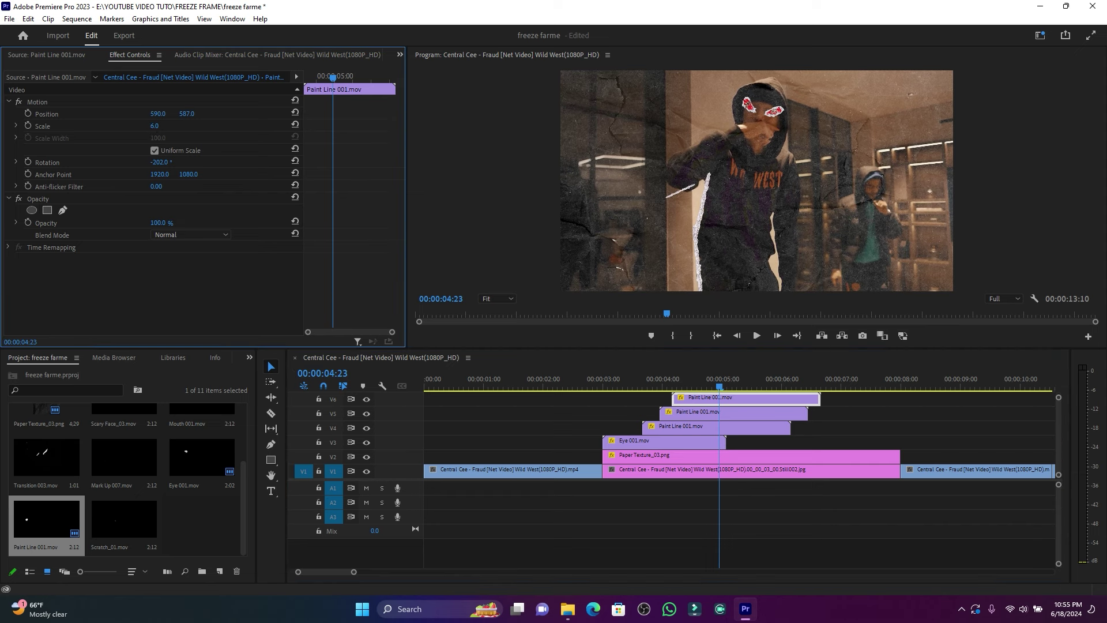
mouse_move(160, 115)
left_mouse_down()
mouse_move(182, 114)
mouse_move(158, 113)
left_mouse_up()
left_click(628, 383)
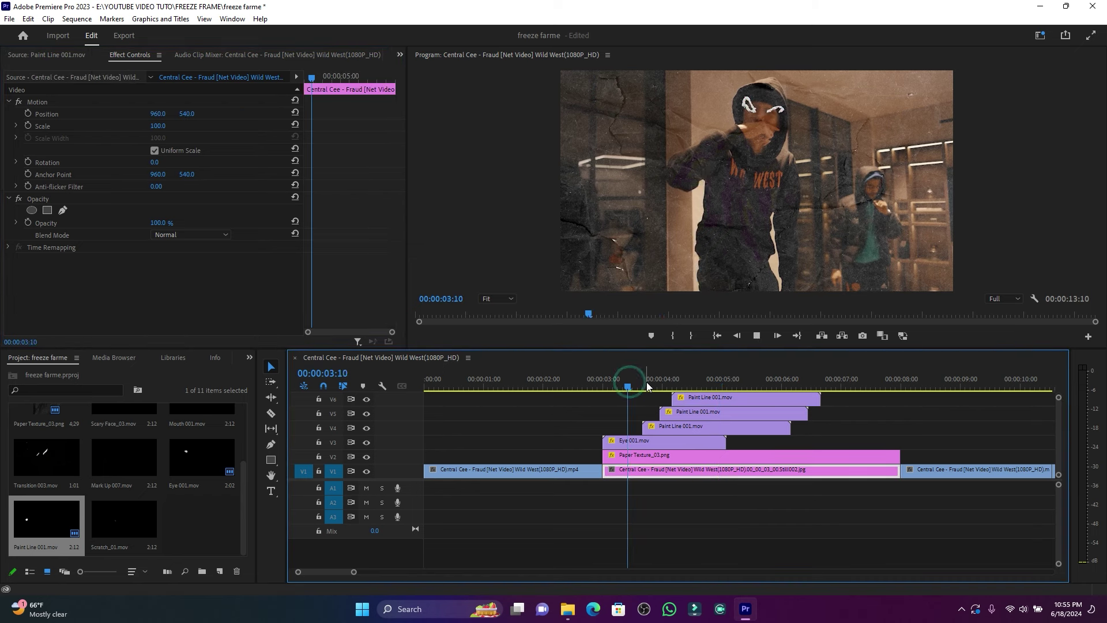
- Replay the freeze frame from 00:00:03:10 to check the shortened paint line on the man's forearm
key("space")
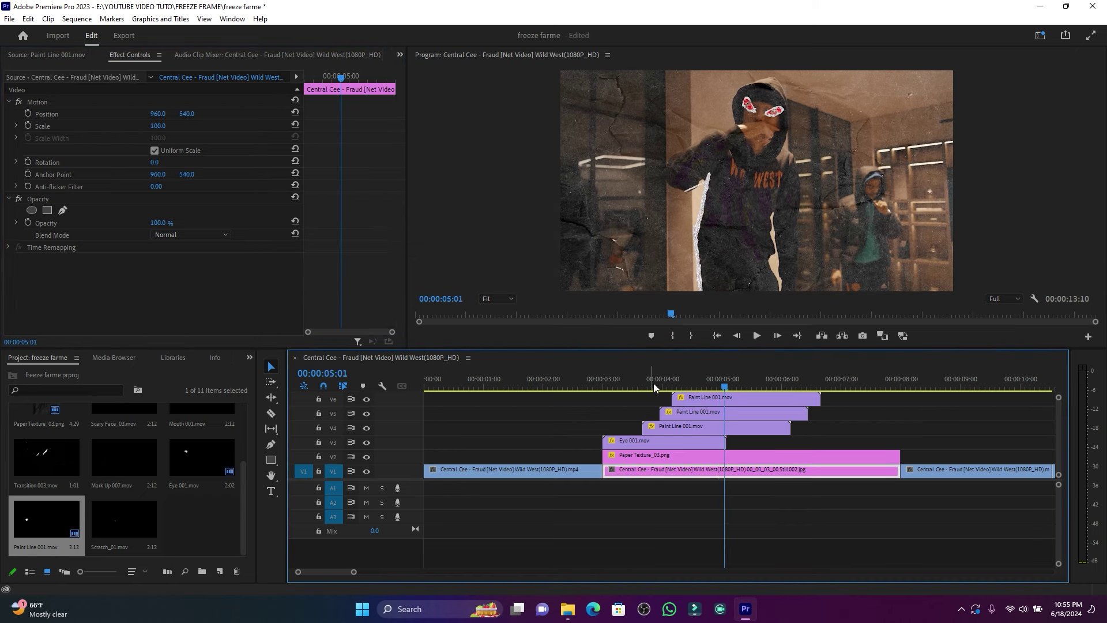
key("space")
scroll(1060, 415, "up", 3)
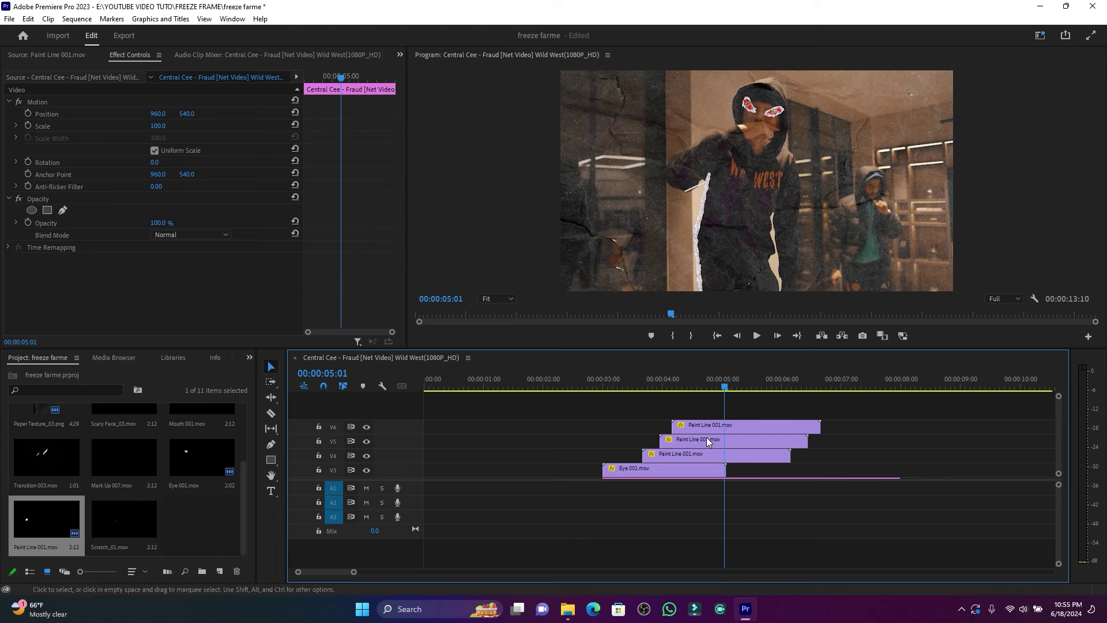
- Duplicate the paint line clip upward onto tracks V7 to V15, each copy starting slightly later, to trace the rest of the man's outline
left_click(698, 427)
scroll(721, 438, "down", 3)
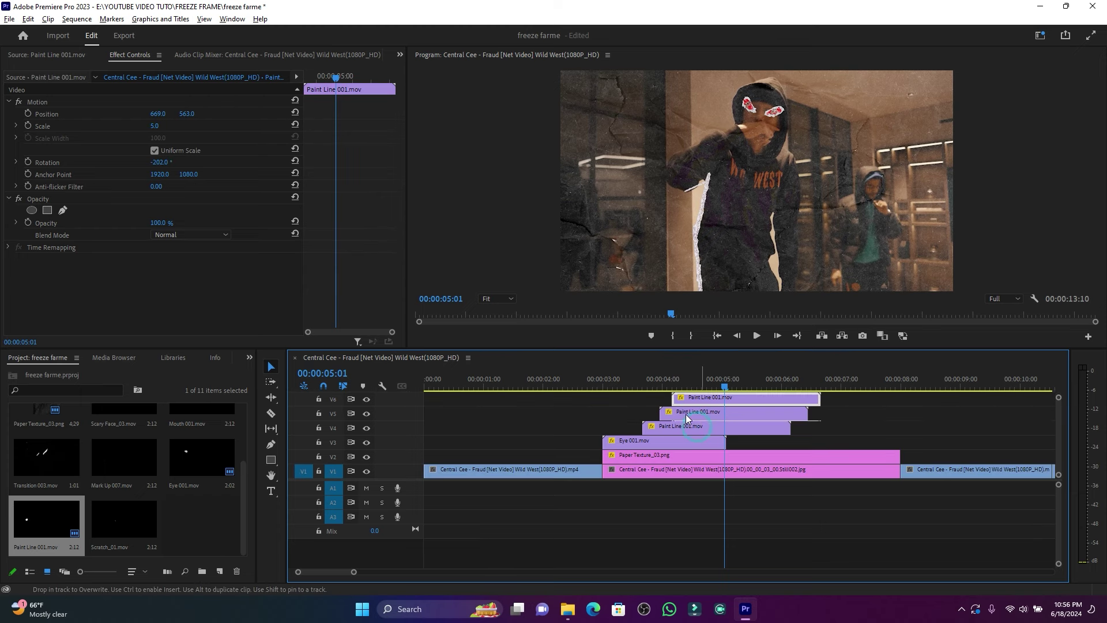
left_click(686, 383)
left_click_drag(1059, 417, 1058, 414)
left_click_drag(696, 424, 709, 426)
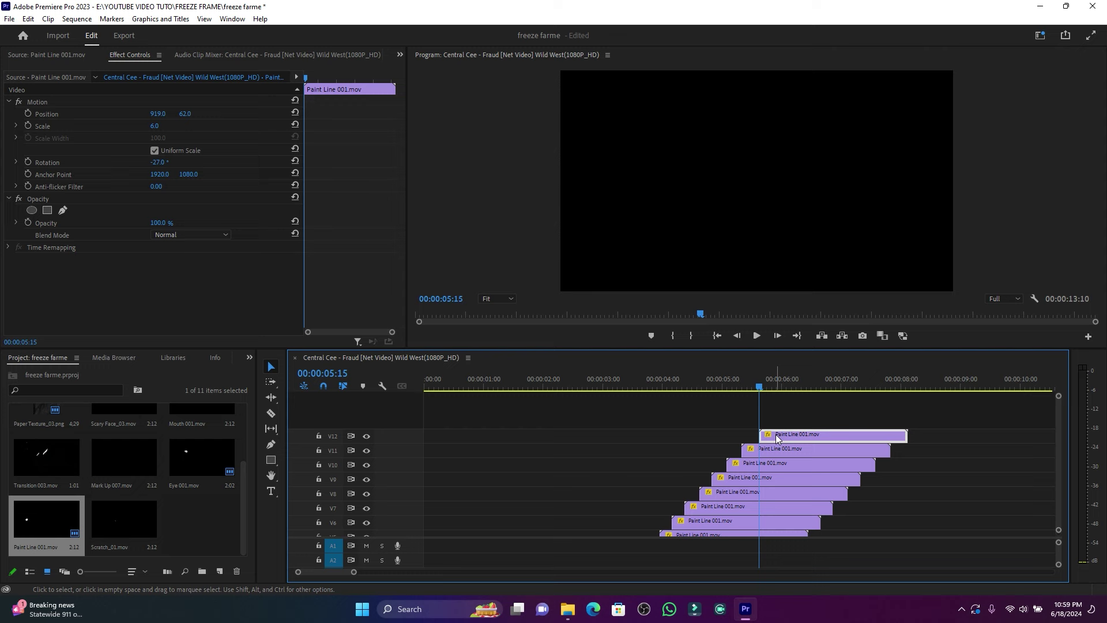
left_click_drag(798, 430, 807, 429)
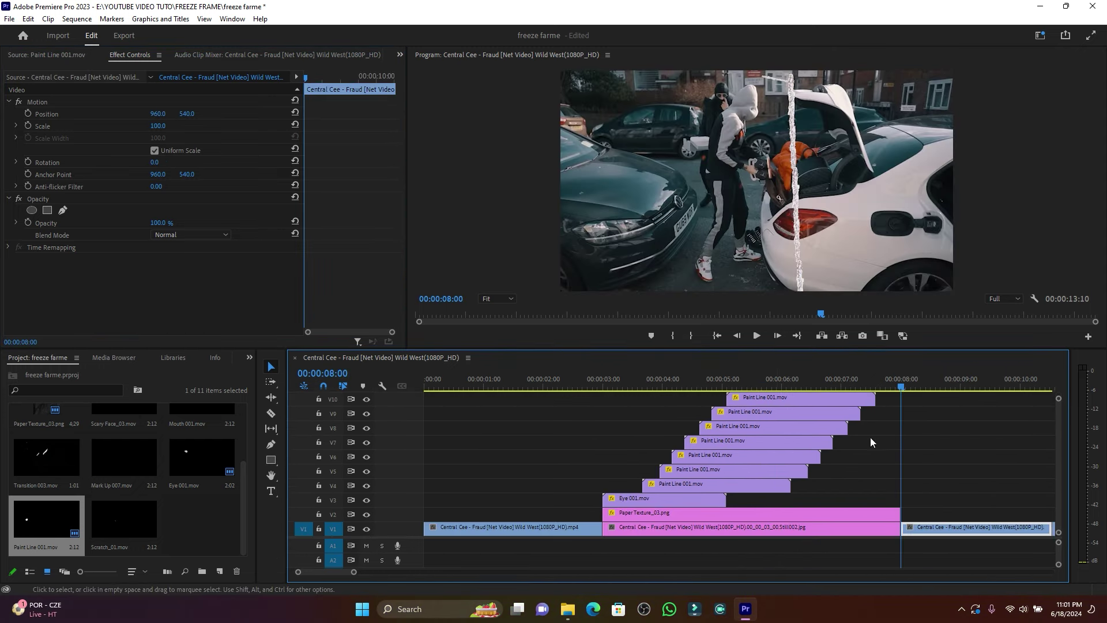
- Play the freeze frame to check the complete paint-line outline drawing on around the man
left_click(866, 386)
left_click_drag(867, 387, 720, 399)
key("space")
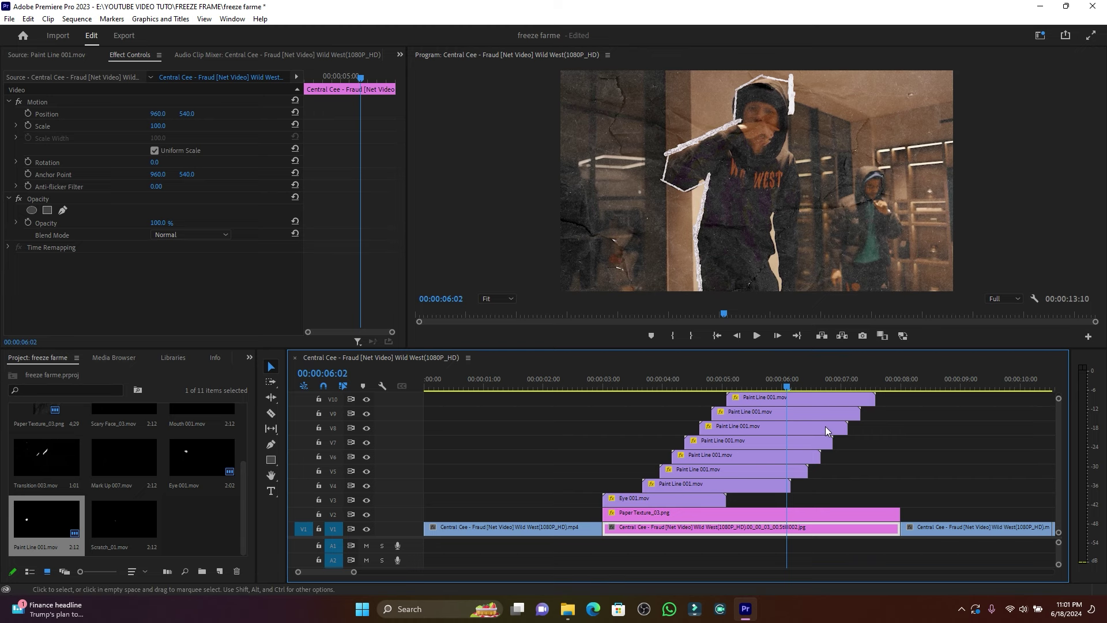
- Cut the paint line clips at the end of the freeze frame at 00:00:08:00 and delete the overhanging parts
key("grave")
key("c")
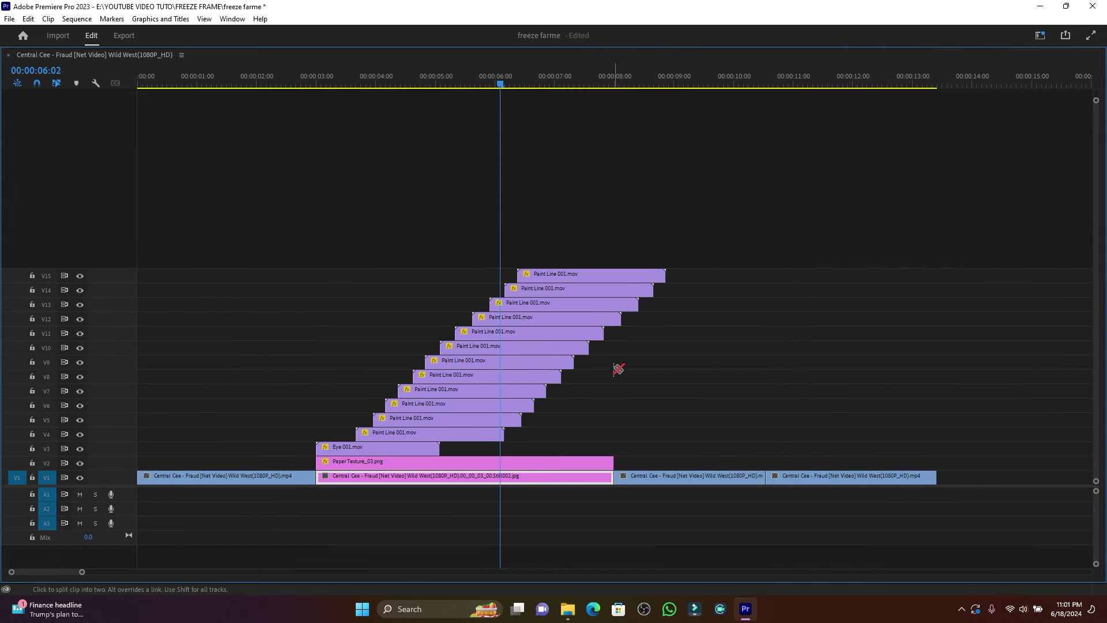
left_click(615, 333, "shift")
key("v")
left_click_drag(721, 352, 620, 259)
key("Delete")
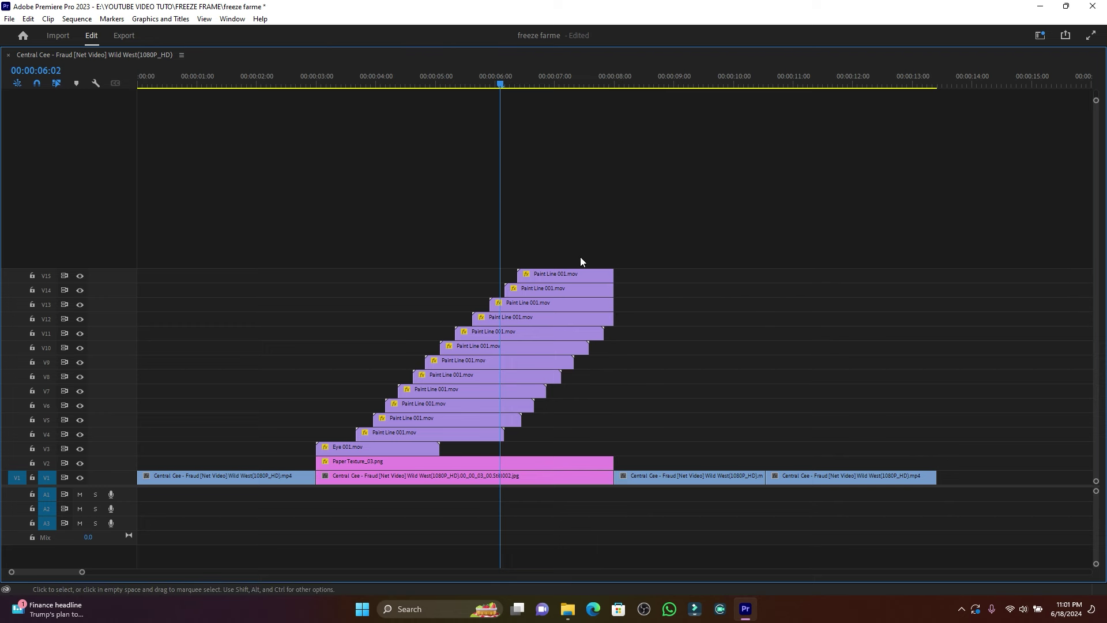
key("grave")
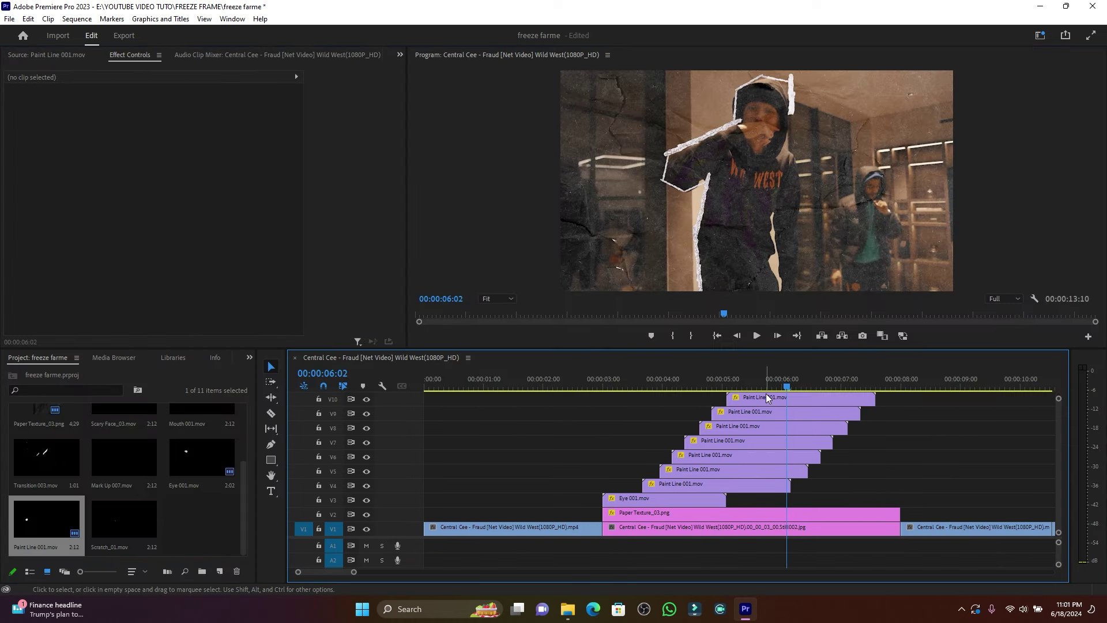
- Duplicate the Eye 001.mov clip on track V3 so the copy starts over the end of the first and extends the eye animation
left_click_drag(793, 384, 733, 381)
left_click(712, 382)
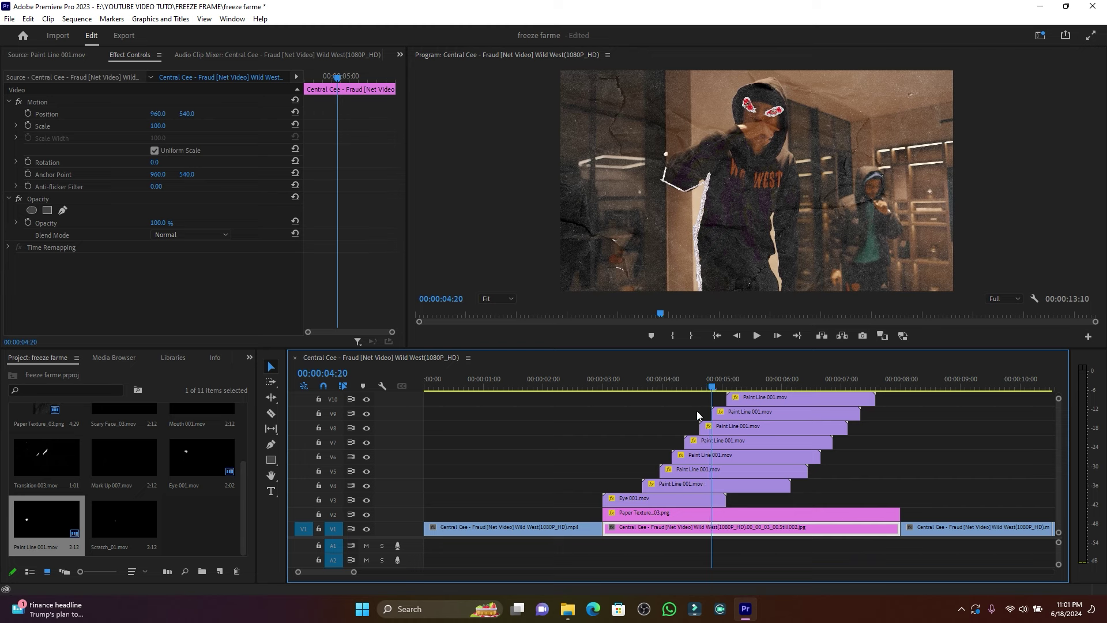
left_click_drag(659, 495, 742, 499)
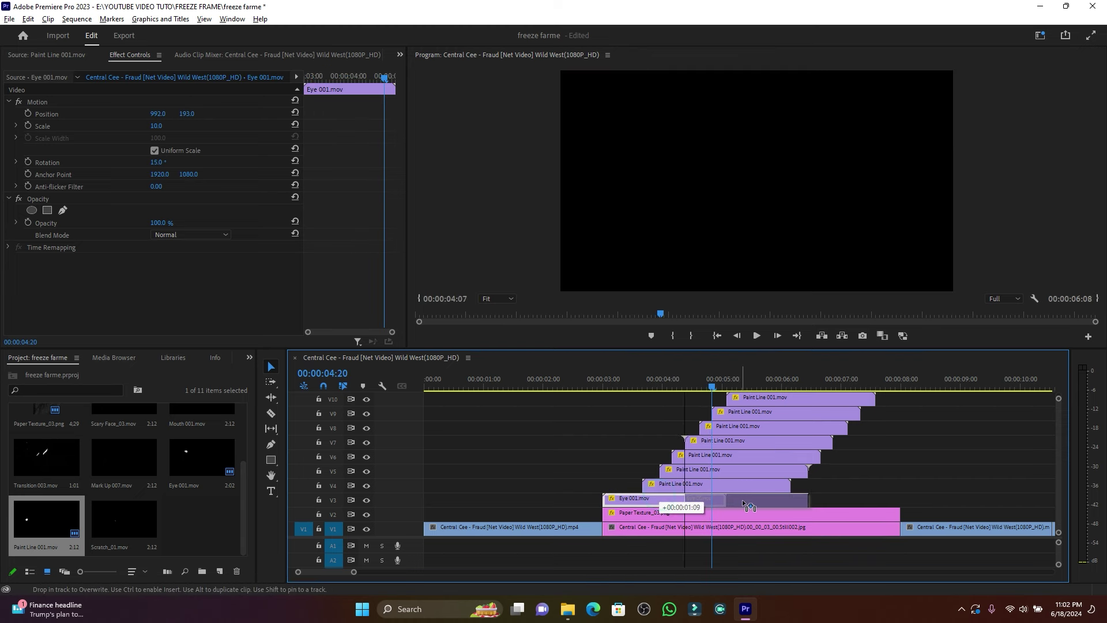
- Play from 00:00:03:20 to check the repeated eye animation with the outline
left_click(653, 374)
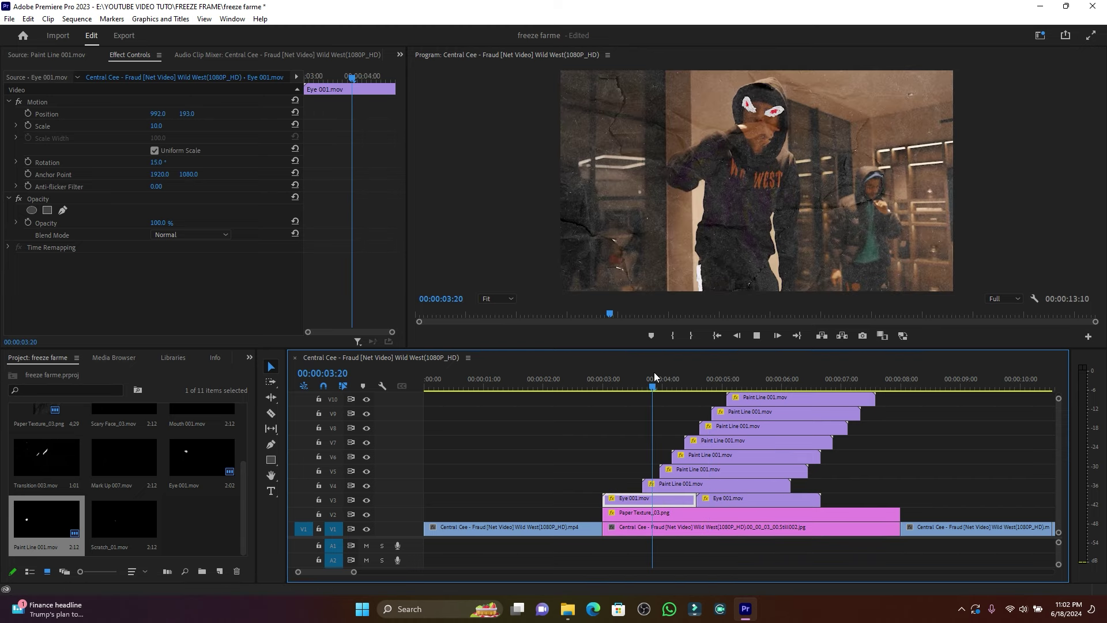
key("space")
key("space")
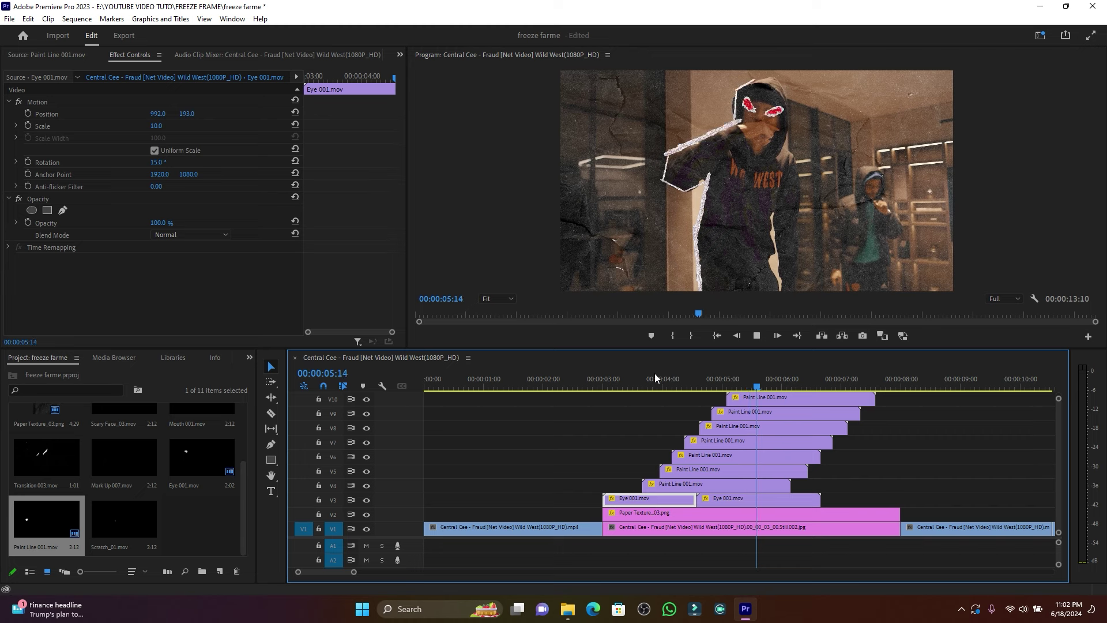
key("space")
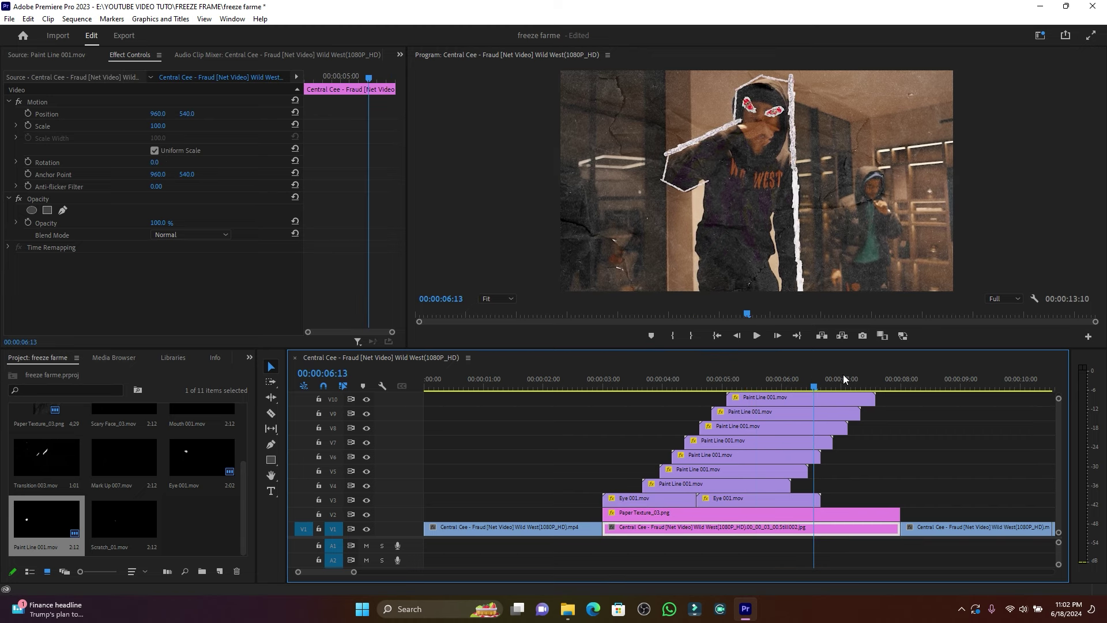
- Add Mark Up 007.mov from the project media on new track V16 above the paint lines, starting shortly before 00:00:05:00
scroll(1070, 445, "up", 5)
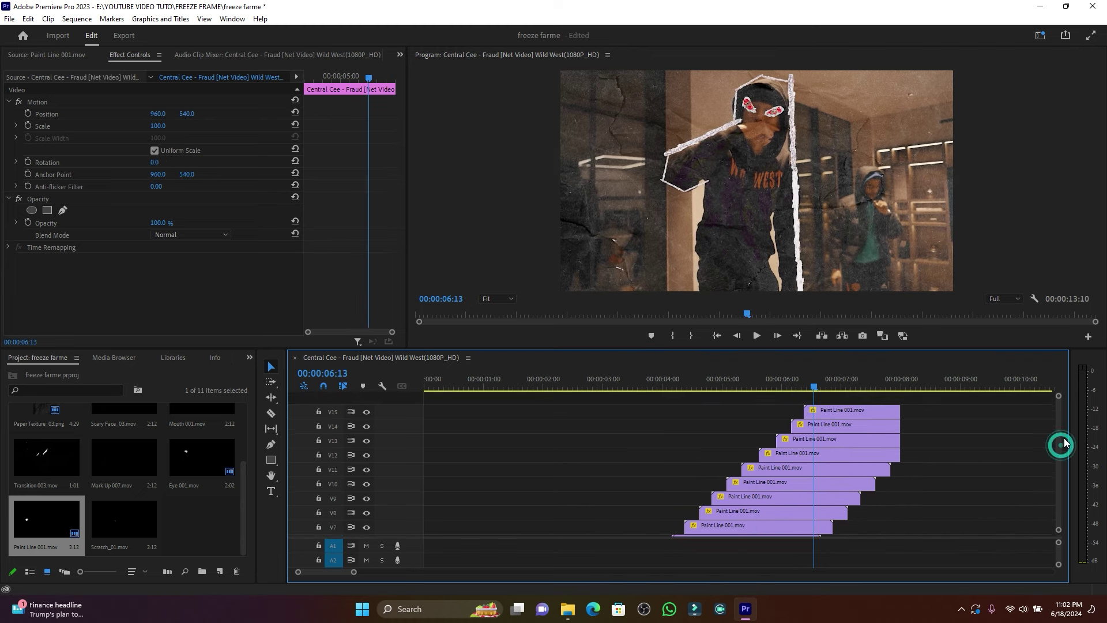
left_click(721, 388)
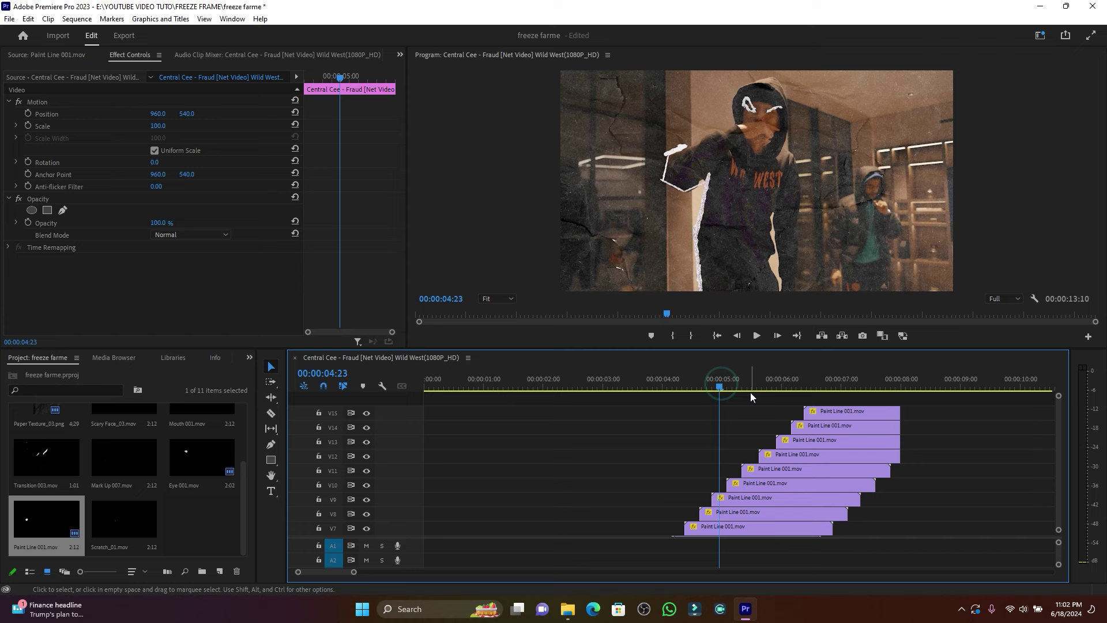
scroll(68, 518, "up", 3)
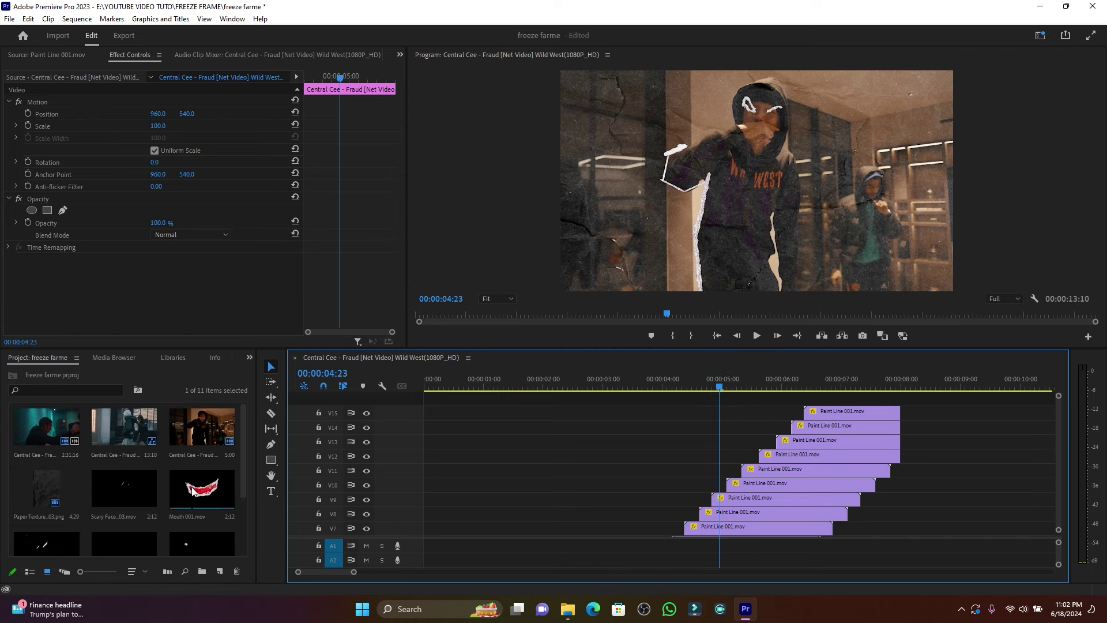
scroll(192, 491, "down", 2)
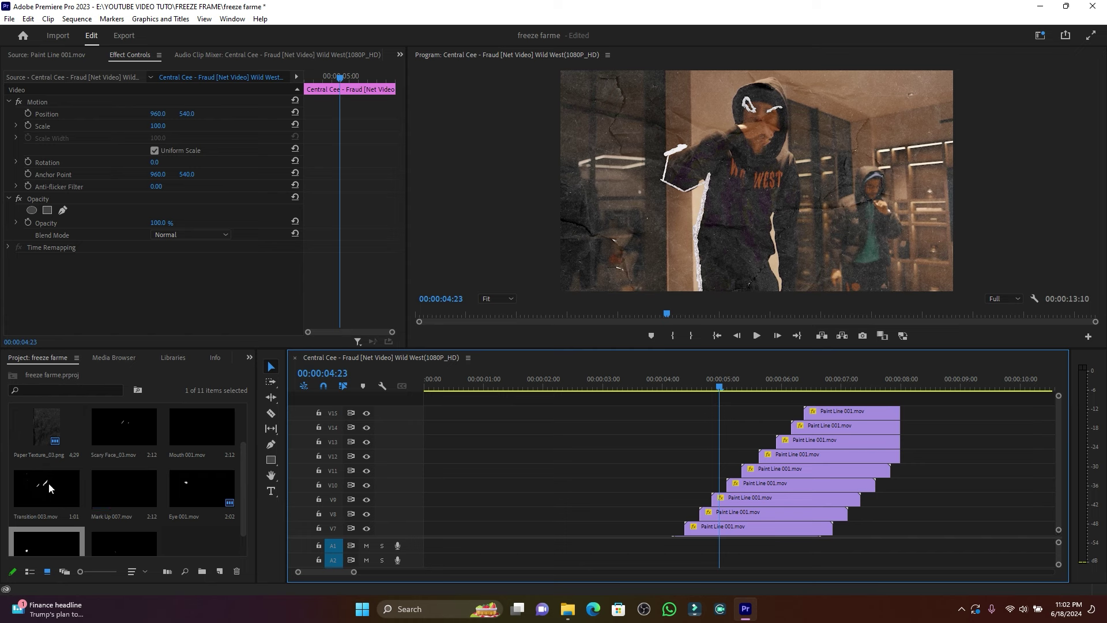
left_click_drag(149, 491, 686, 405)
scroll(743, 406, "down", 3)
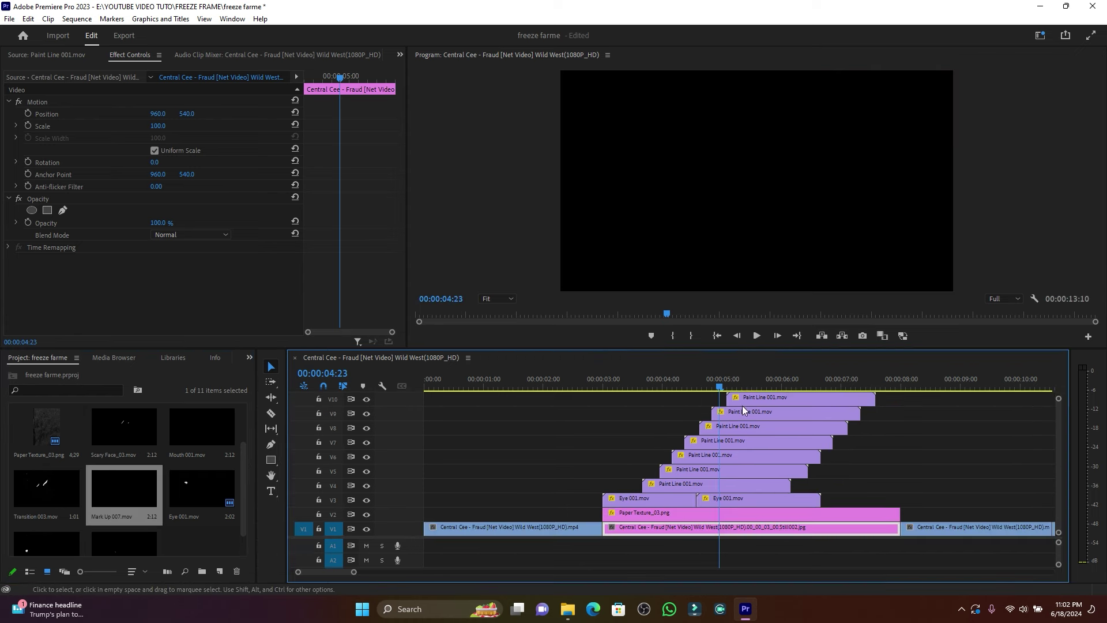
scroll(1060, 415, "up", 3)
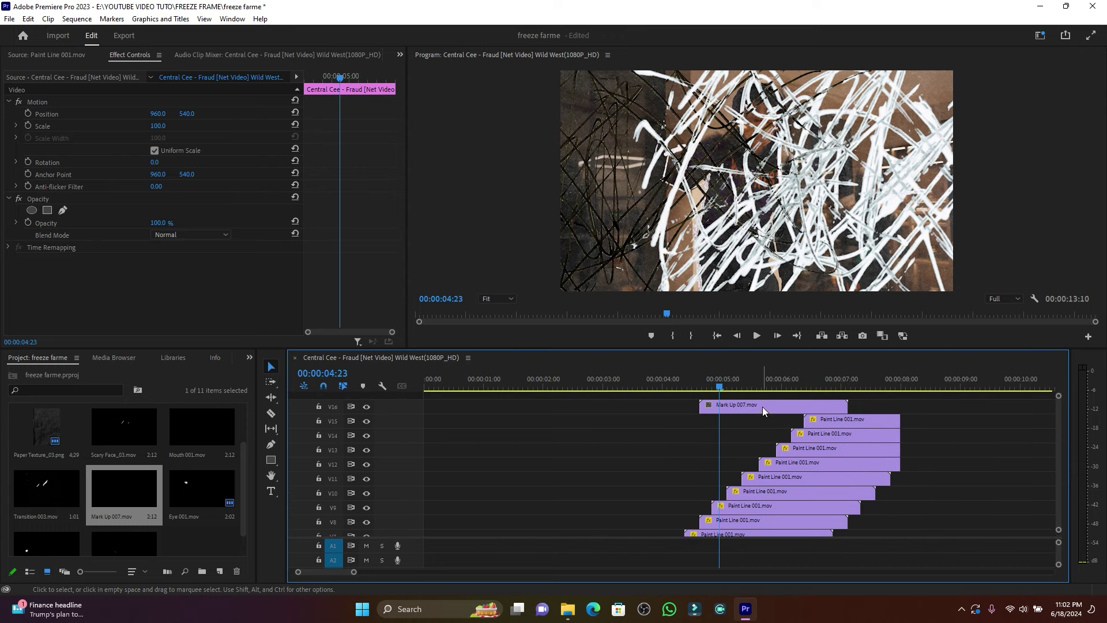
- Set the Mark Up 007 clip's scale to 11 and position to 867, 715 so the scribble sits on the man's lower hoodie
left_click(762, 406)
left_click_drag(160, 125, 110, 124)
mouse_move(186, 114)
left_mouse_down()
mouse_move(222, 114)
mouse_move(119, 113)
left_mouse_up()
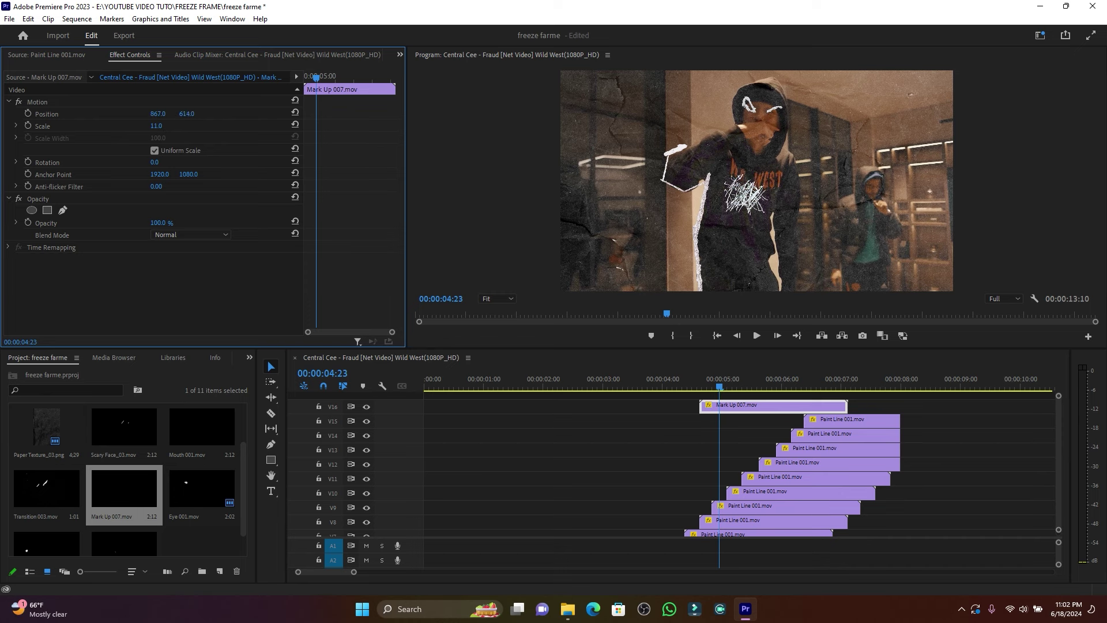
left_click_drag(185, 114, 198, 126)
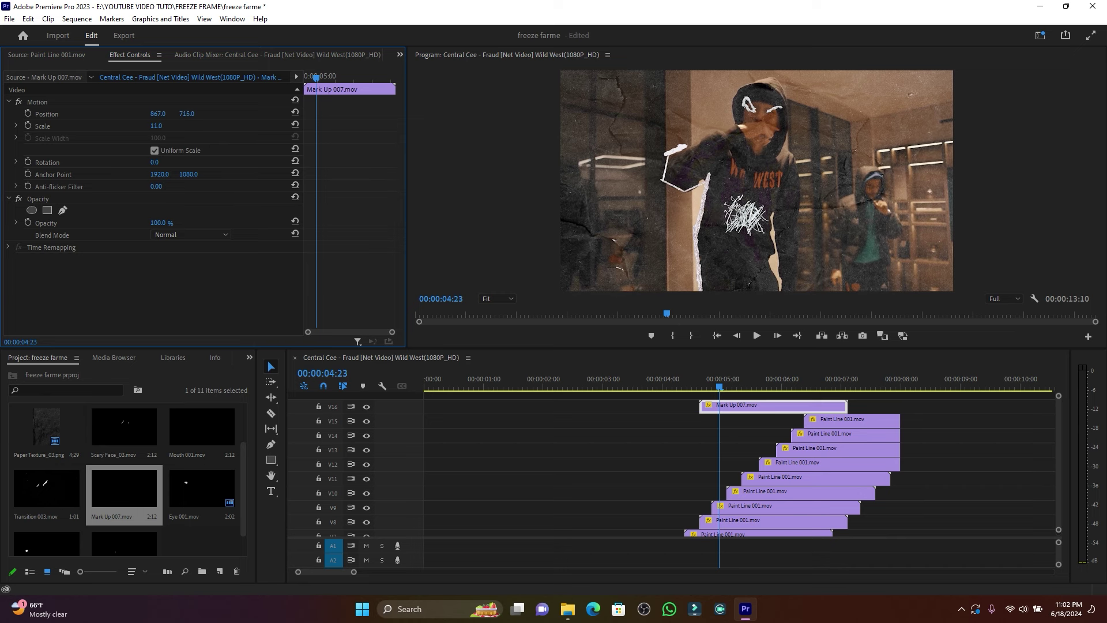
- Play the freeze frame twice from about 00:00:04:07 to check the scribble animating on the hoodie
left_click(669, 382)
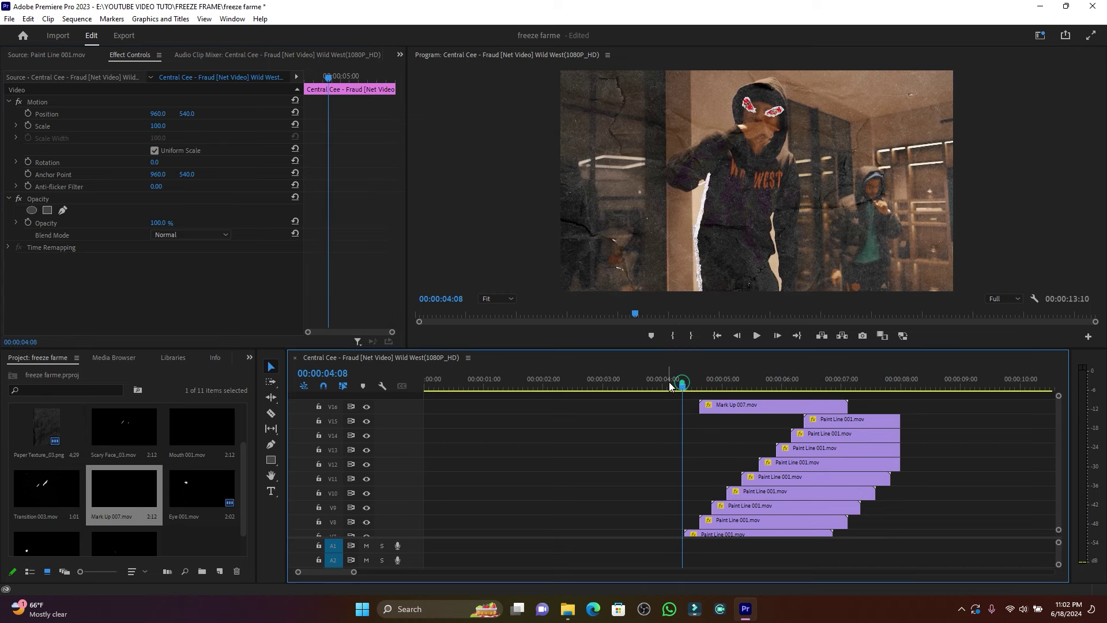
key("space")
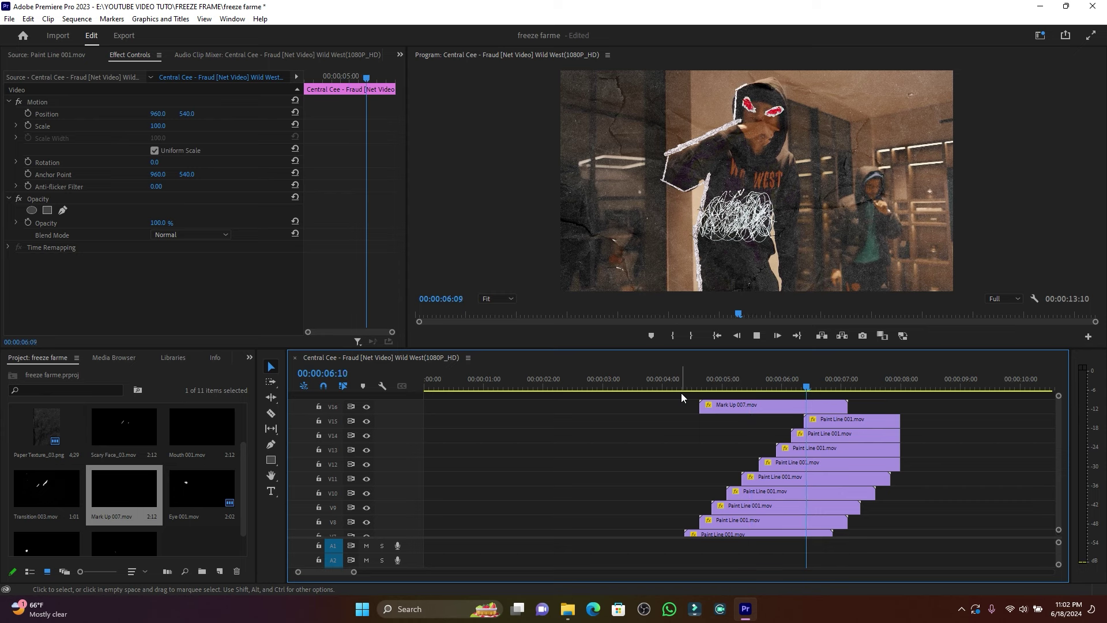
left_click(681, 385)
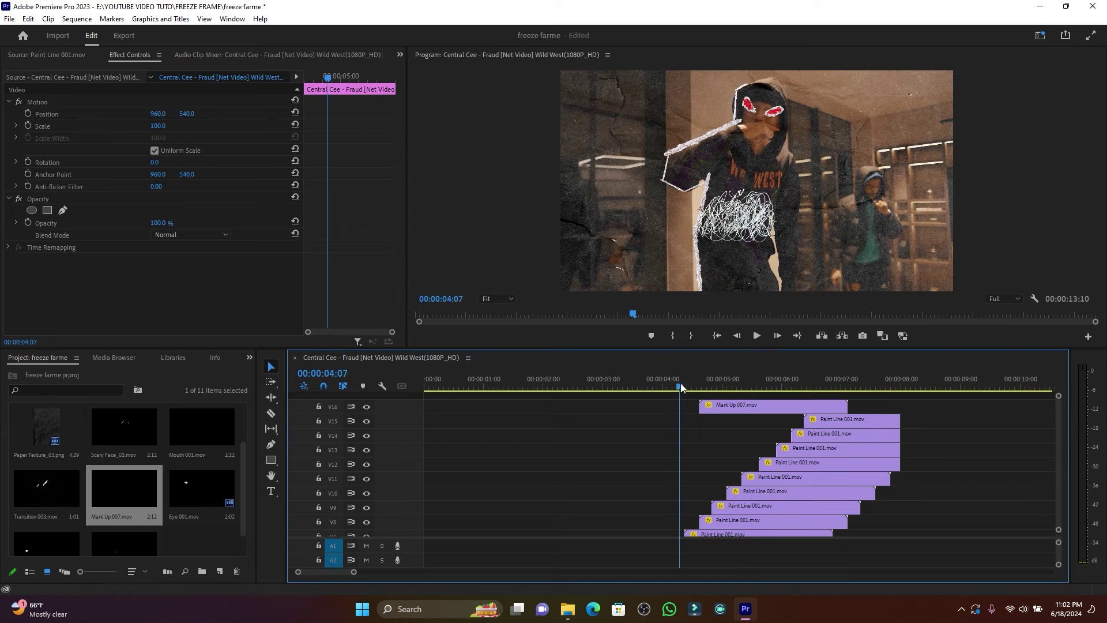
key("space")
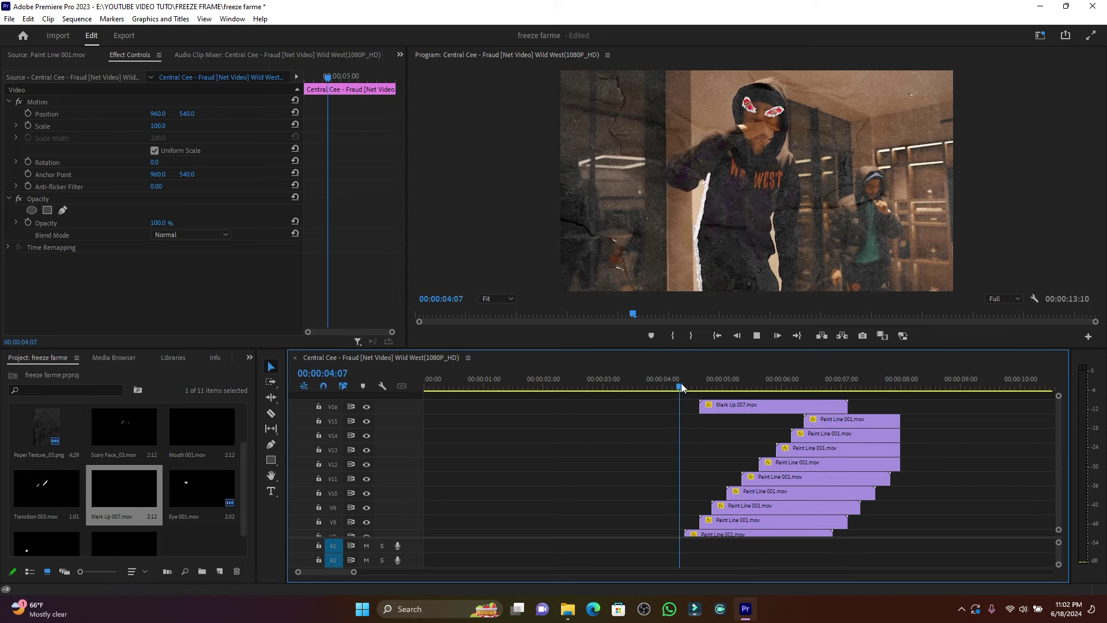
key("space")
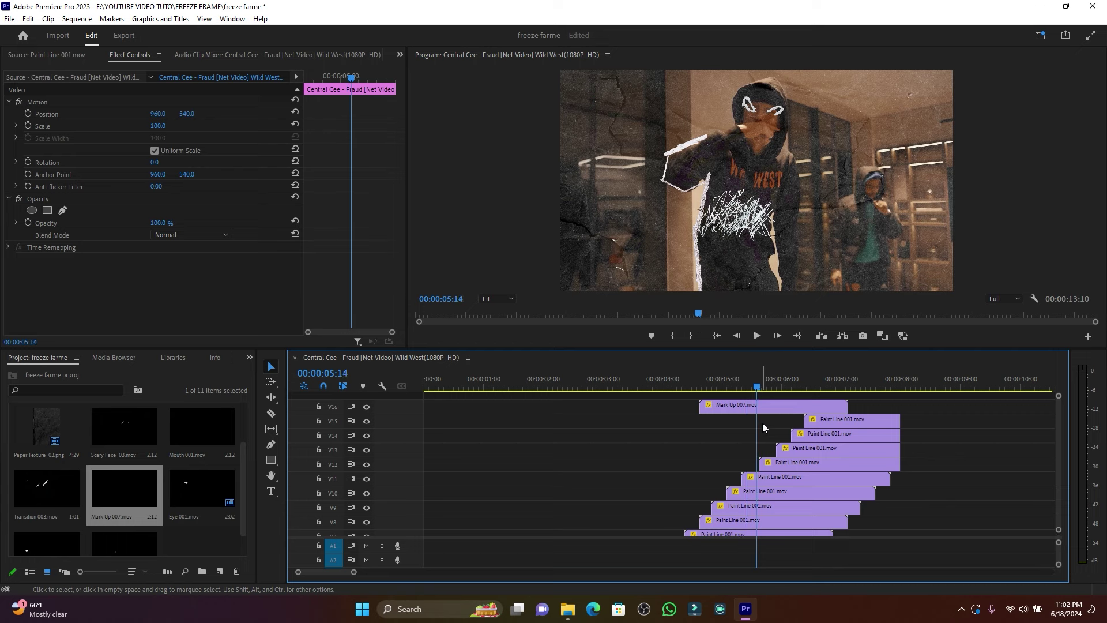
- Nest all the eye, paint line and mark-up clips on tracks V3 to V16 into one sequence with the default name
key("grave")
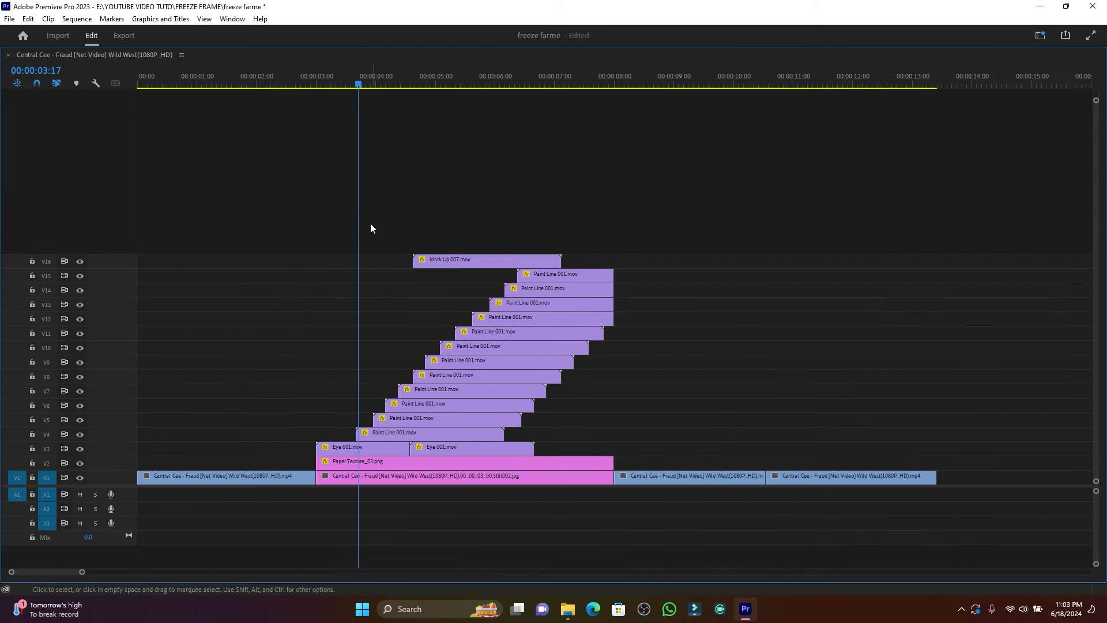
left_click_drag(274, 199, 622, 450)
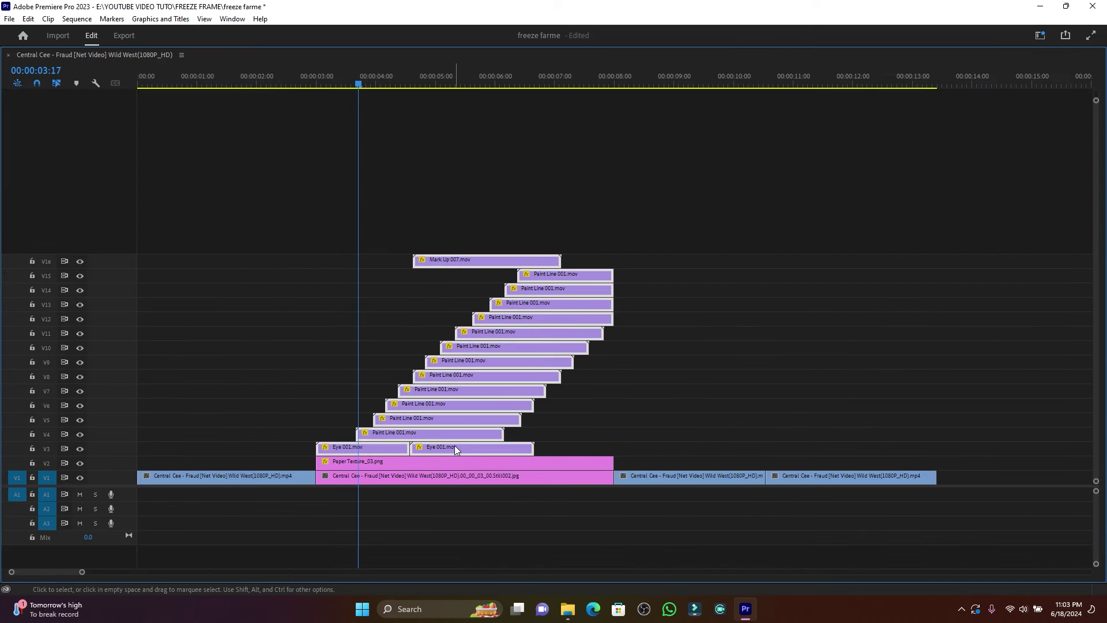
right_click(448, 447)
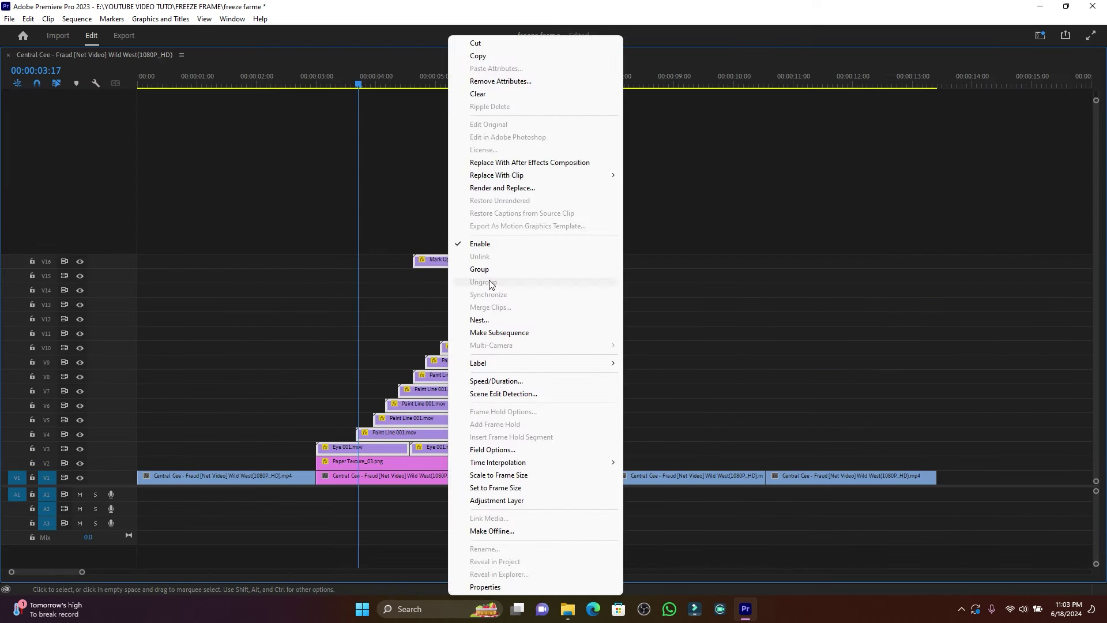
left_click(480, 319)
left_click(522, 314)
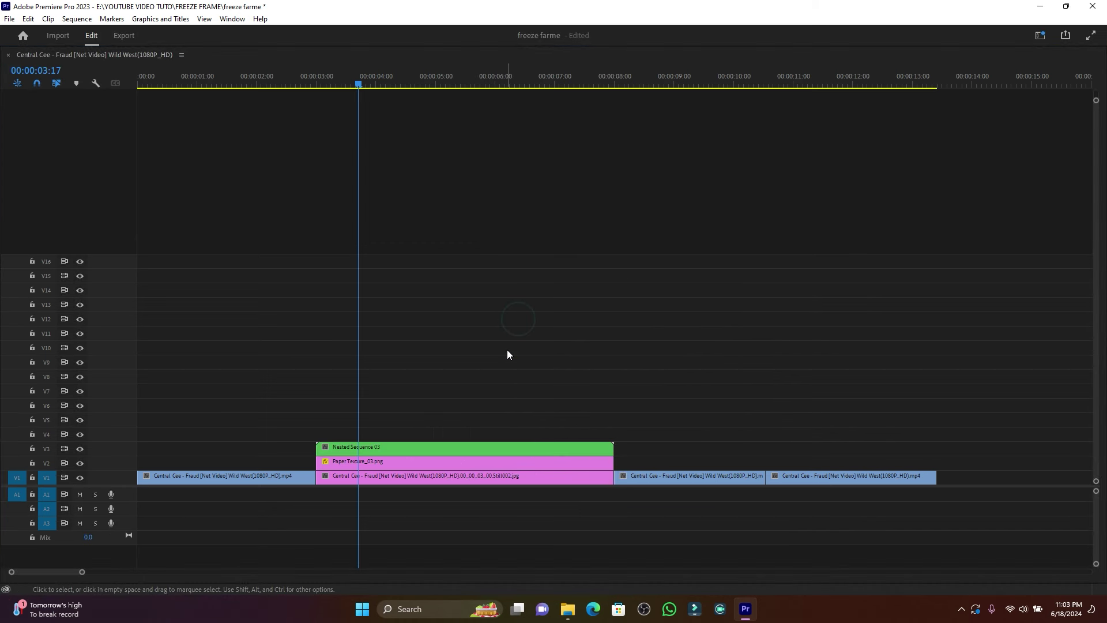
- Shorten the nested sequence's duration so it plays at 230.77% speed
right_click(433, 447)
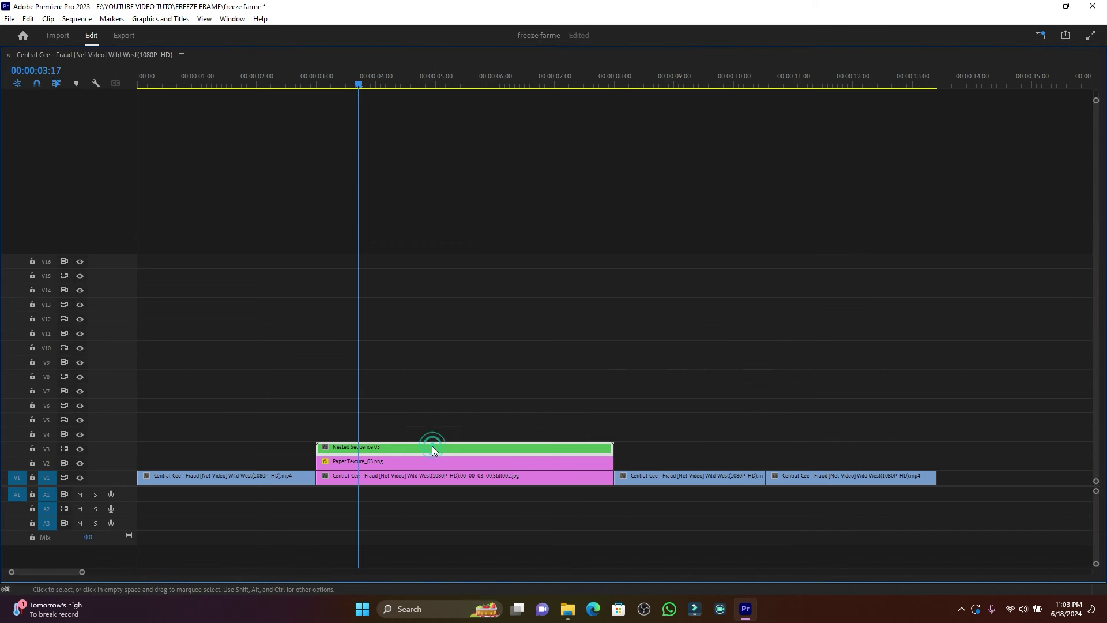
left_click(479, 363)
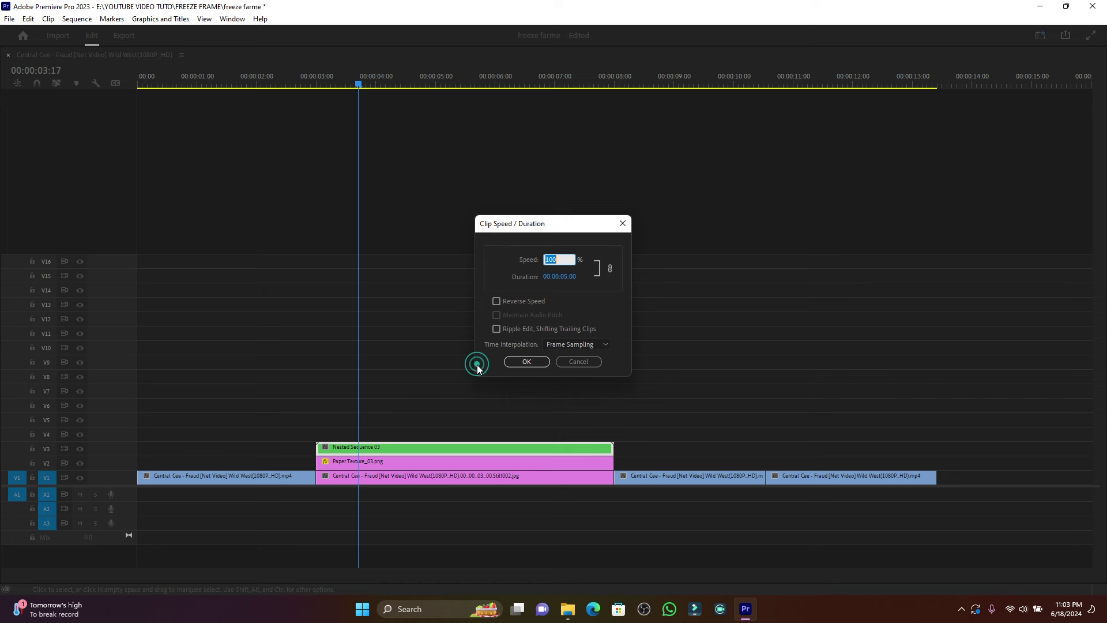
left_click_drag(574, 279, 533, 282)
left_click(528, 361)
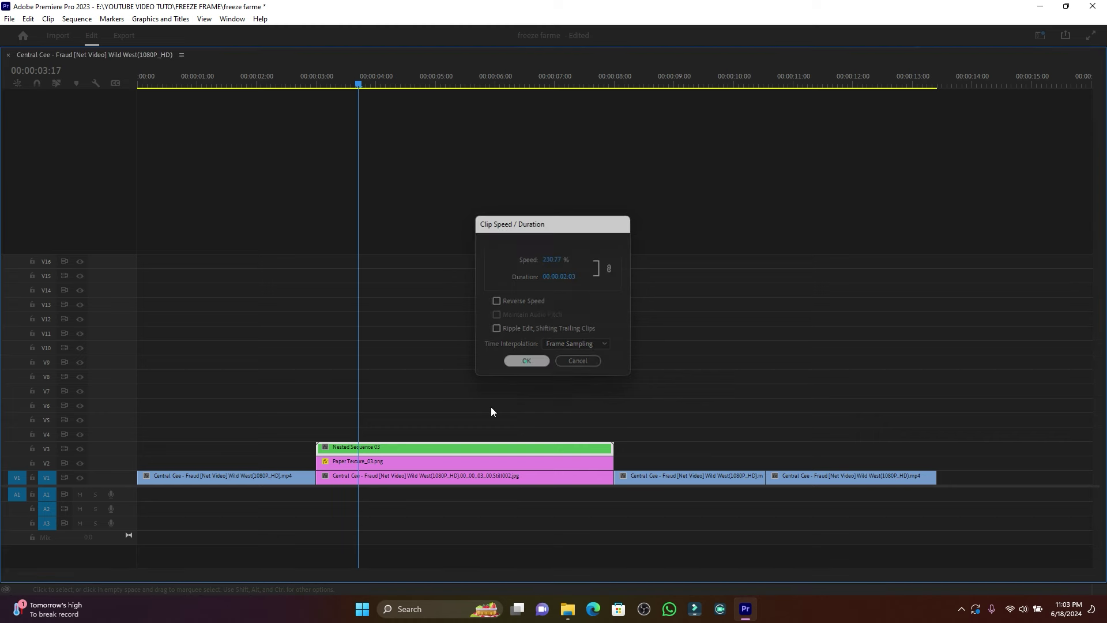
right_click(396, 466)
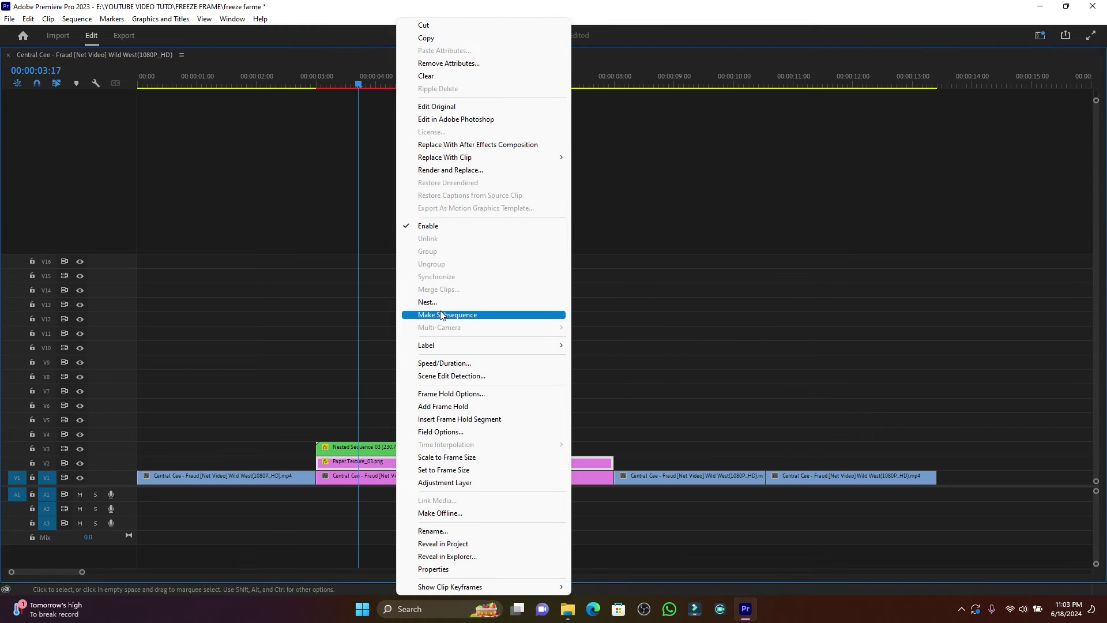
left_click(444, 363)
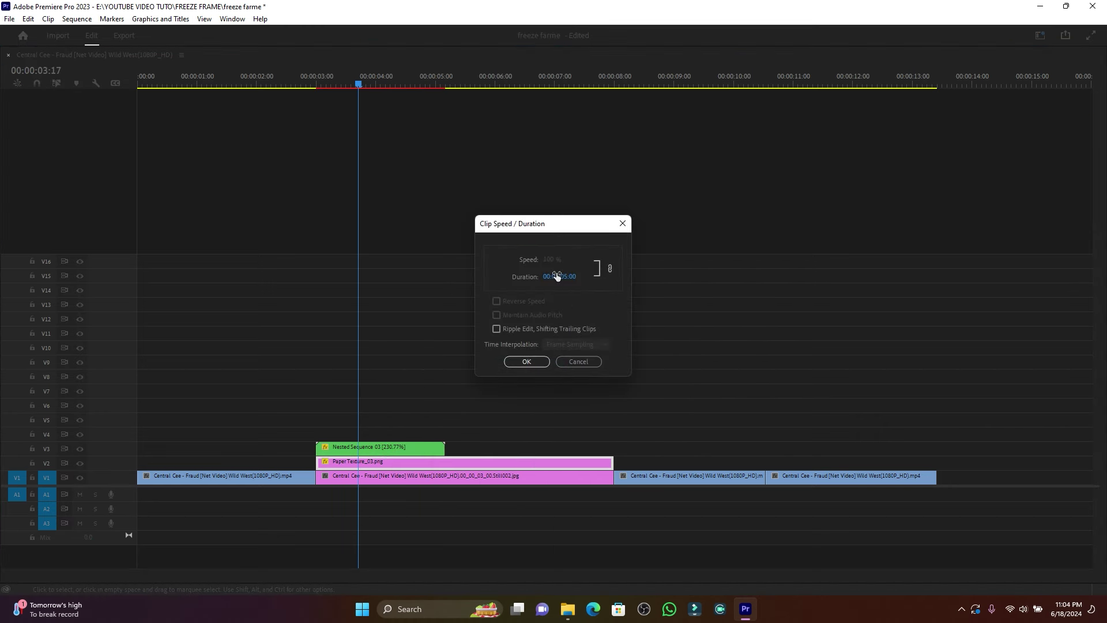
left_click(568, 363)
- Trim the paper texture and the still to the nested sequence's end and ripple delete the gap left on V1
left_click_drag(613, 461, 443, 459)
left_click_drag(613, 478, 446, 481)
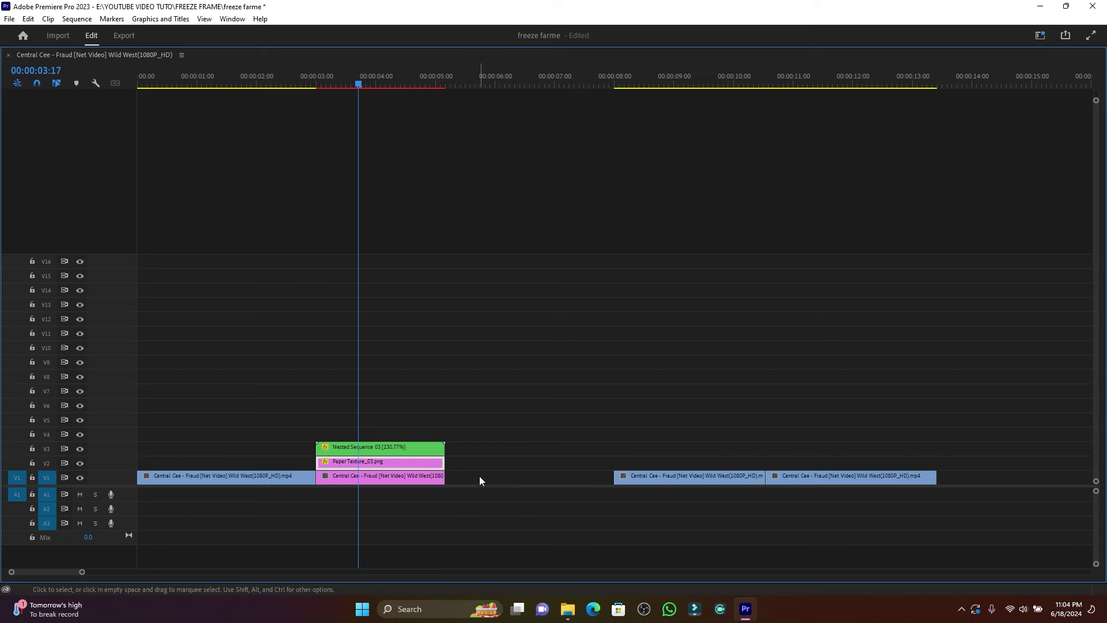
right_click(481, 476)
left_click(518, 490)
- Play the sequence from about 00:00:02:13 through the shortened freeze frame to check its timing
left_click(290, 76)
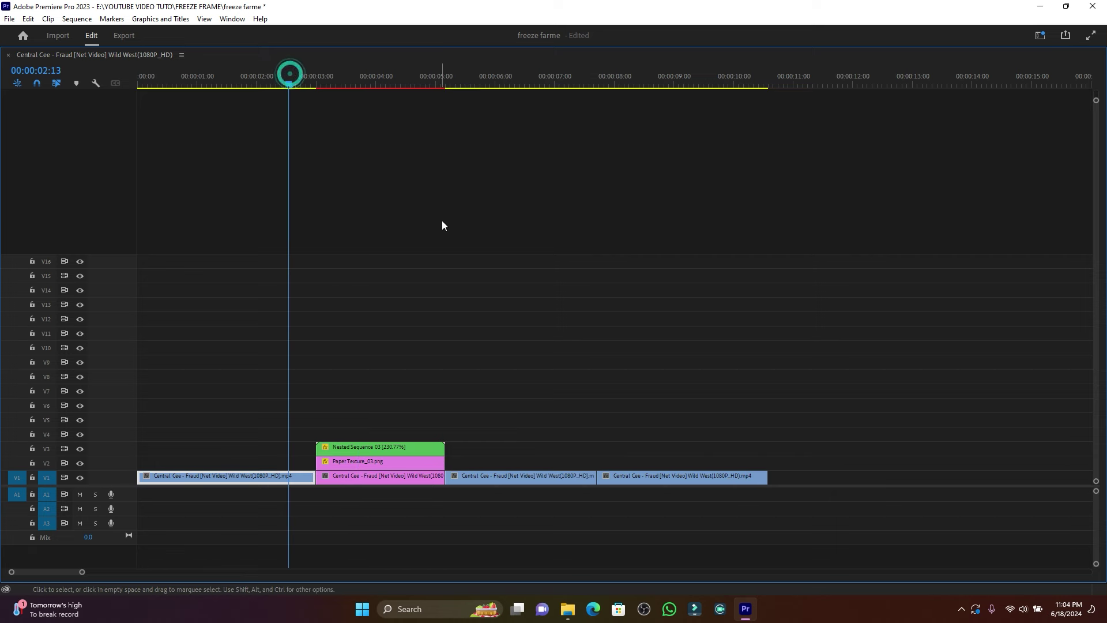
key("grave")
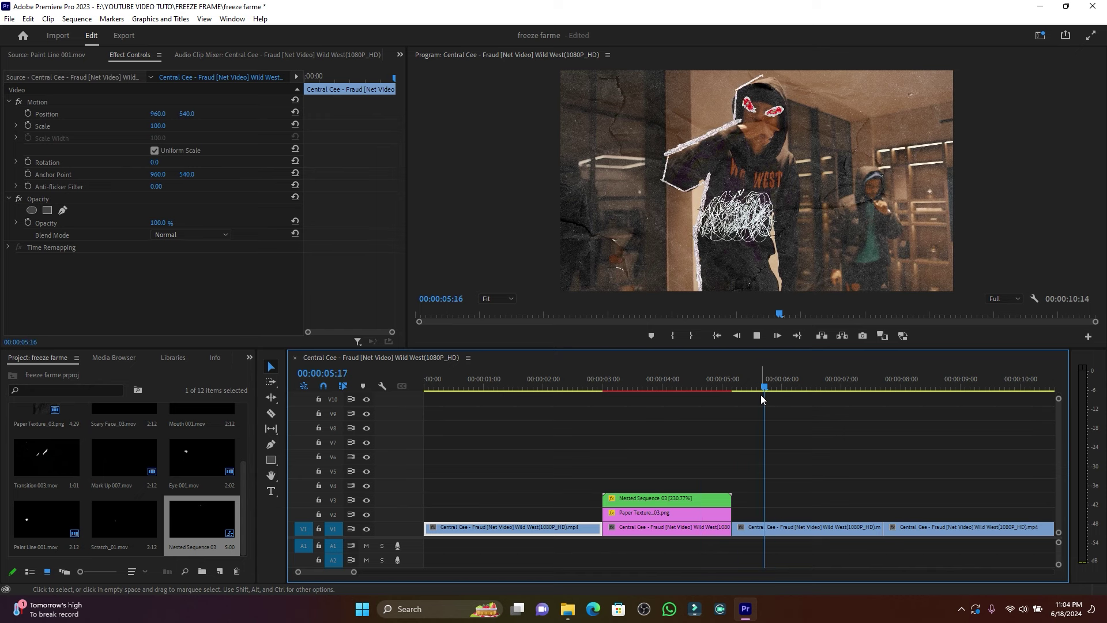
key("space")
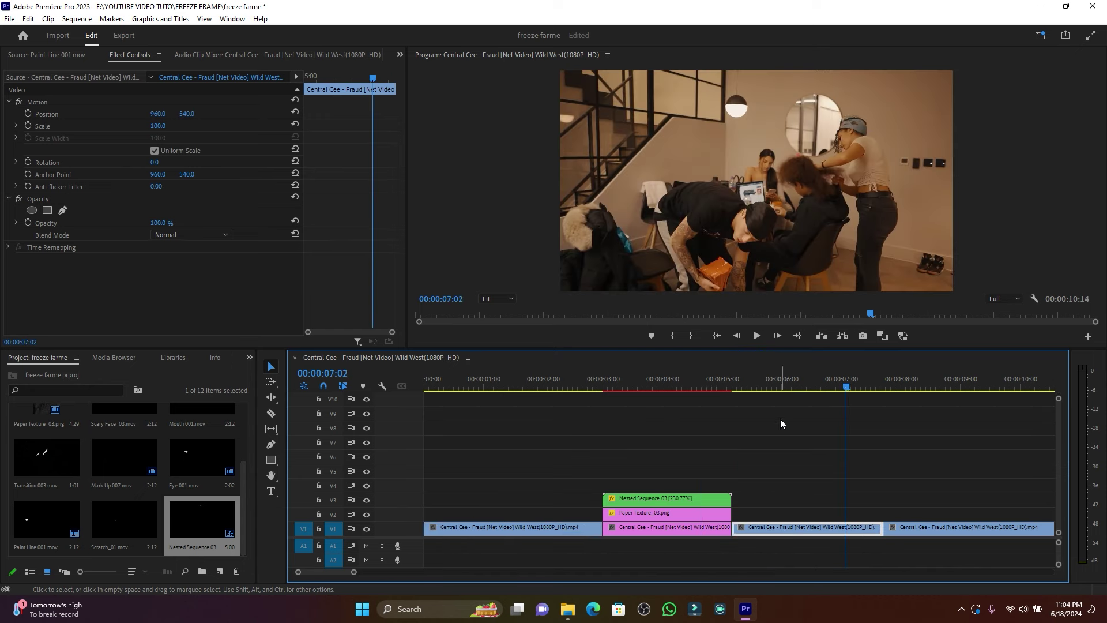
- Export the frame at 00:00:07:15 of the man in the teal hood as a JPEG and import it into the project
scroll(341, 573, "down", 3)
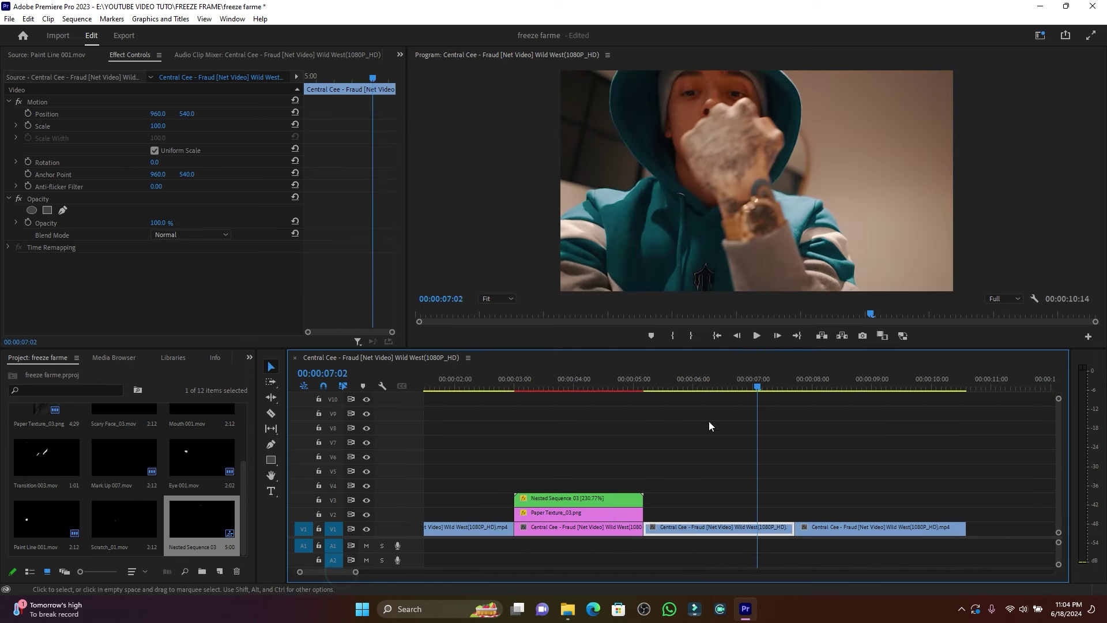
left_click_drag(749, 388, 793, 393)
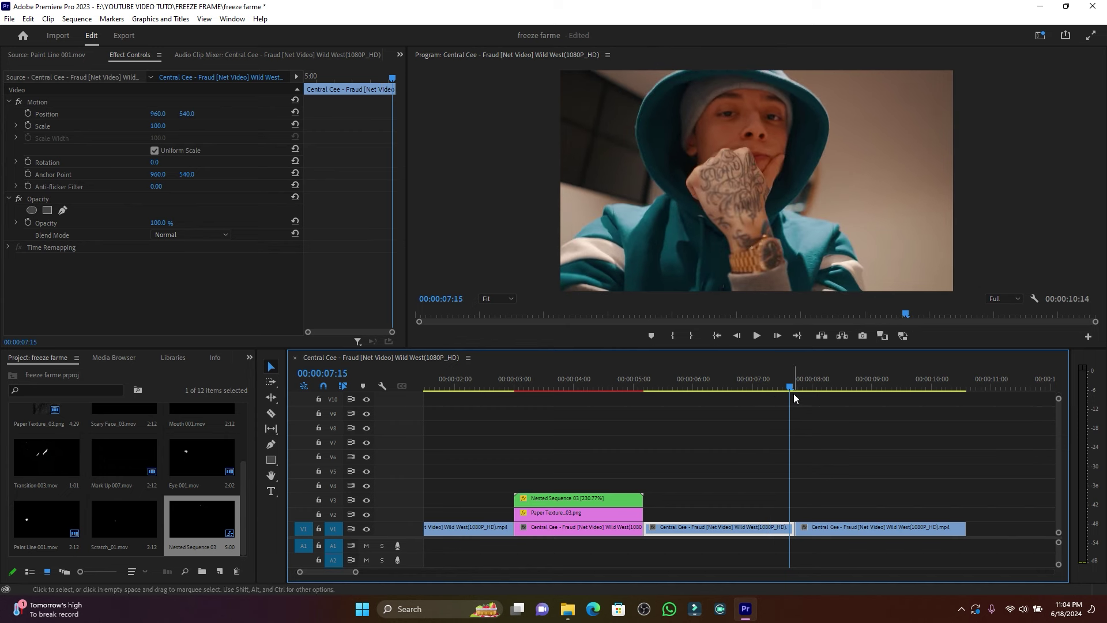
left_click(862, 336)
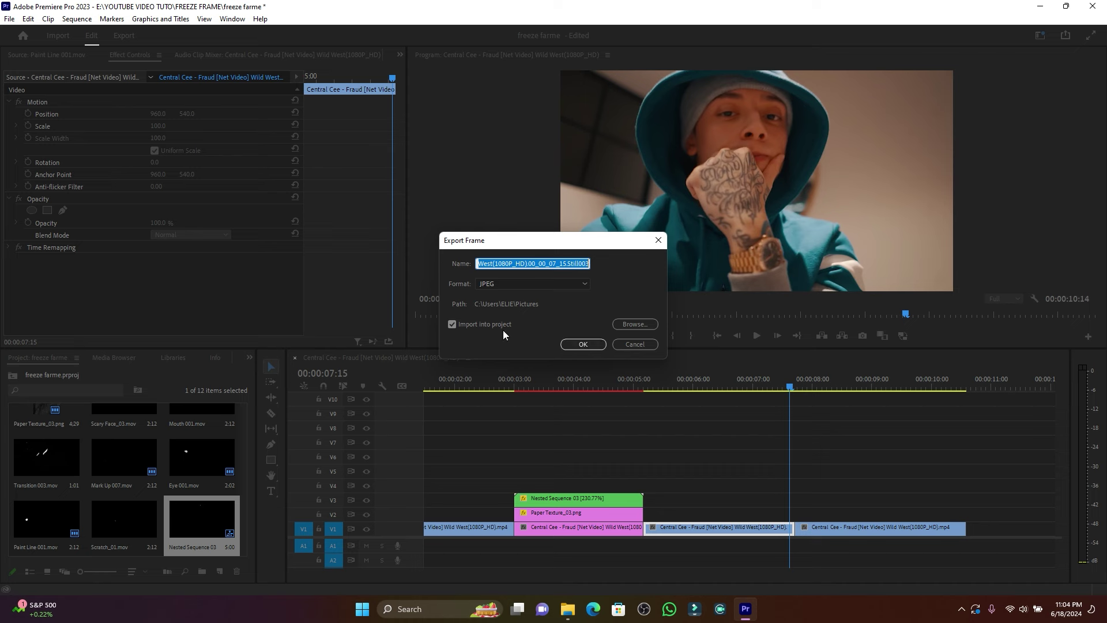
left_click(583, 344)
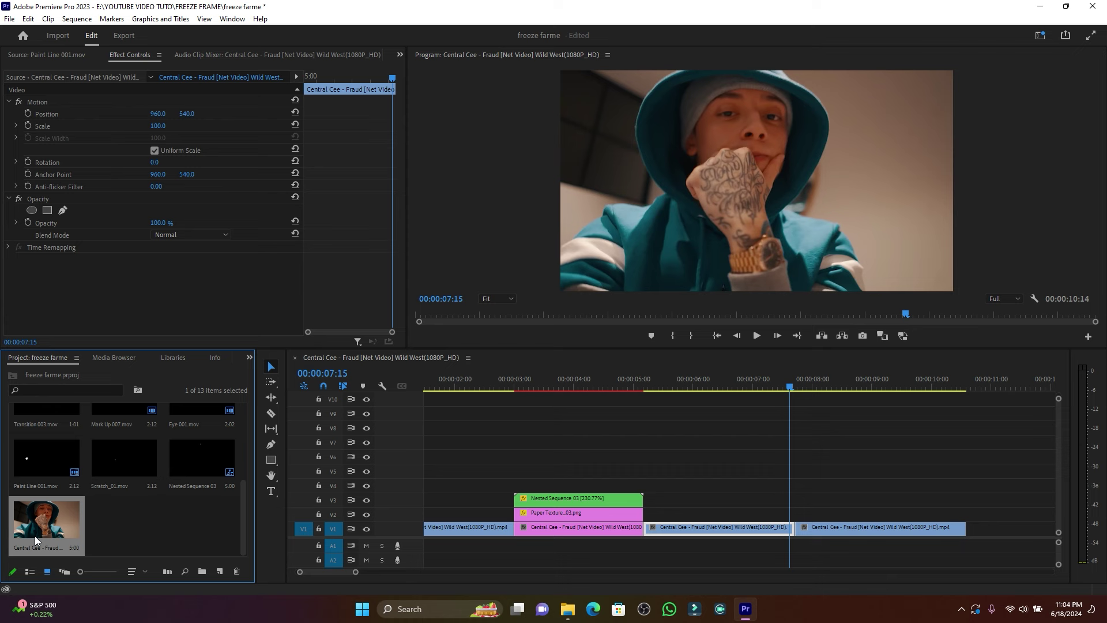
- Insert the new still on V1 at 00:00:07:15 and place the last video clip directly after it
left_click_drag(38, 541, 788, 509)
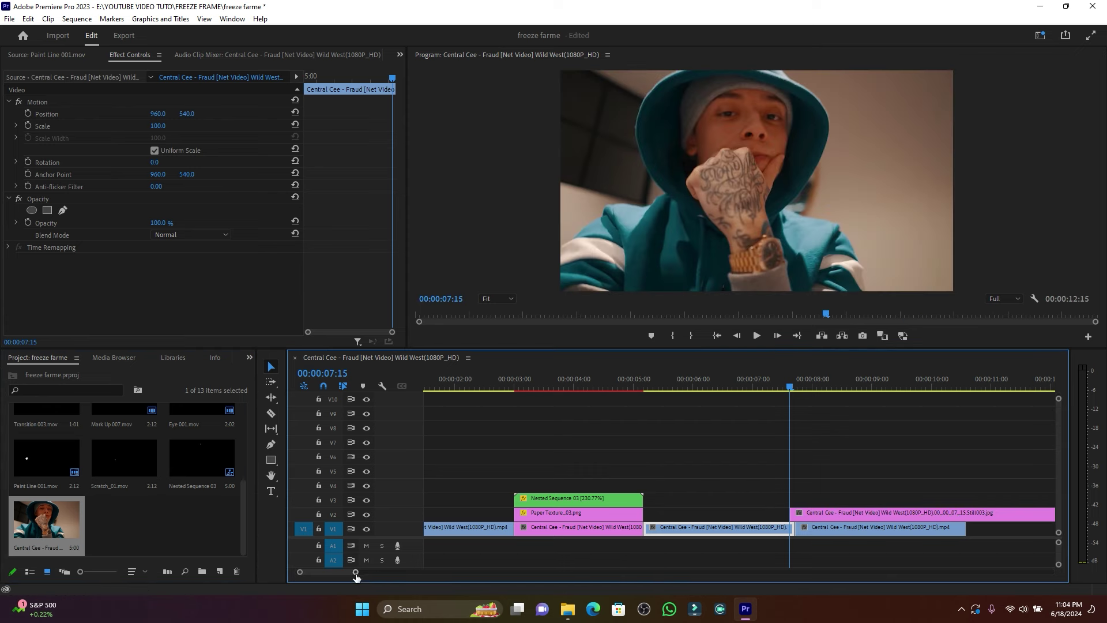
left_click_drag(356, 572, 397, 572)
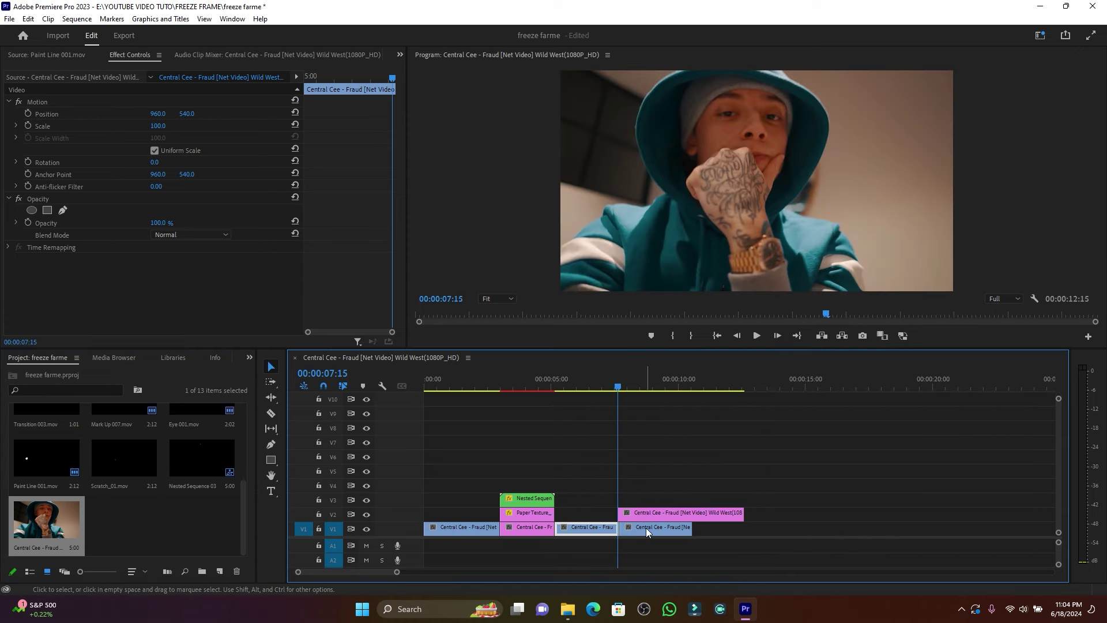
left_click_drag(646, 528, 792, 527)
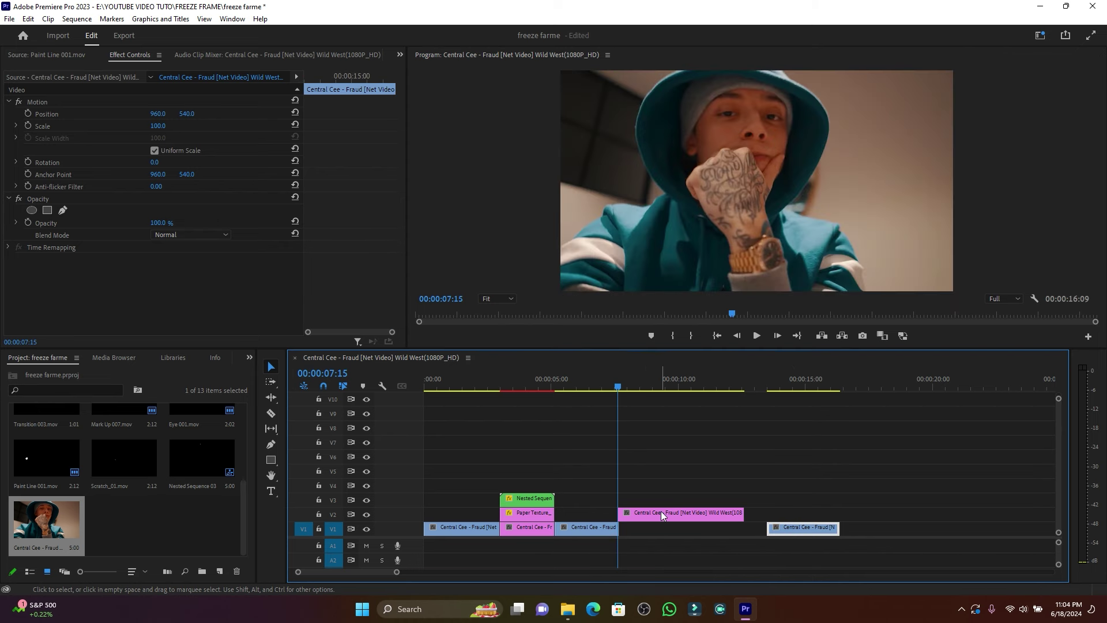
left_click_drag(661, 511, 661, 527)
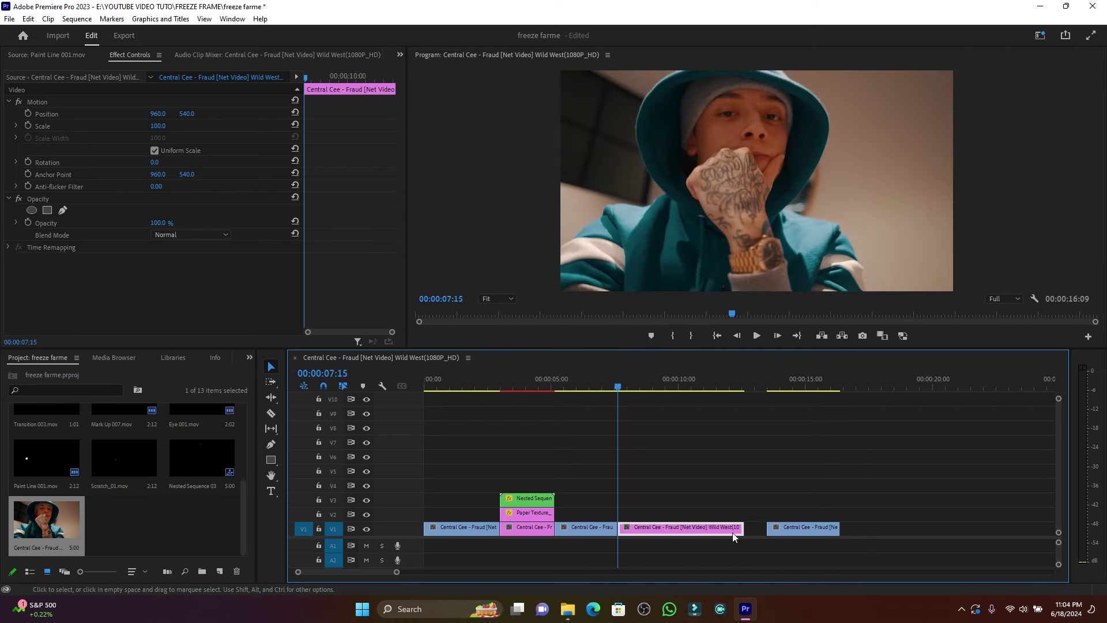
left_click_drag(808, 533, 786, 533)
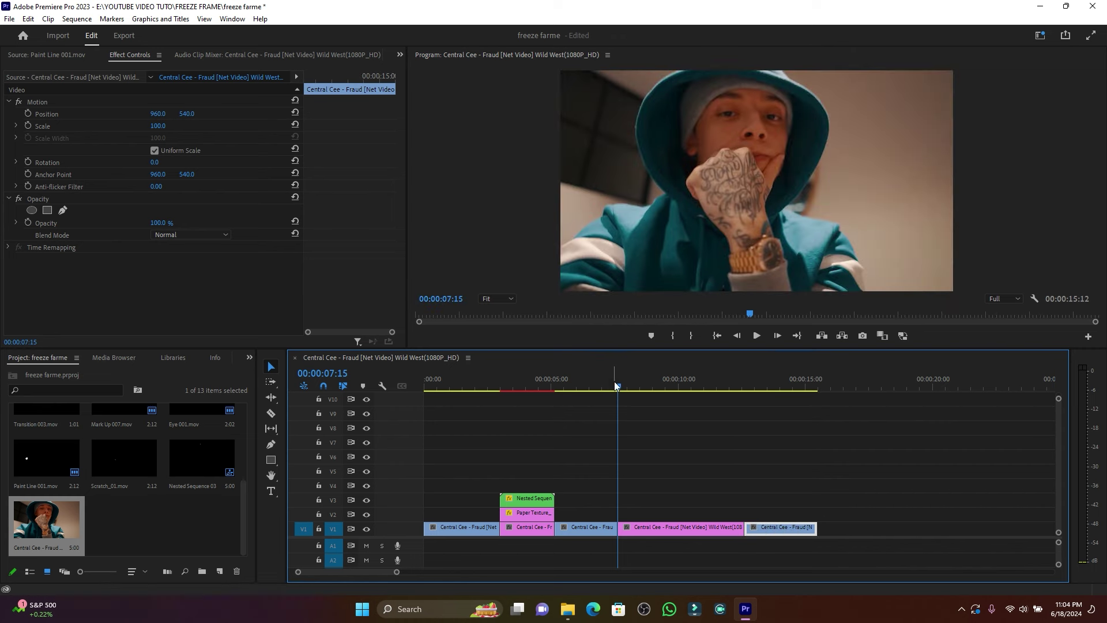
- Play the edit from about 00:00:02:10 and scrub across the end of the first freeze frame to review it
left_click_drag(399, 575, 381, 575)
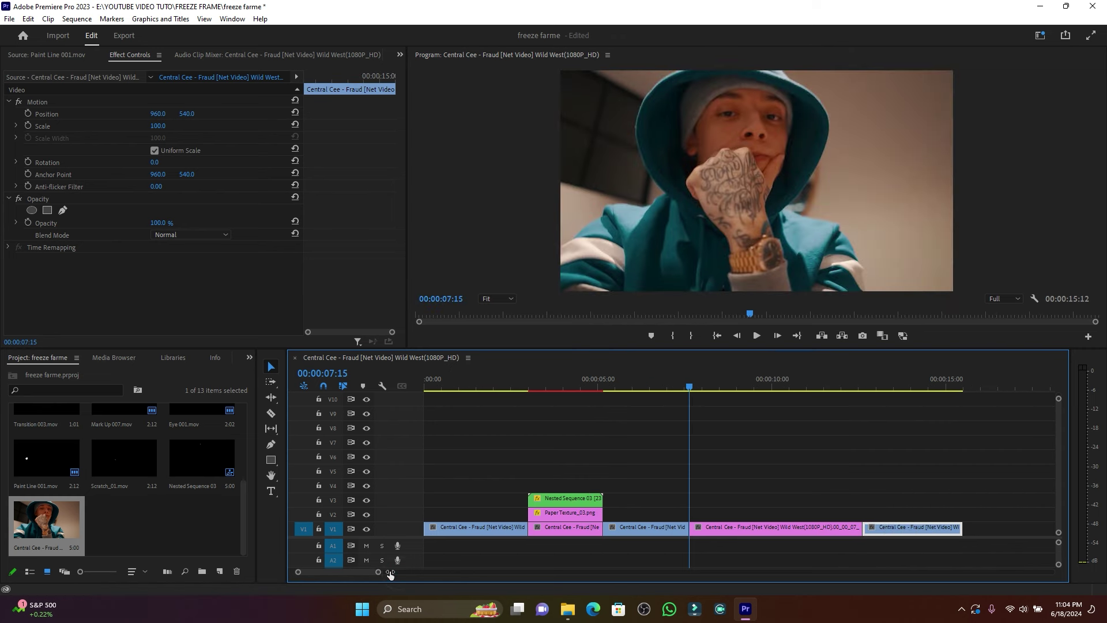
left_click(504, 378)
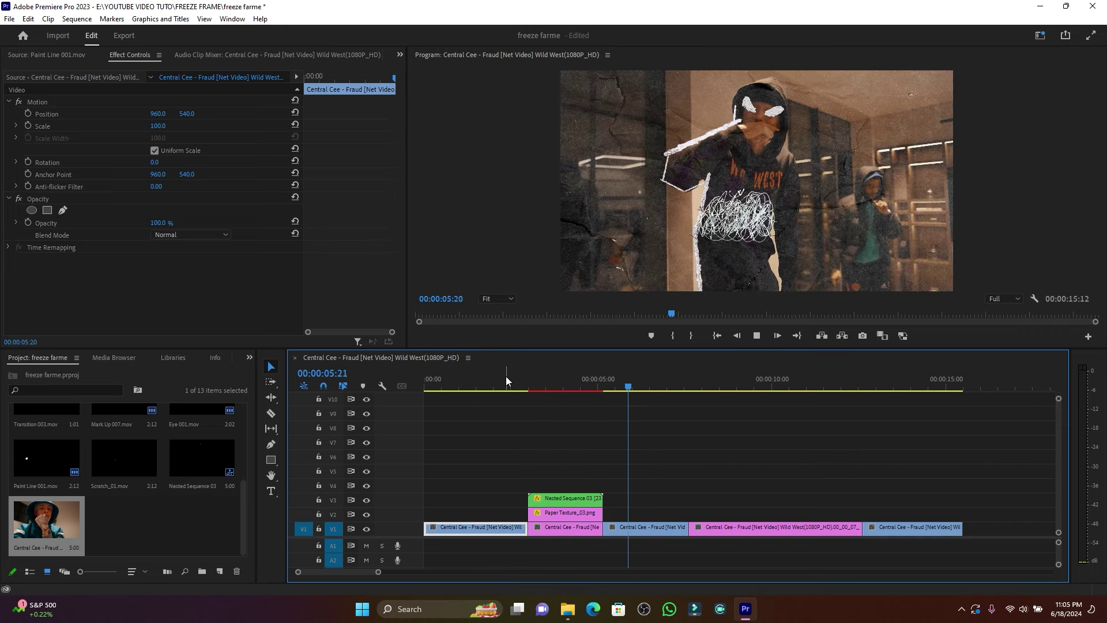
left_click(598, 387)
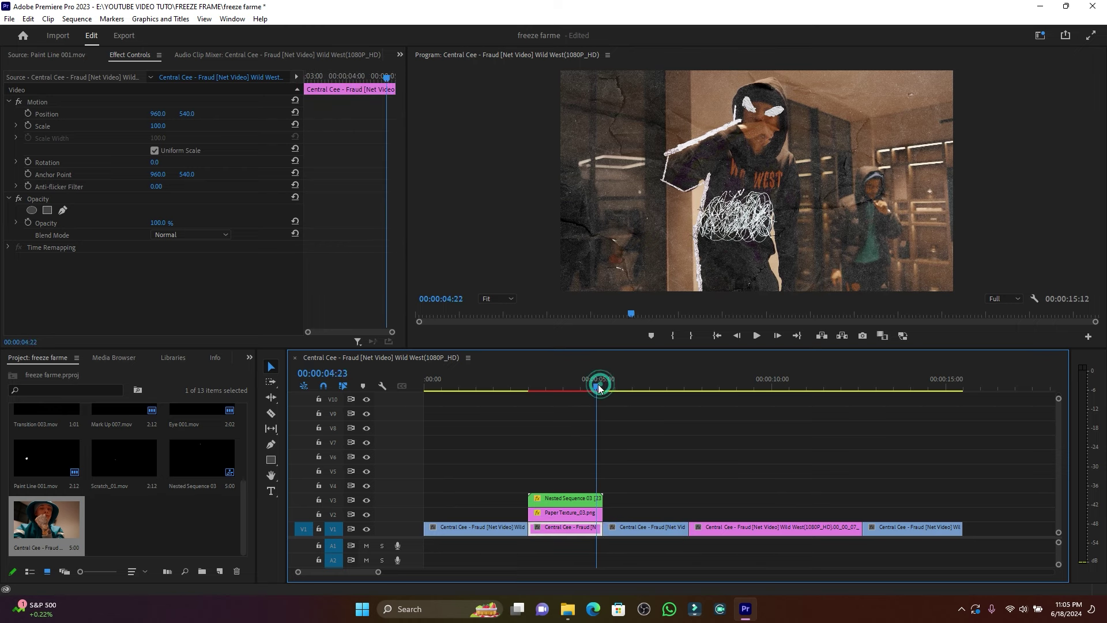
left_click_drag(599, 386, 610, 387)
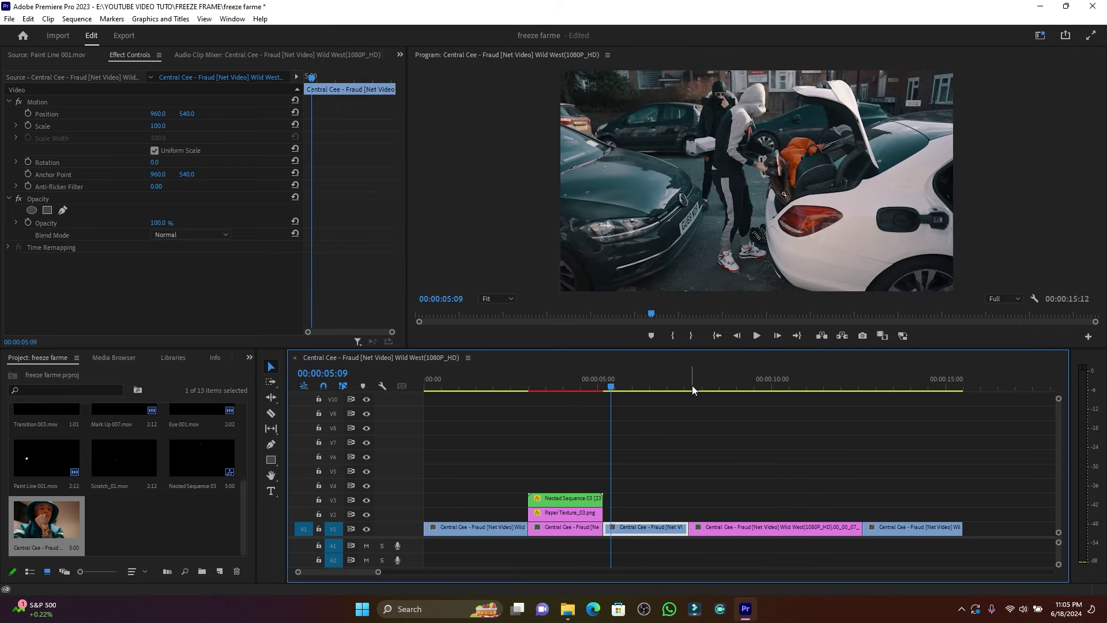
- Copy the Paper Texture_03.png clip to V2 across the second still and add Scary Face_03.mov above it on V3
mouse_move(689, 386)
left_mouse_down()
mouse_move(702, 388)
mouse_move(679, 398)
mouse_move(705, 390)
left_mouse_up()
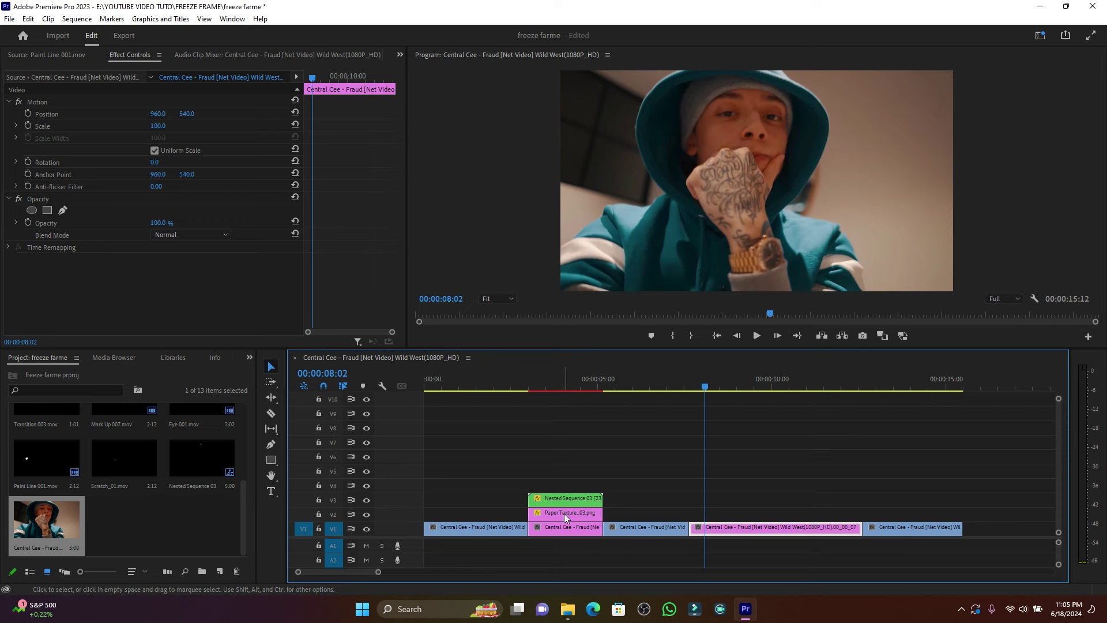
left_click_drag(546, 515, 862, 514)
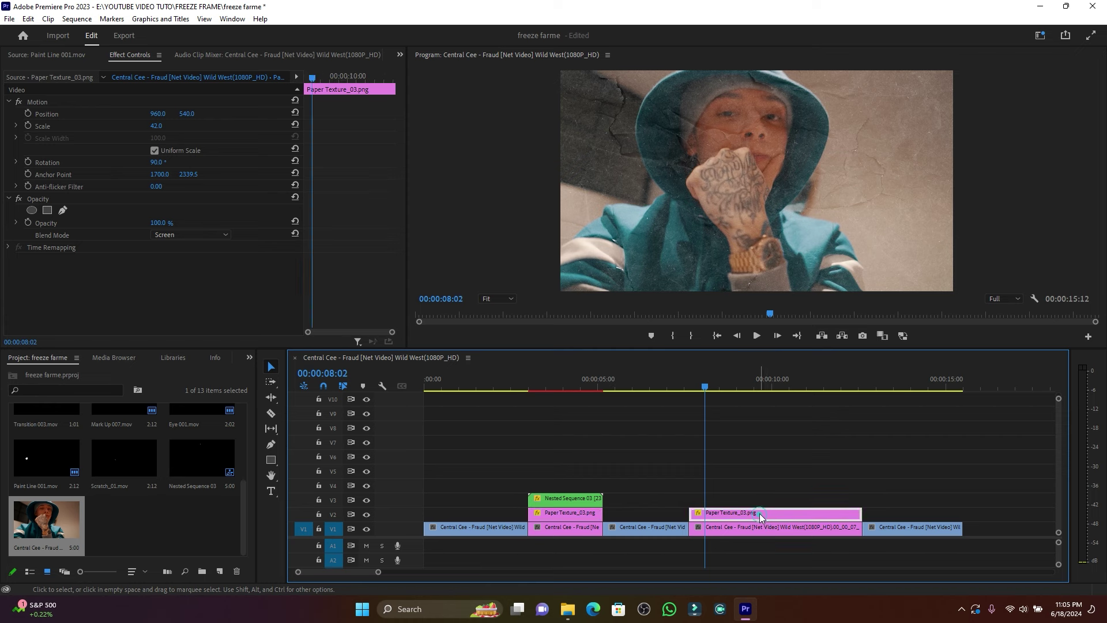
scroll(154, 464, "up", 3)
scroll(192, 469, "down", 2)
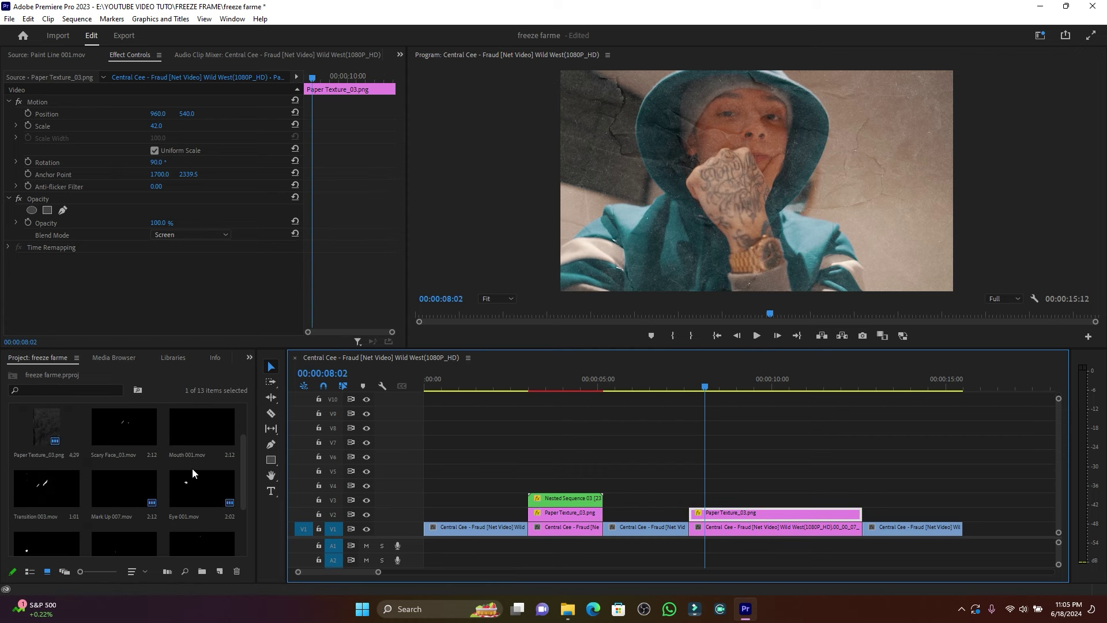
scroll(192, 468, "up", 2)
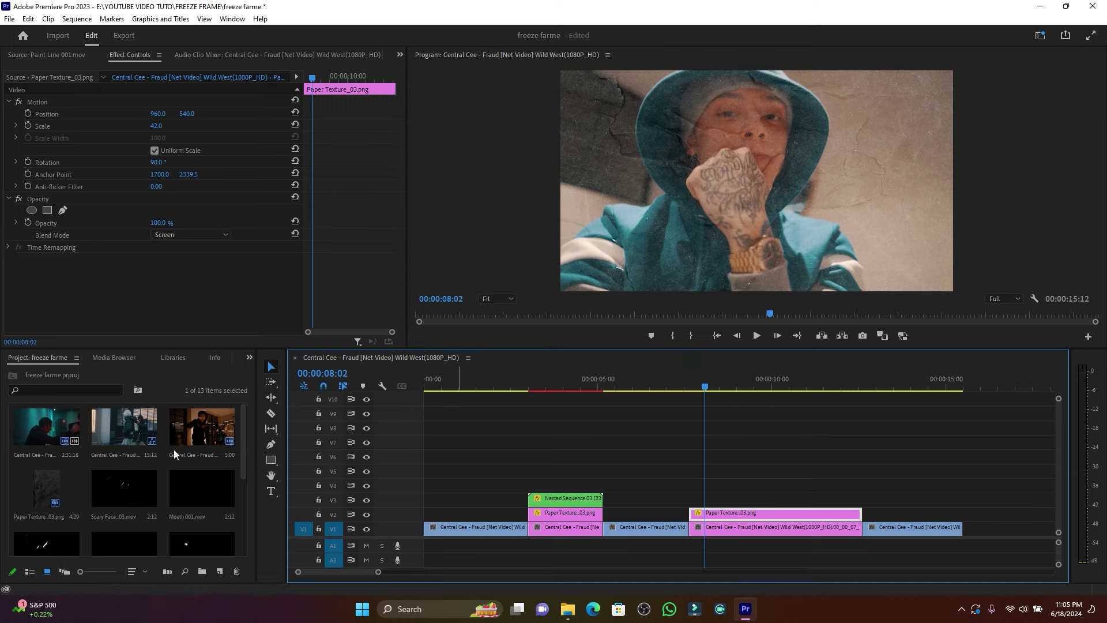
left_click(166, 488)
left_click_drag(166, 488, 691, 500)
left_click(703, 499)
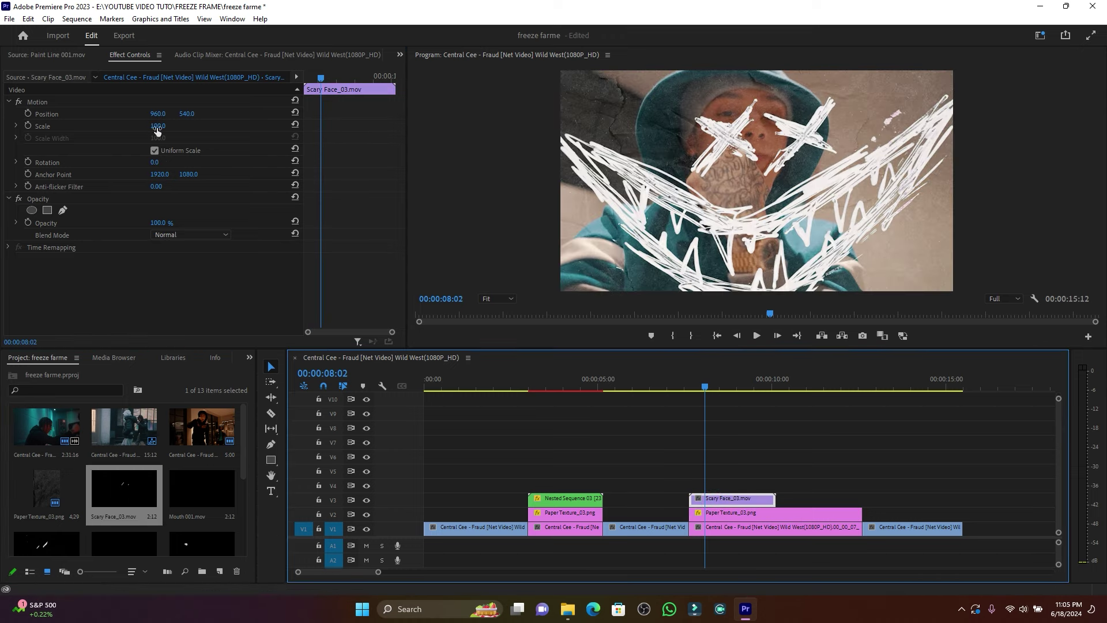
- Scale Scary Face_03.mov down to face size, set its position to 919, 387 and rotate it 14°
left_click_drag(156, 131, 121, 129)
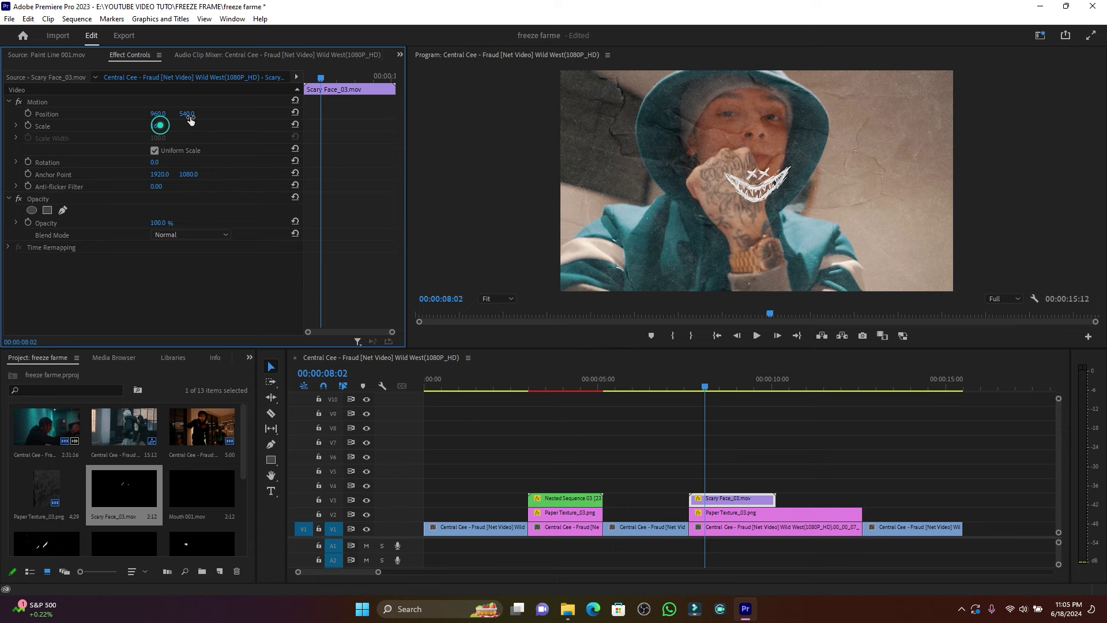
left_click_drag(187, 114, 139, 114)
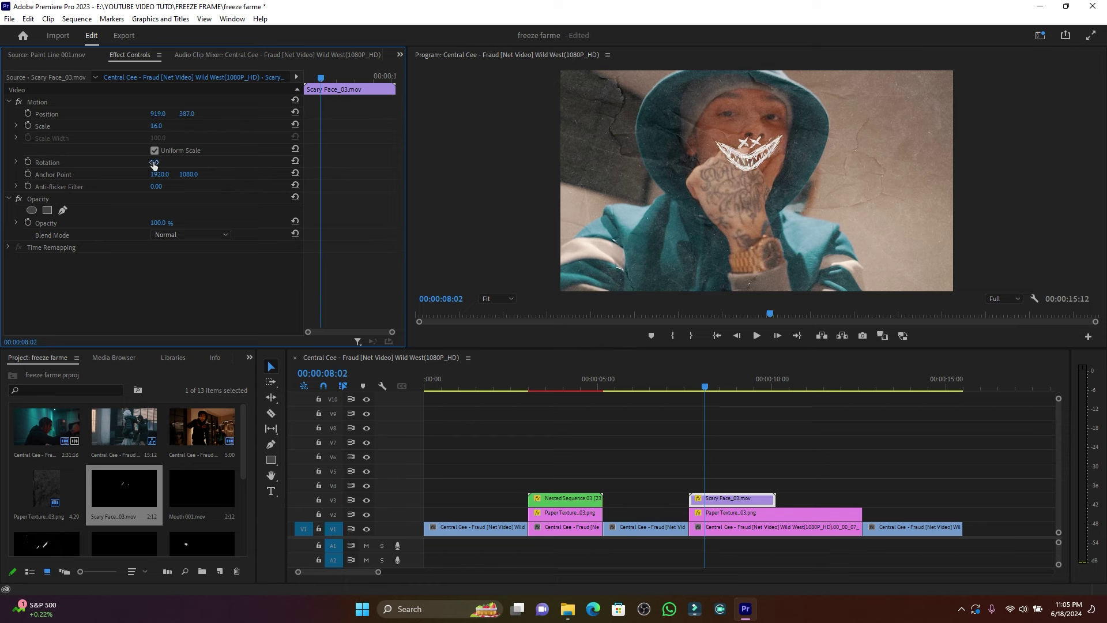
left_click_drag(153, 163, 158, 126)
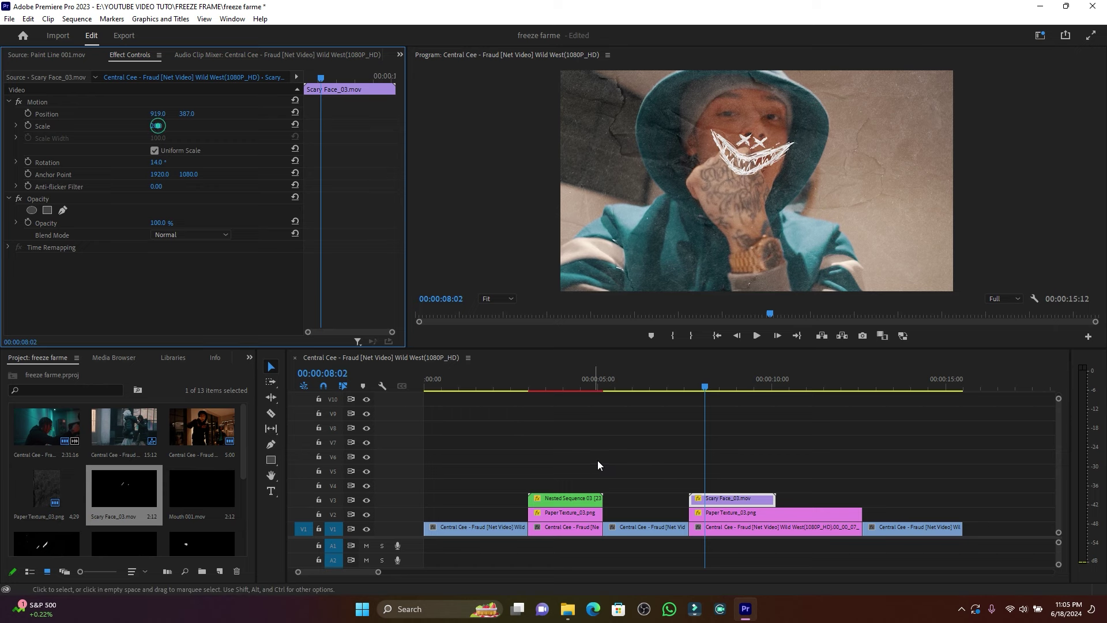
- Play the second freeze frame from just before its start to check the scary face animation
left_click(668, 372)
key("space")
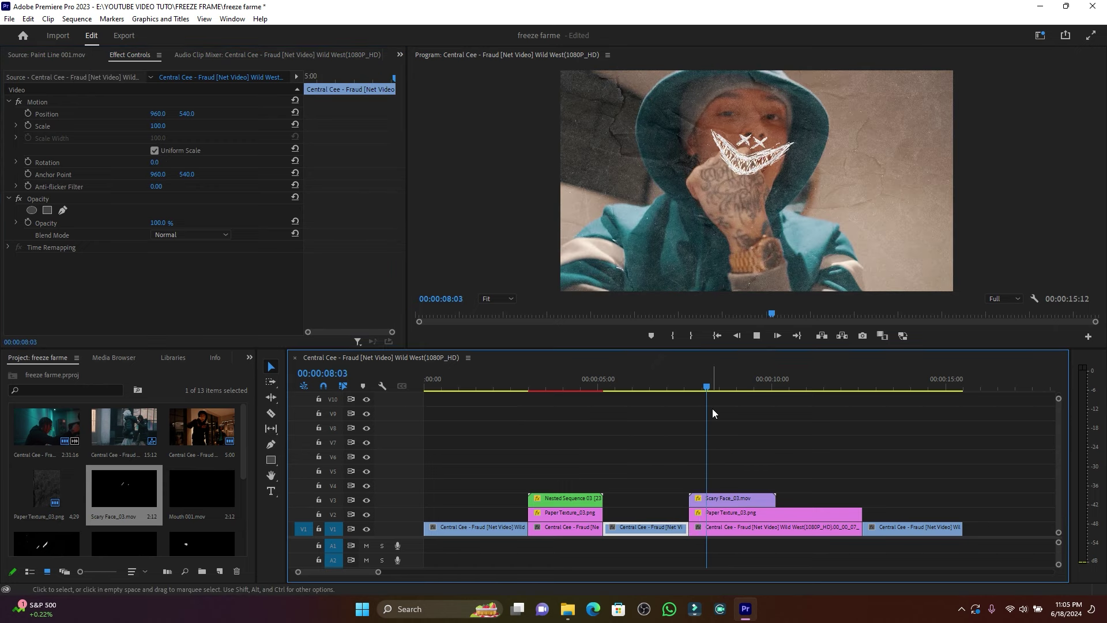
key("space")
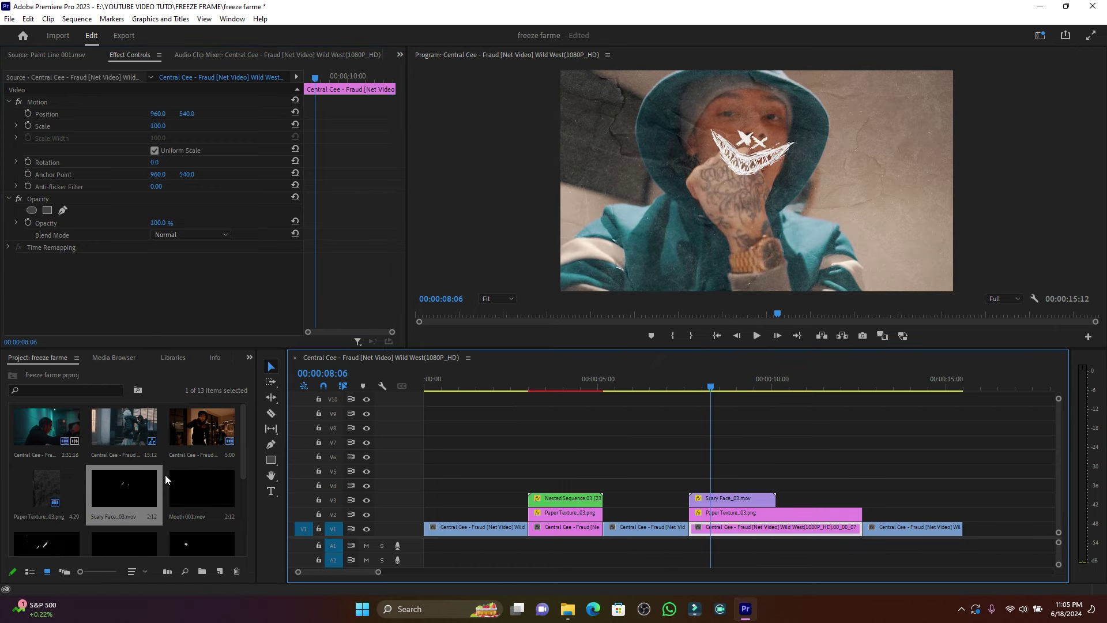
- Move the scary face and paper texture up one track each and duplicate the second still onto V2
scroll(173, 483, "down", 1)
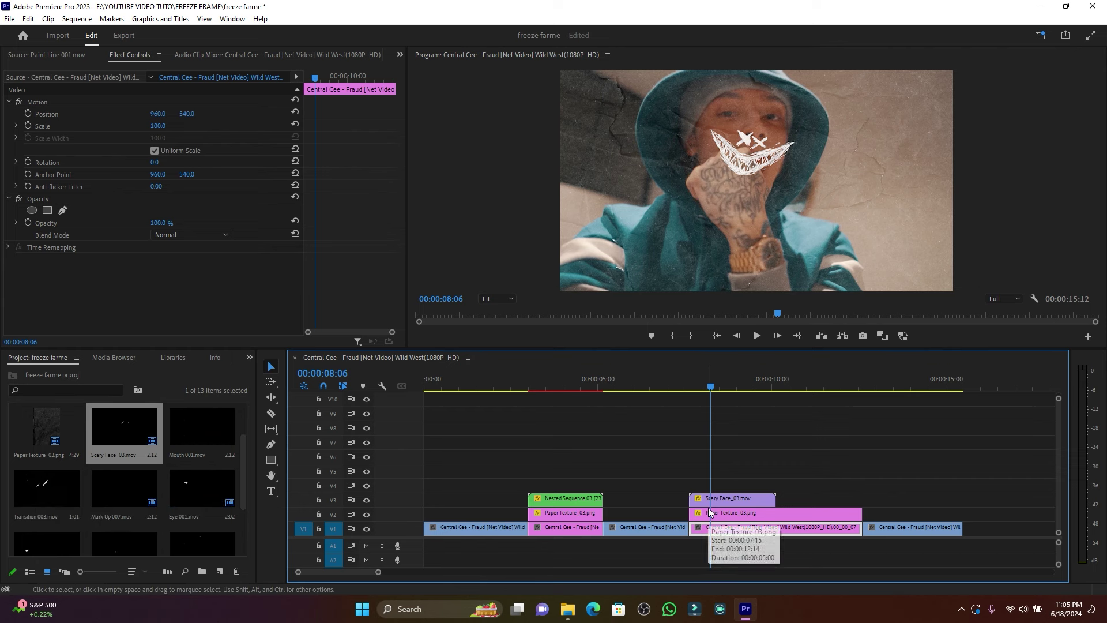
left_click_drag(729, 482, 742, 517)
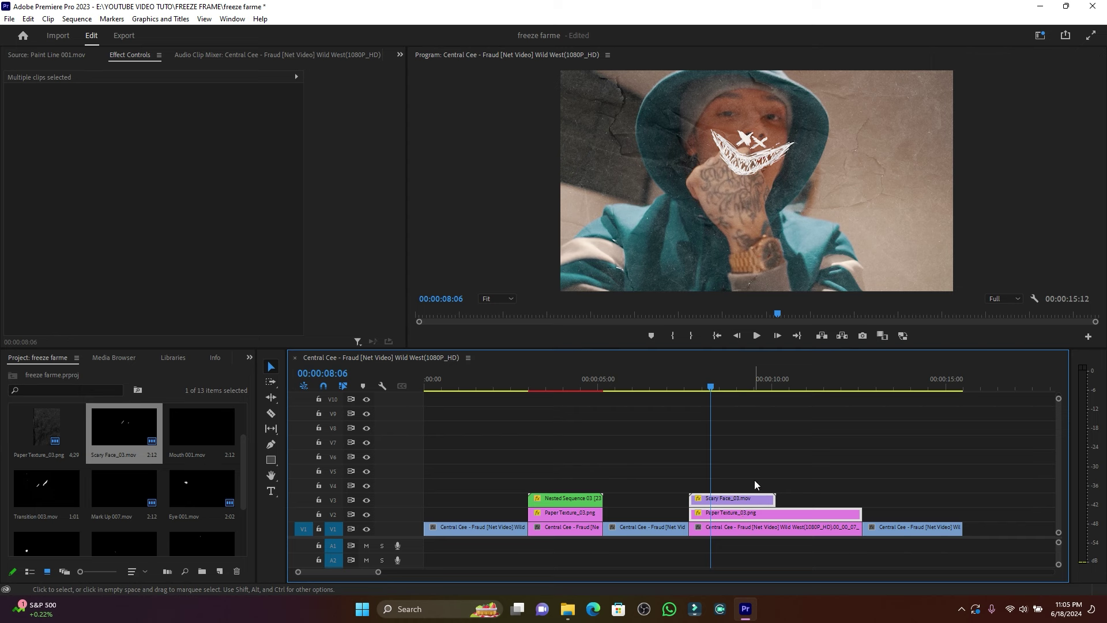
mouse_move(741, 514)
left_mouse_down()
mouse_move(741, 500)
mouse_move(729, 518)
left_mouse_up()
left_click(733, 531)
left_click(733, 515)
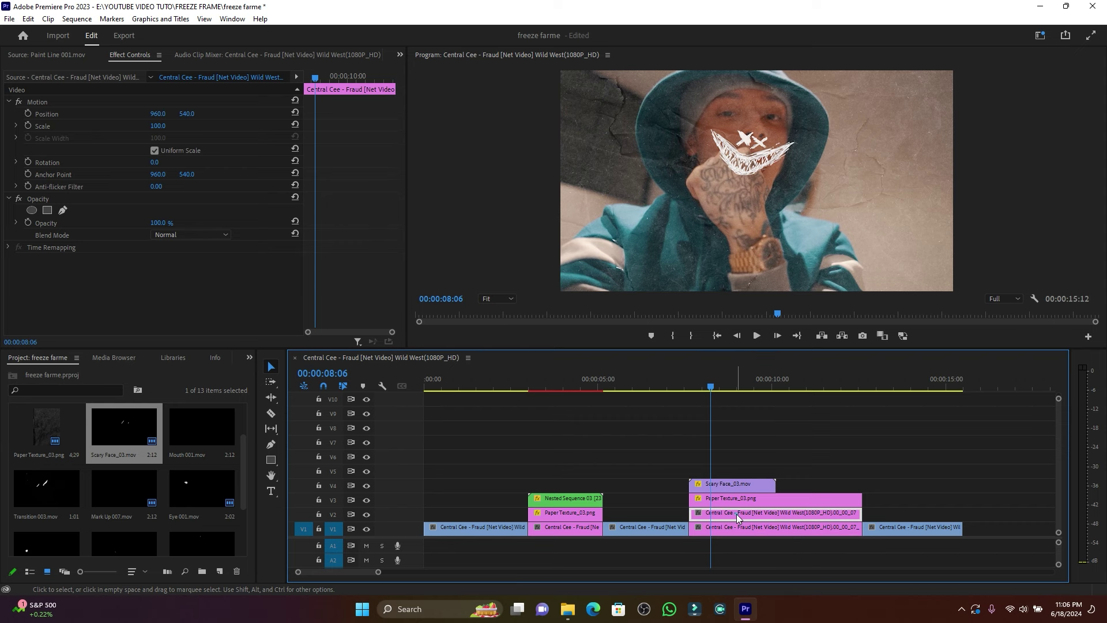
- Draw a closed pen opacity mask around the hooded subject on the duplicated second still on V2
left_click(63, 209)
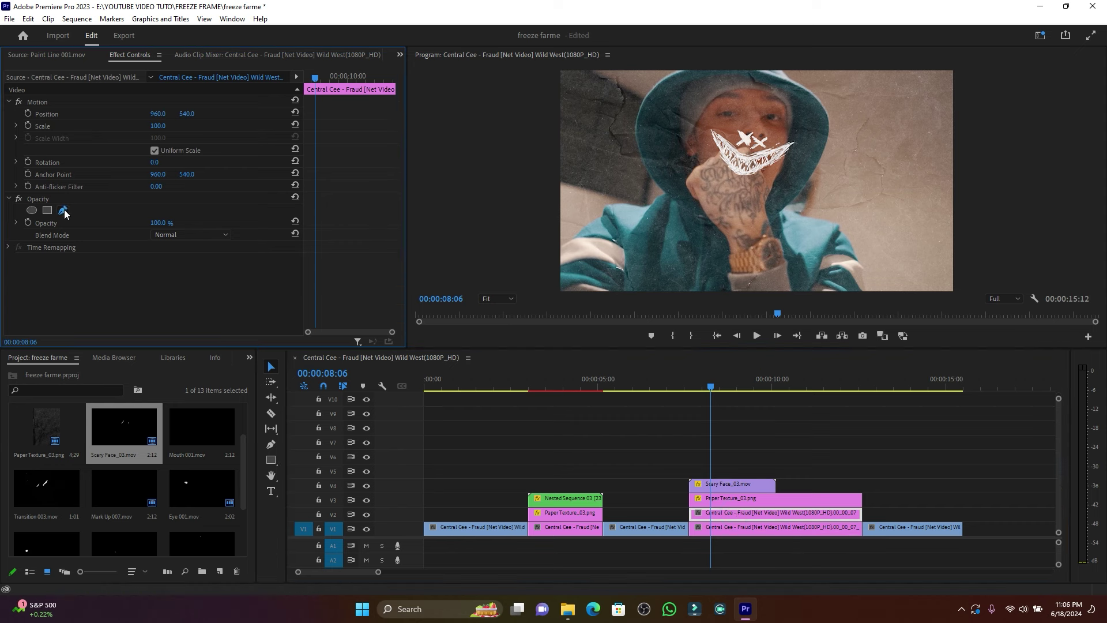
left_click(557, 253)
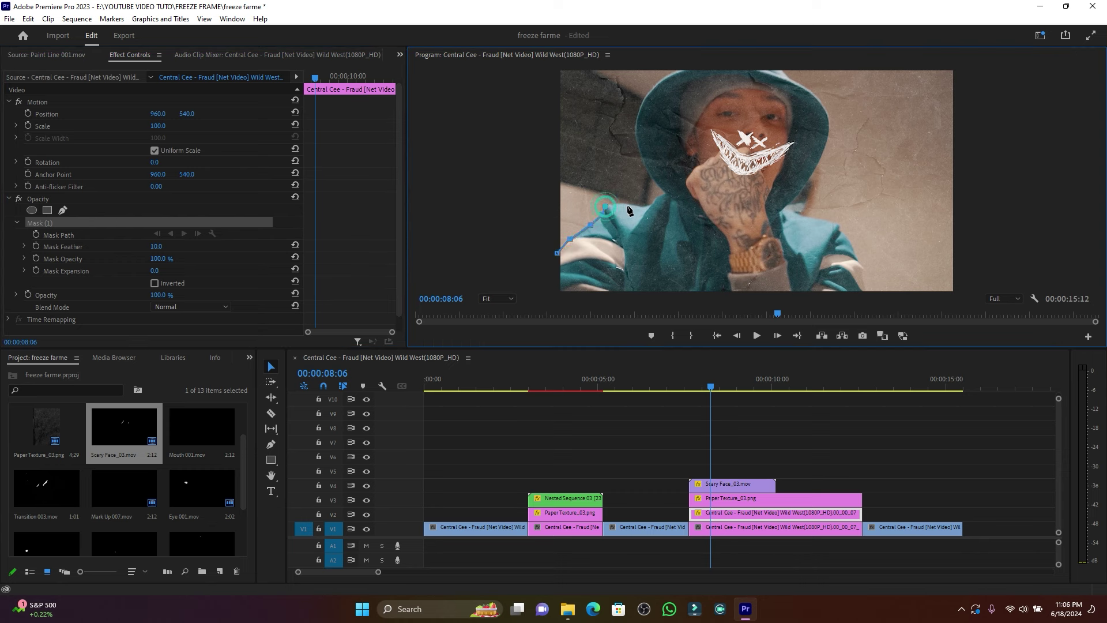
left_click(660, 195)
left_click_drag(636, 140, 673, 75)
left_click(828, 139)
left_click_drag(806, 186, 825, 223)
left_click(790, 209)
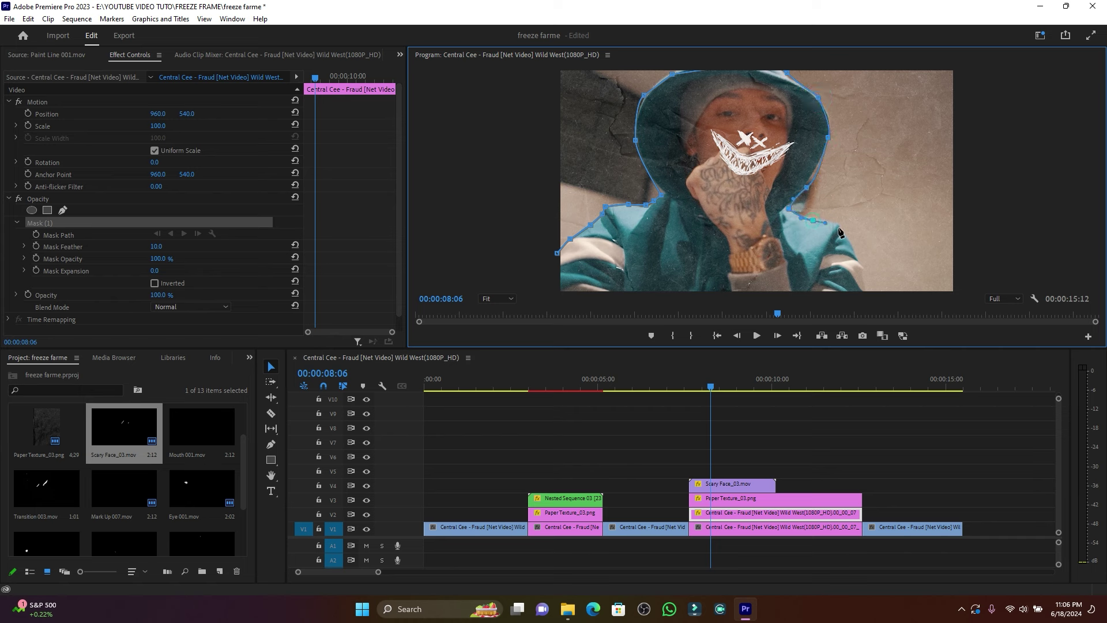
left_click(862, 279)
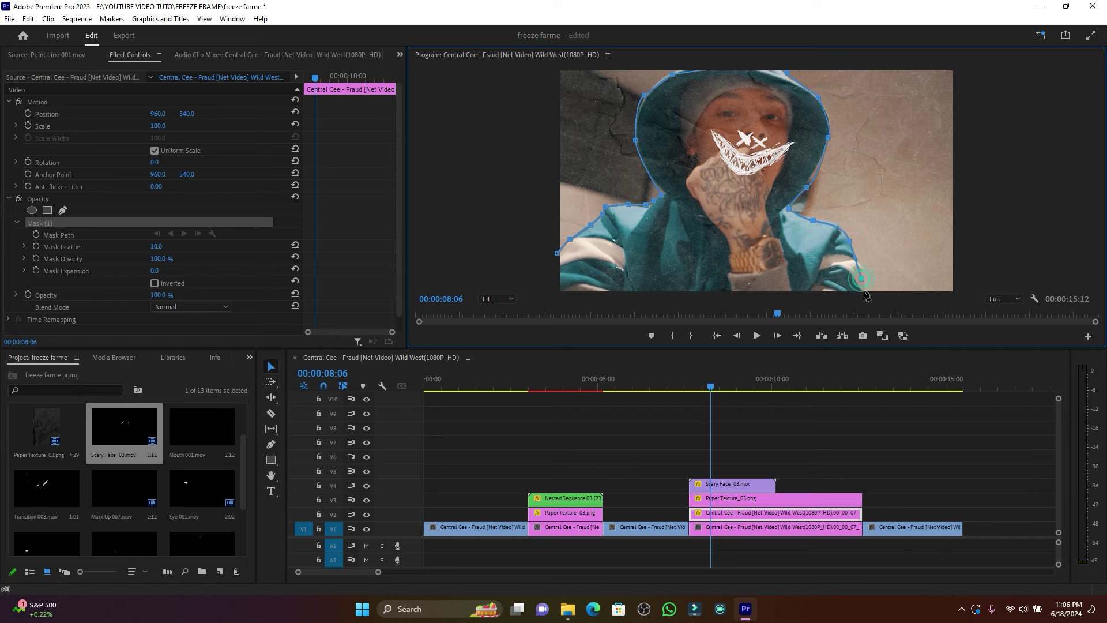
left_click(562, 290)
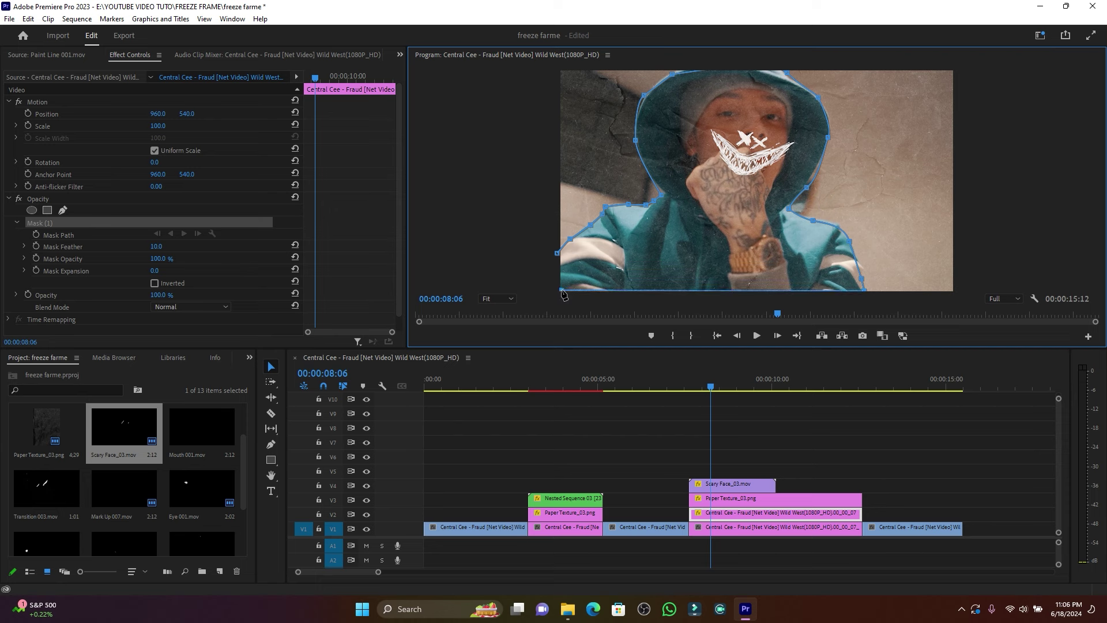
left_click(557, 253)
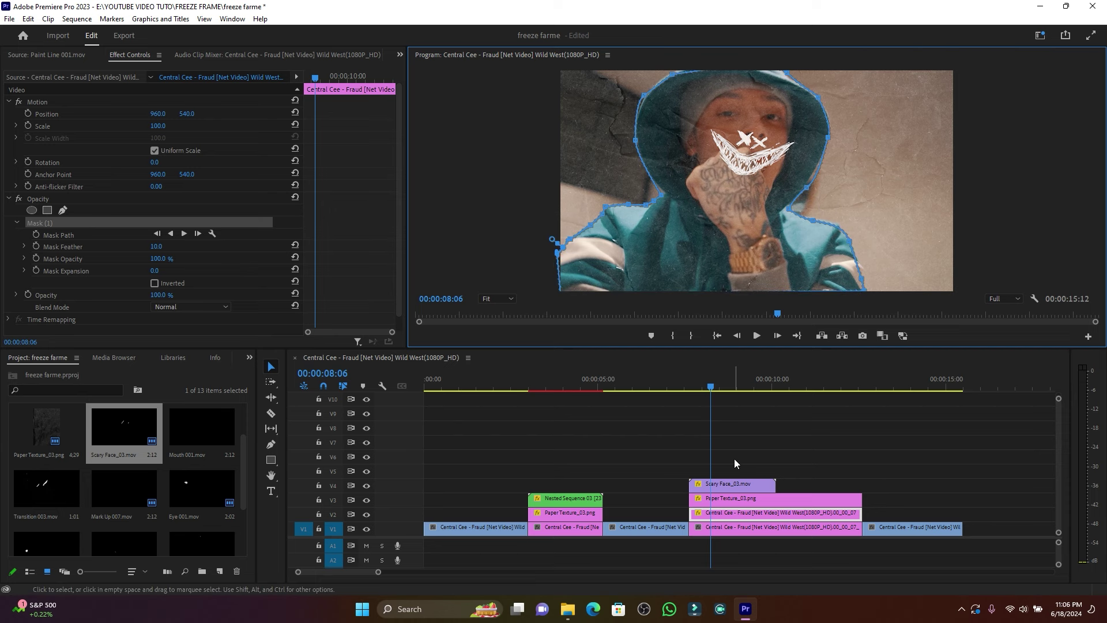
- Move the masked still and the clips above it up one track, and place Transition 003.mov on V2 at scale 52
left_click_drag(735, 461, 760, 499)
left_click(825, 450)
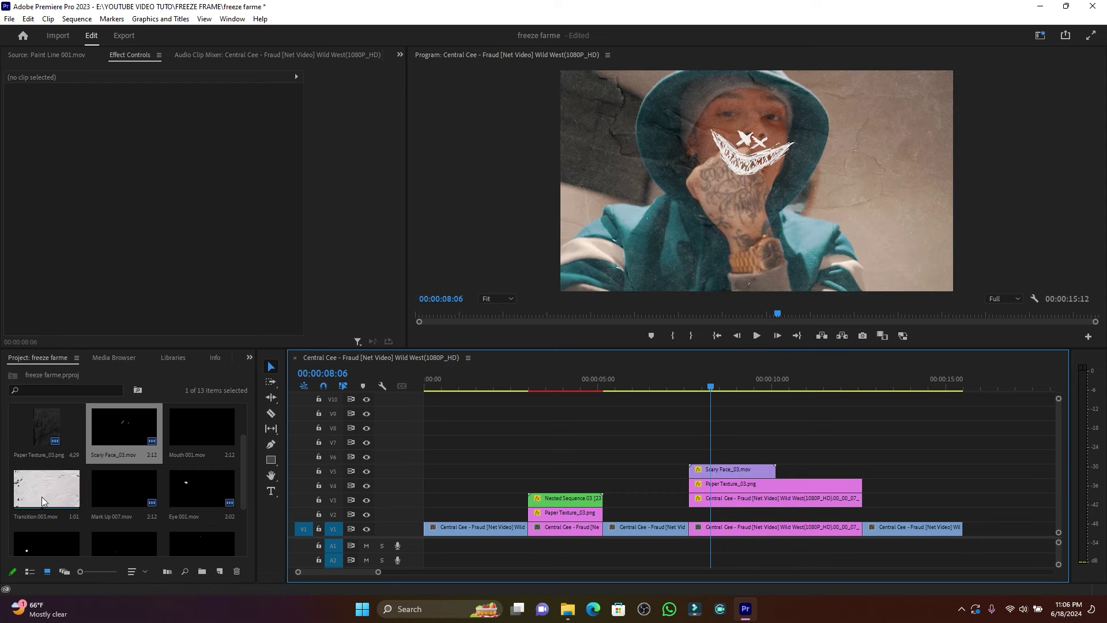
scroll(42, 446, "down", 1)
left_click_drag(34, 427, 788, 517)
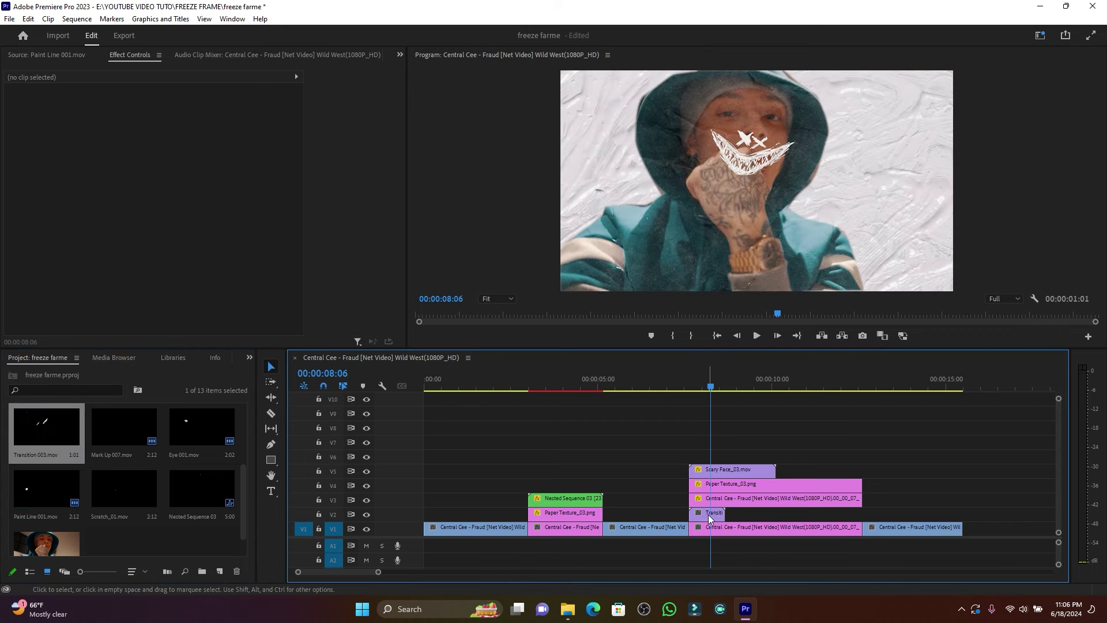
left_click(710, 514)
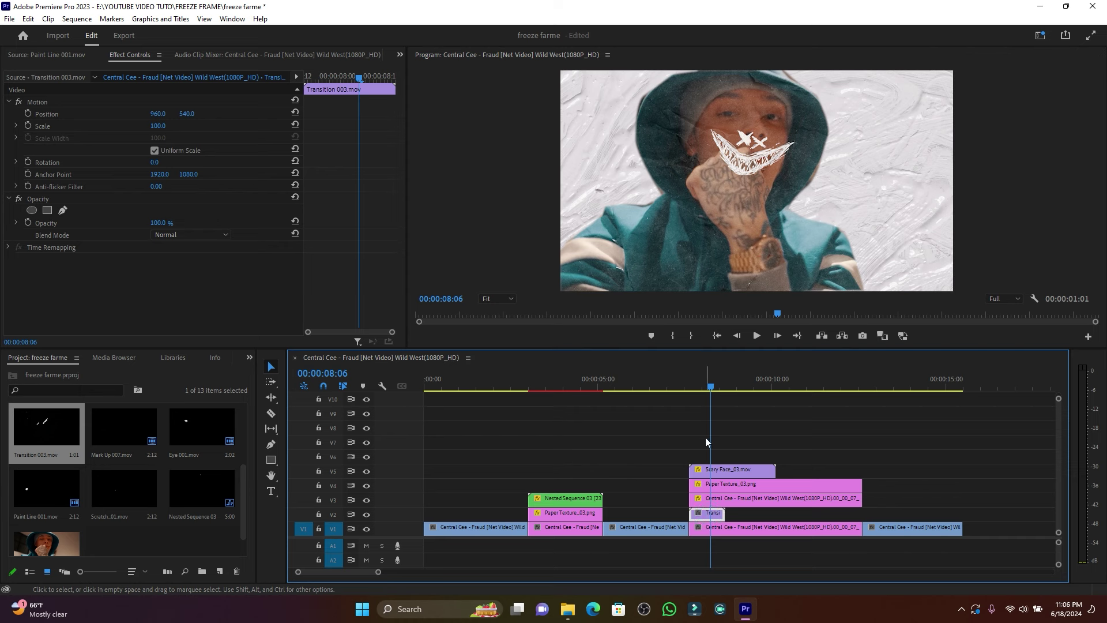
left_click_drag(172, 130, 144, 130)
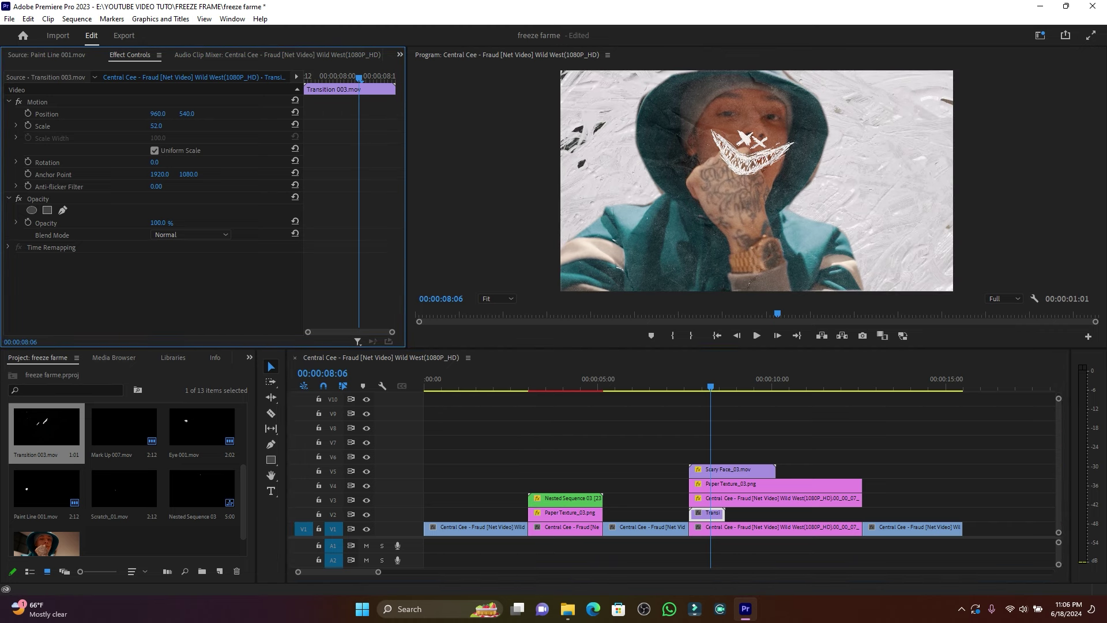
- Play the second freeze frame from just before its start to check the paint transition behind the subject
left_click(684, 383)
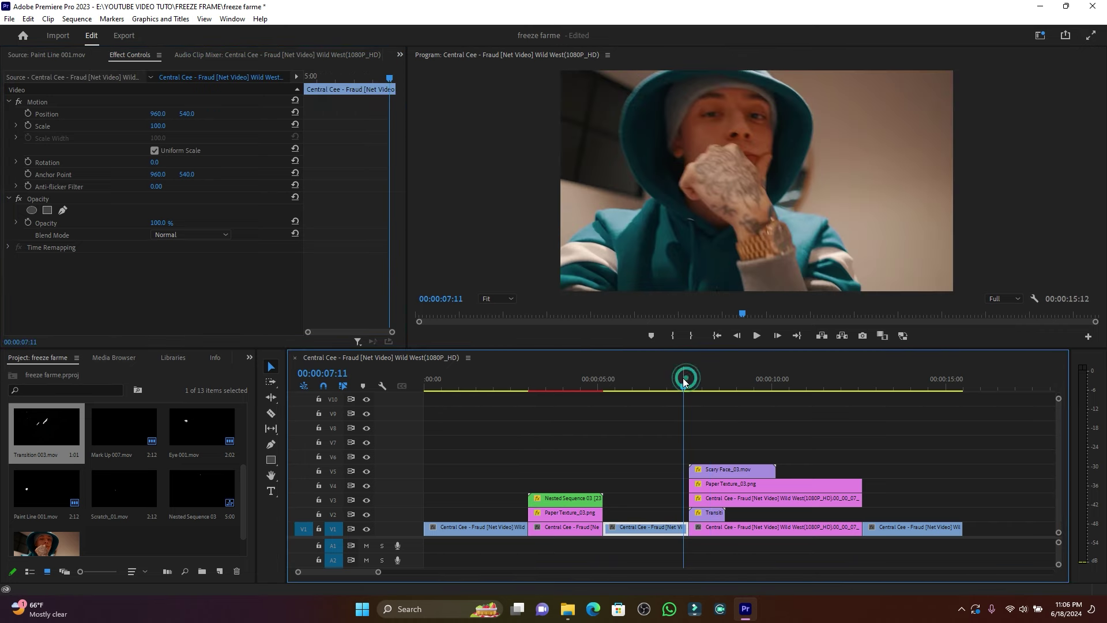
key("space")
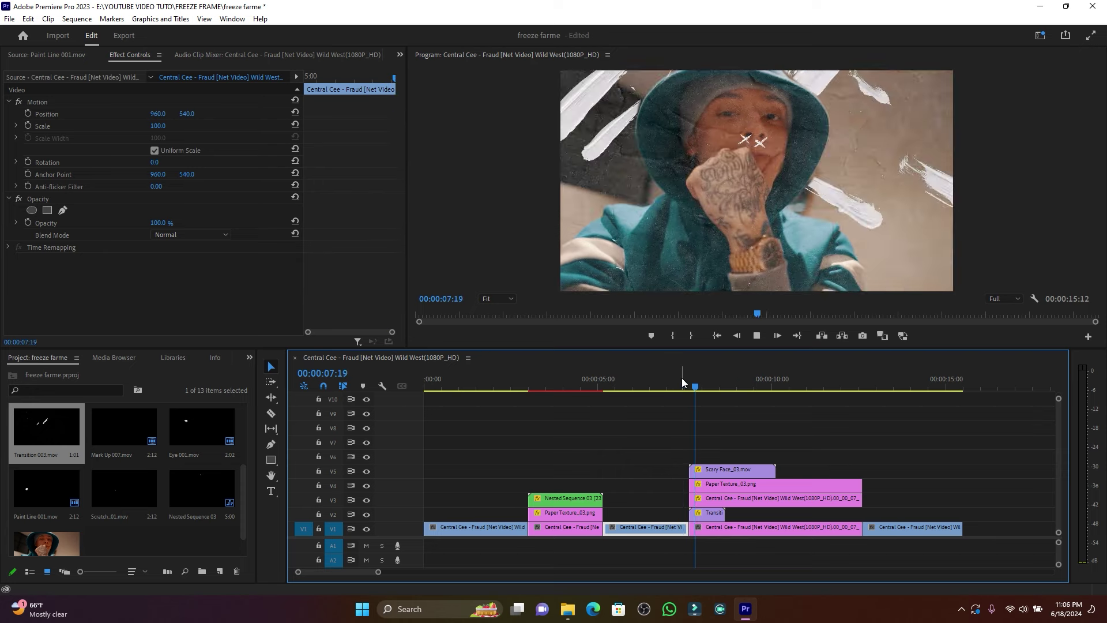
left_click(677, 381)
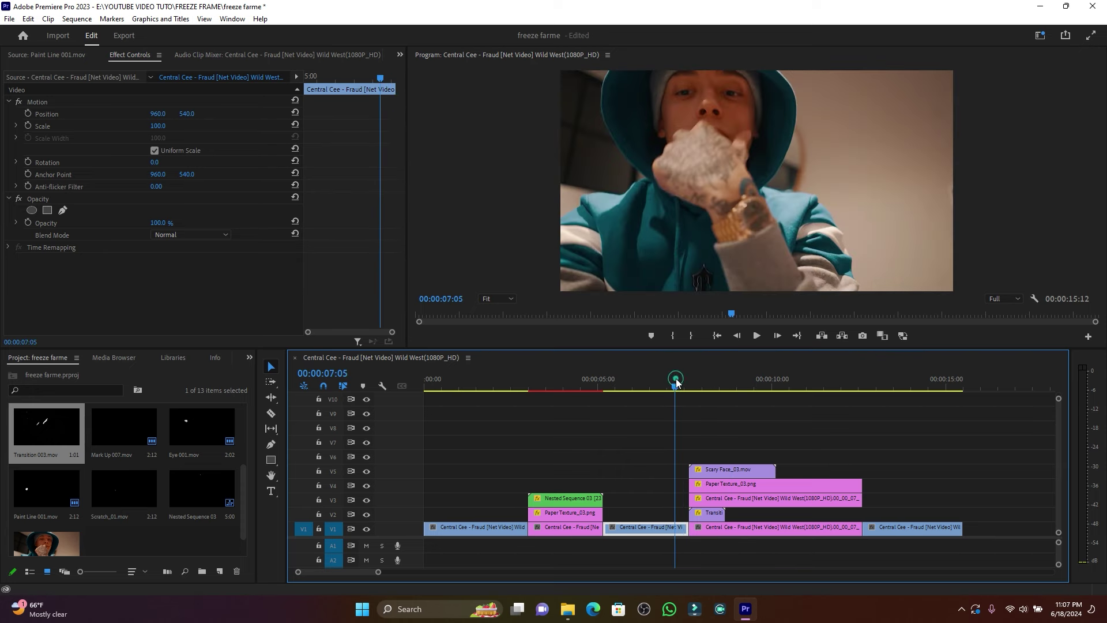
key("space")
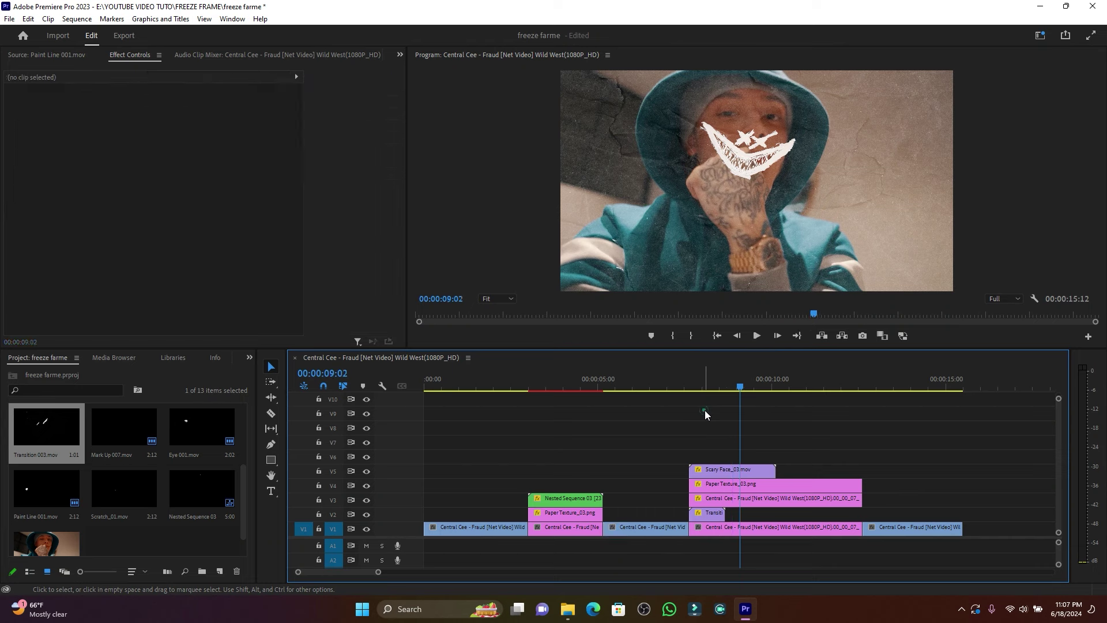
- Duplicate the Transition 003.mov clip directly after the first one on V2 and play the result
left_click(709, 378)
left_click_drag(702, 512, 750, 512)
key("space")
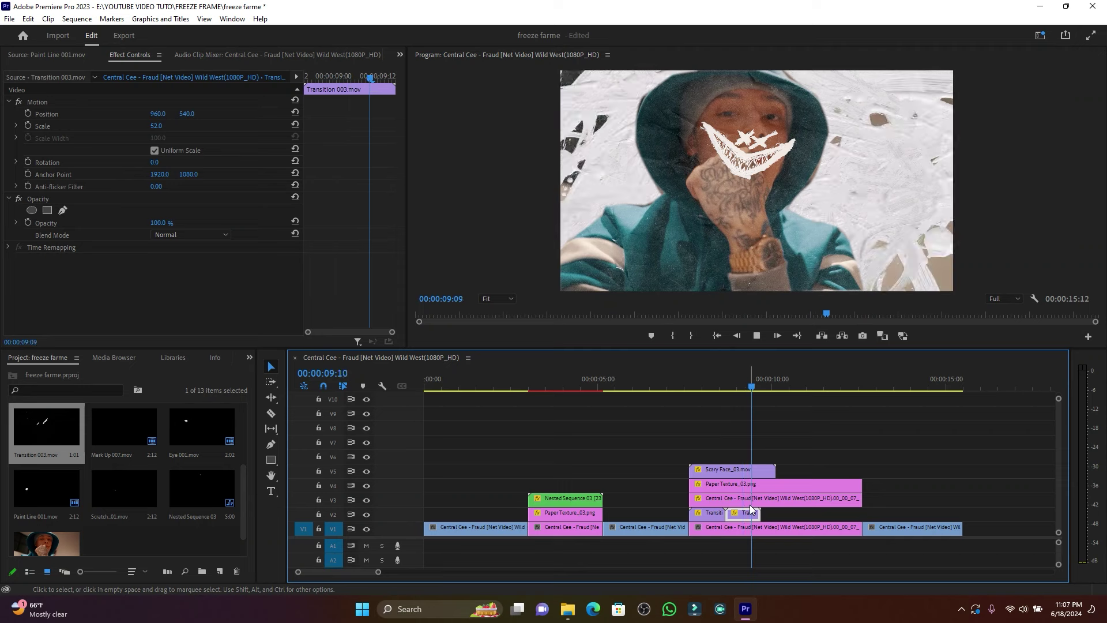
left_click(750, 504)
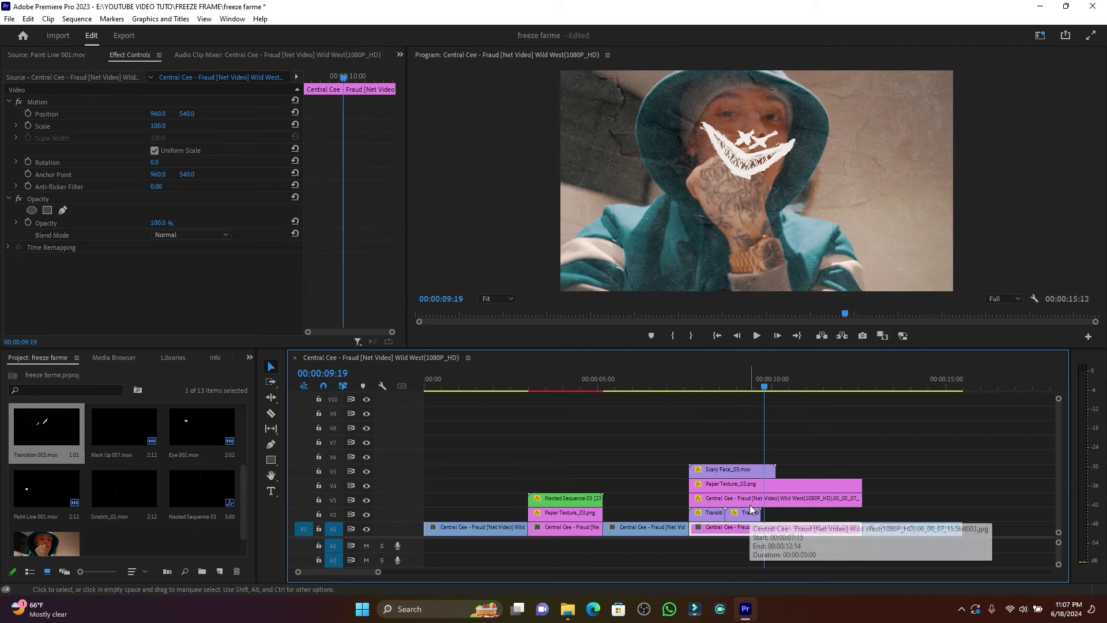
- Add Scratch_01.mov on V6 above Scary Face_03.mov, aligned with the start of the second still
left_click(702, 386)
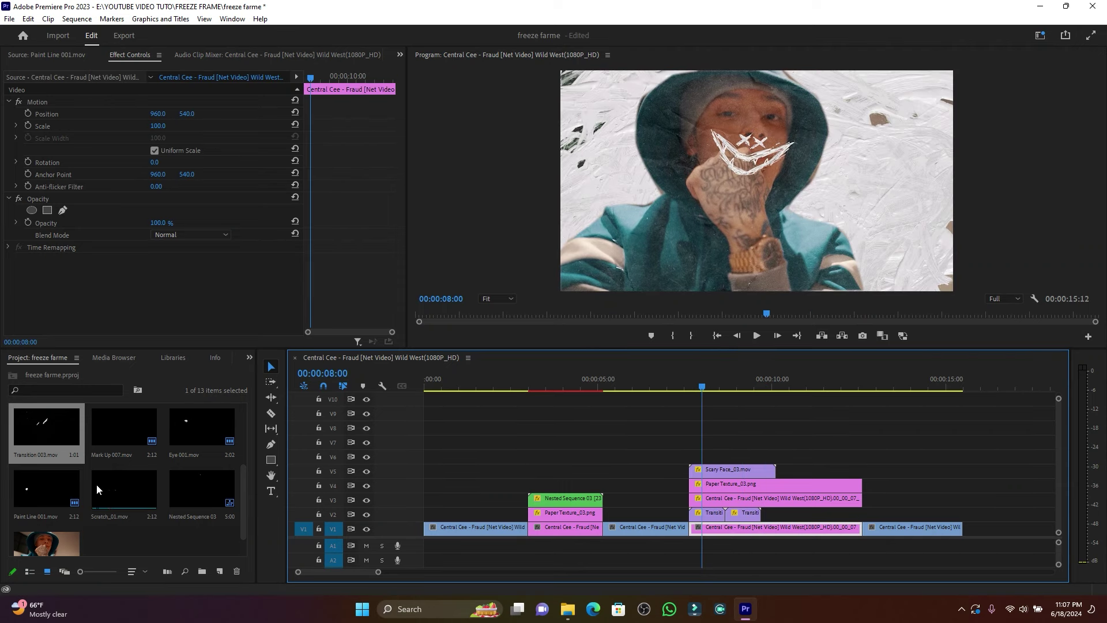
scroll(123, 437, "up", 1)
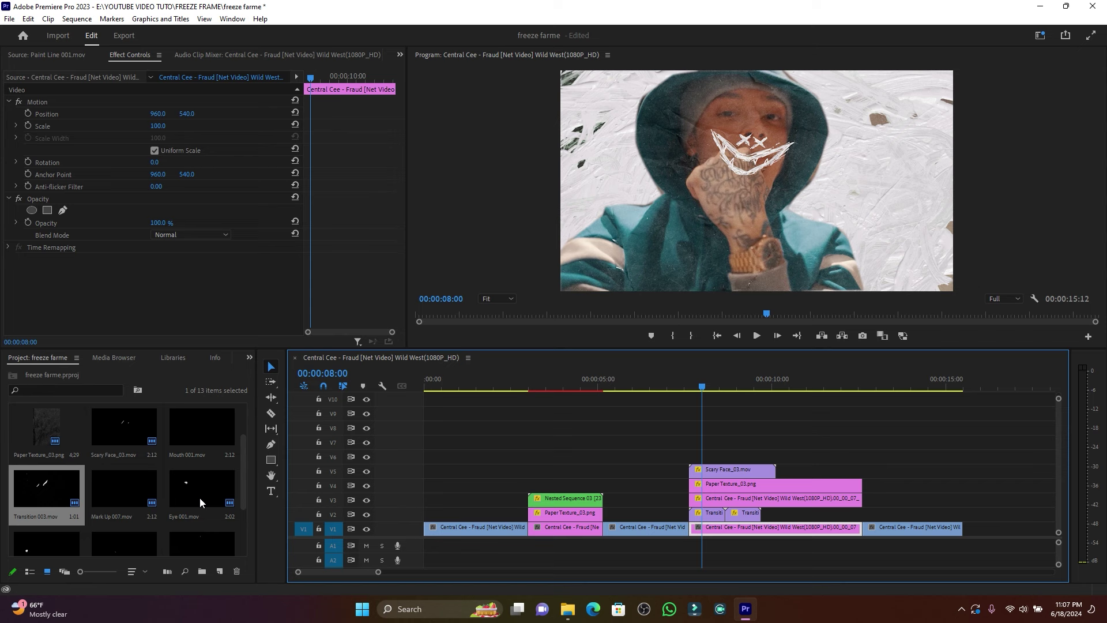
scroll(205, 496, "down", 1)
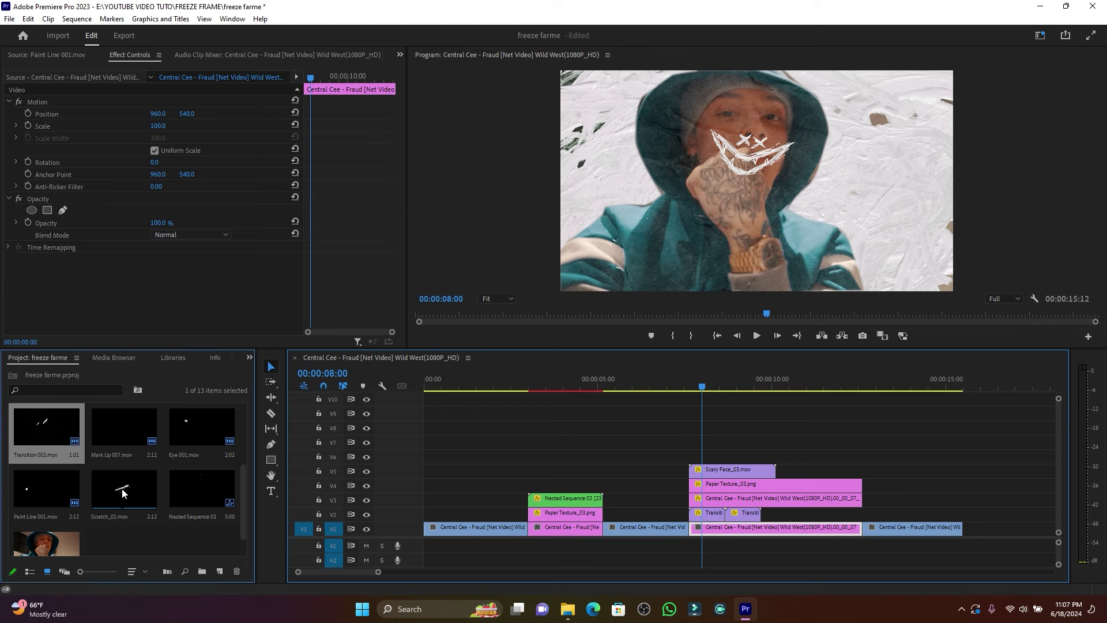
left_click_drag(122, 492, 692, 456)
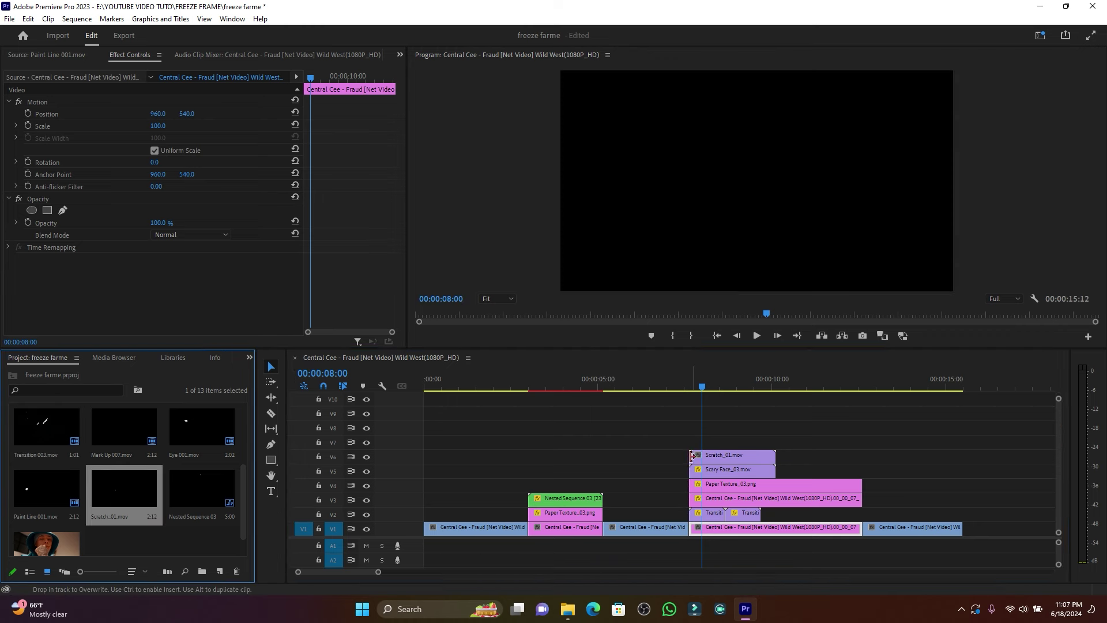
- Set Scratch_01.mov to scale 51, rotate it 23° and move it up to a vertical position of 267
left_click(721, 455)
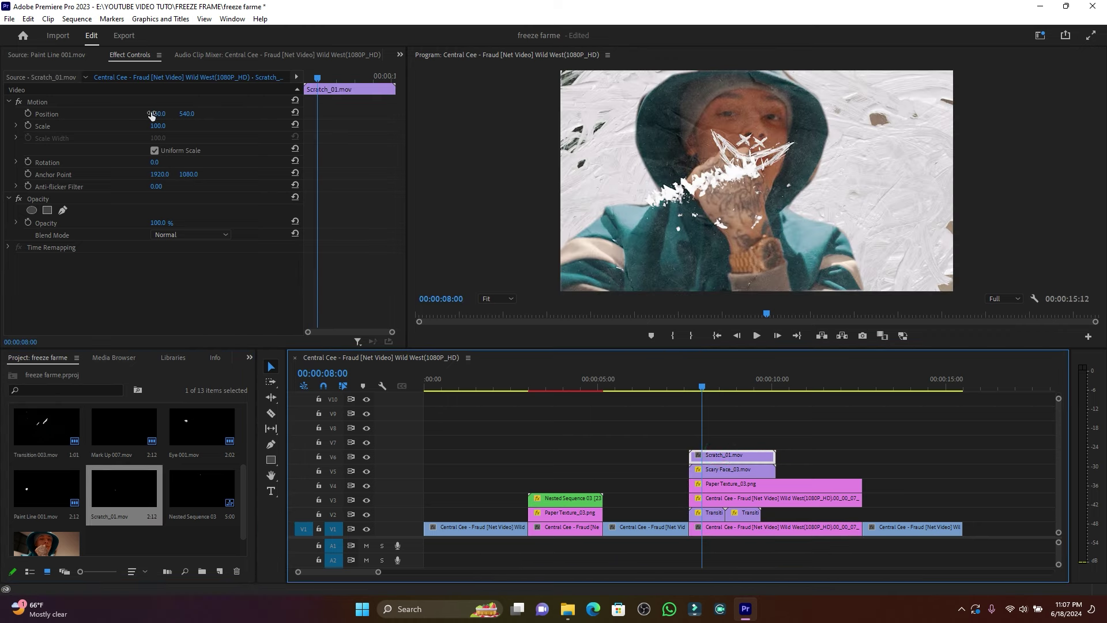
mouse_move(171, 125)
left_mouse_down()
mouse_move(161, 125)
mouse_move(171, 125)
left_mouse_up()
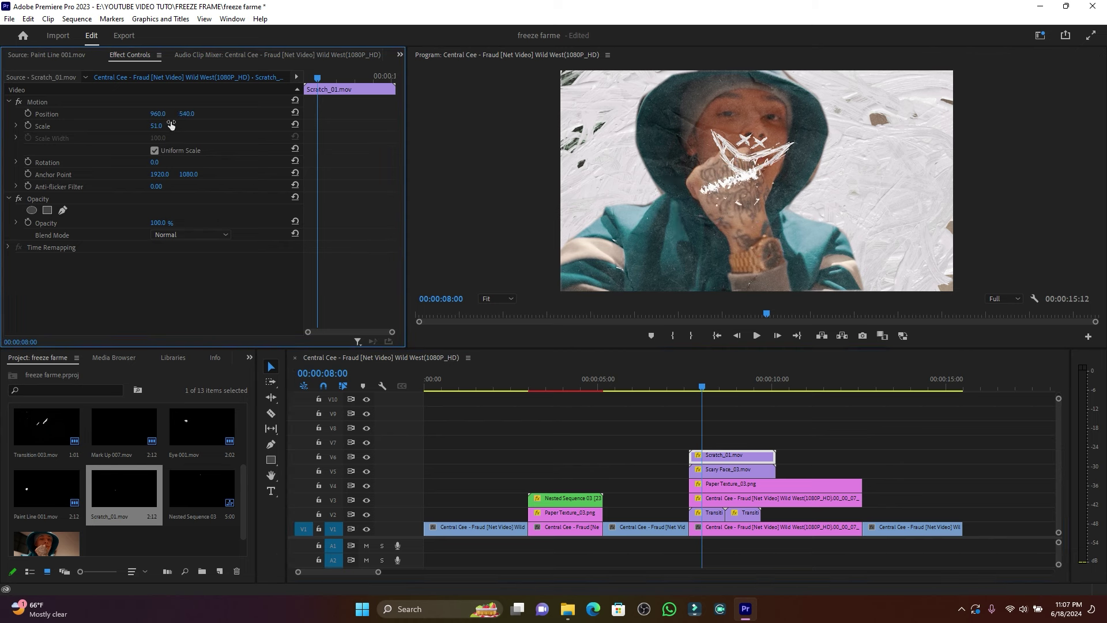
left_click_drag(153, 163, 167, 164)
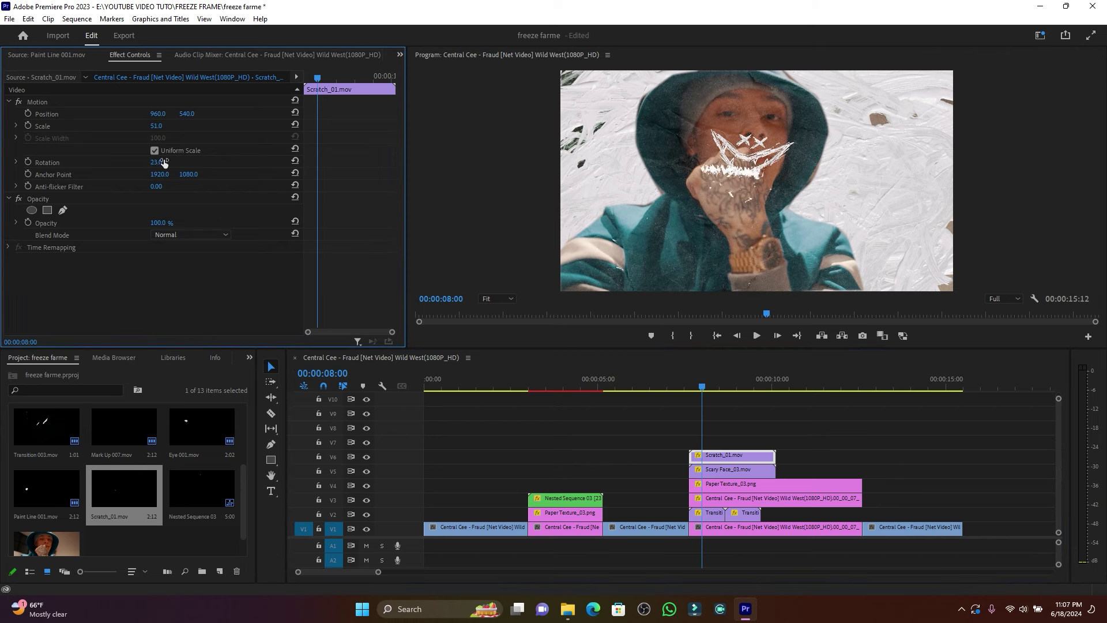
mouse_move(187, 117)
left_mouse_down()
mouse_move(158, 118)
mouse_move(176, 114)
left_mouse_up()
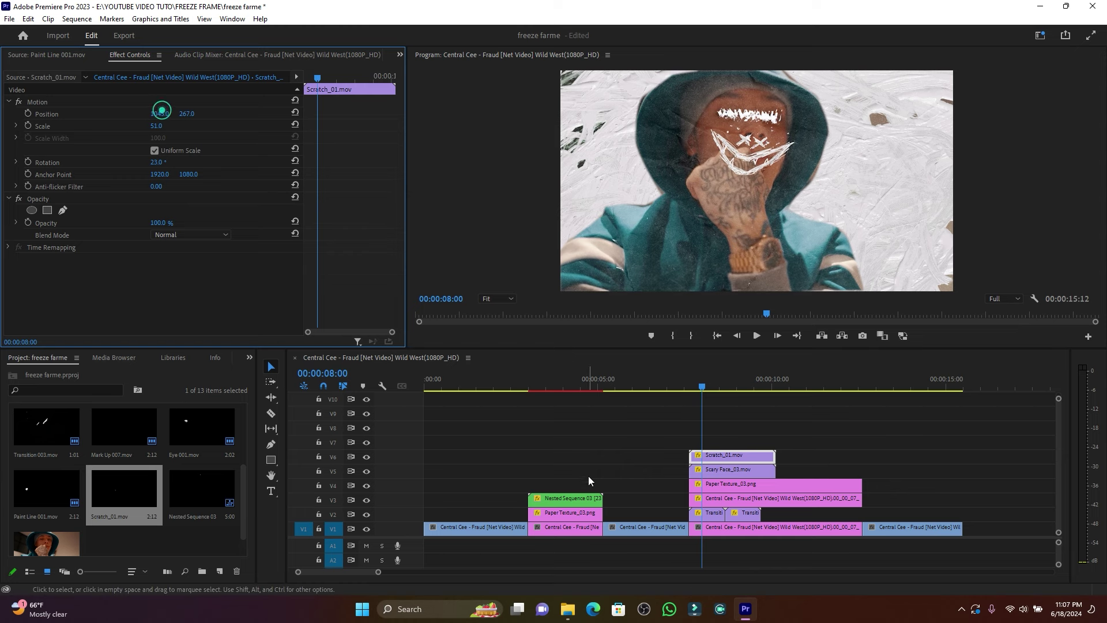
- Play the second freeze frame to check the scratch animation's placement over the eyes
left_click(680, 378)
key("space")
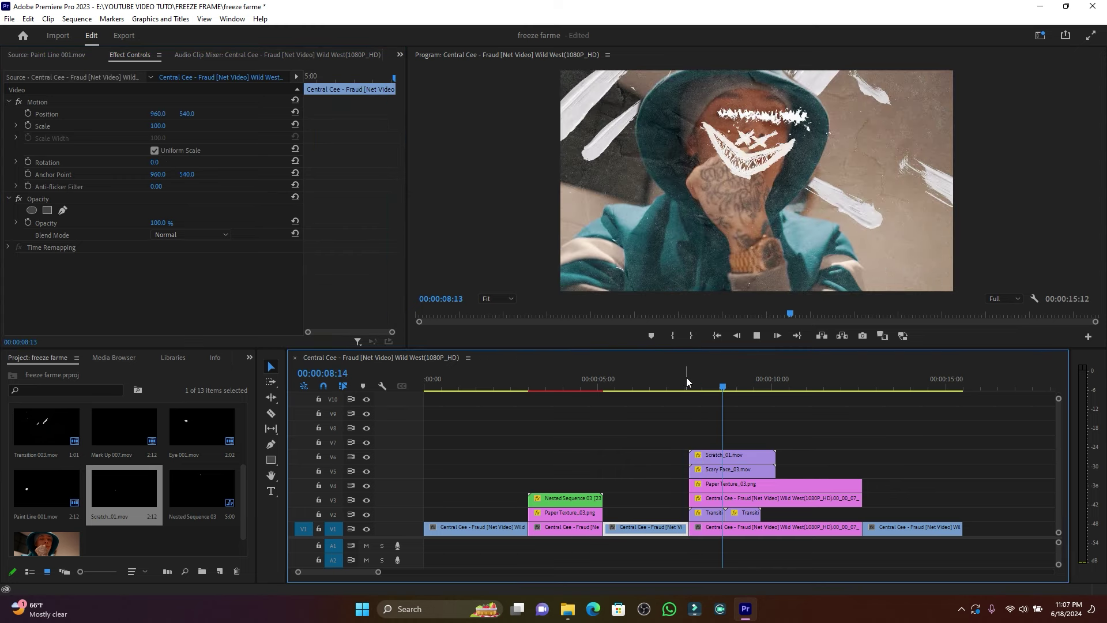
key("space")
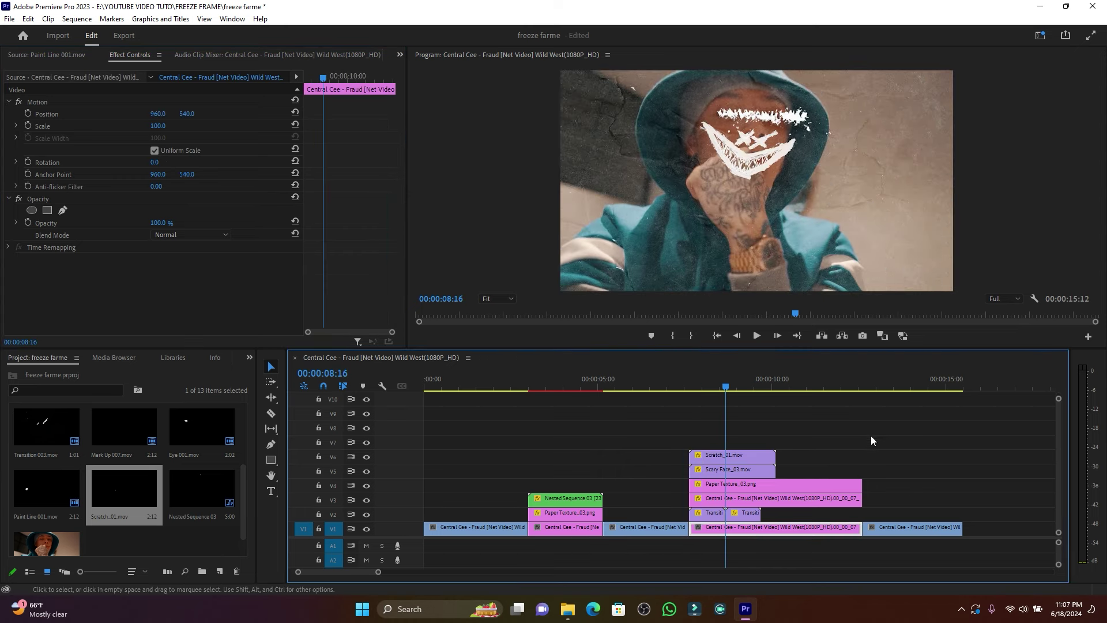
- Shift Scratch_01.mov left so it sits across the subject's eyes and replay the second freeze frame
left_click(726, 459)
left_click_drag(161, 114, 111, 115)
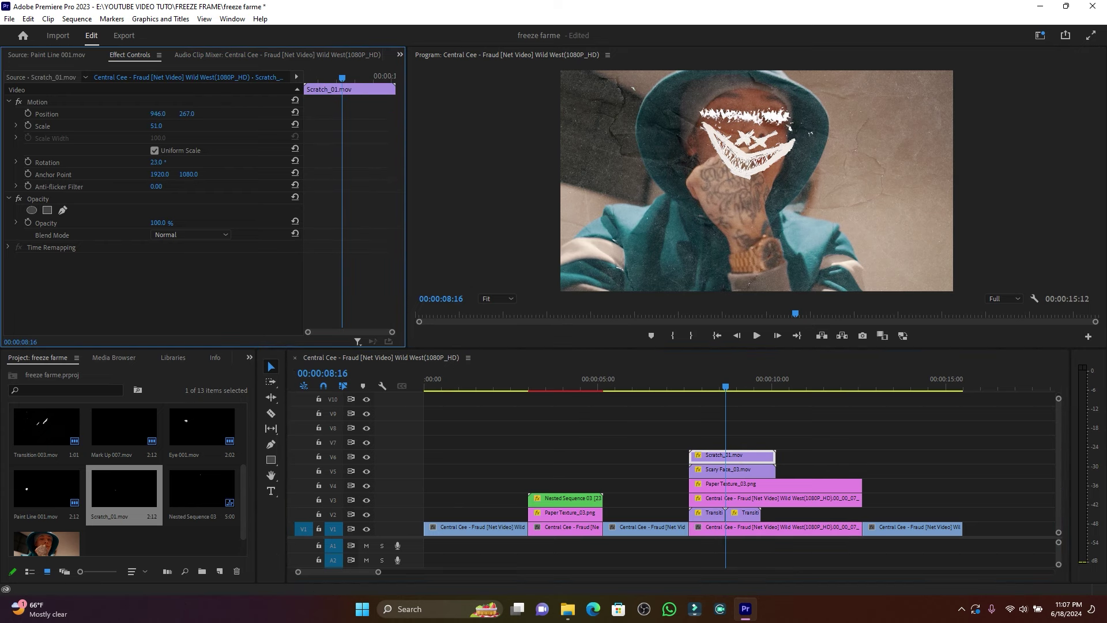
left_click(673, 381)
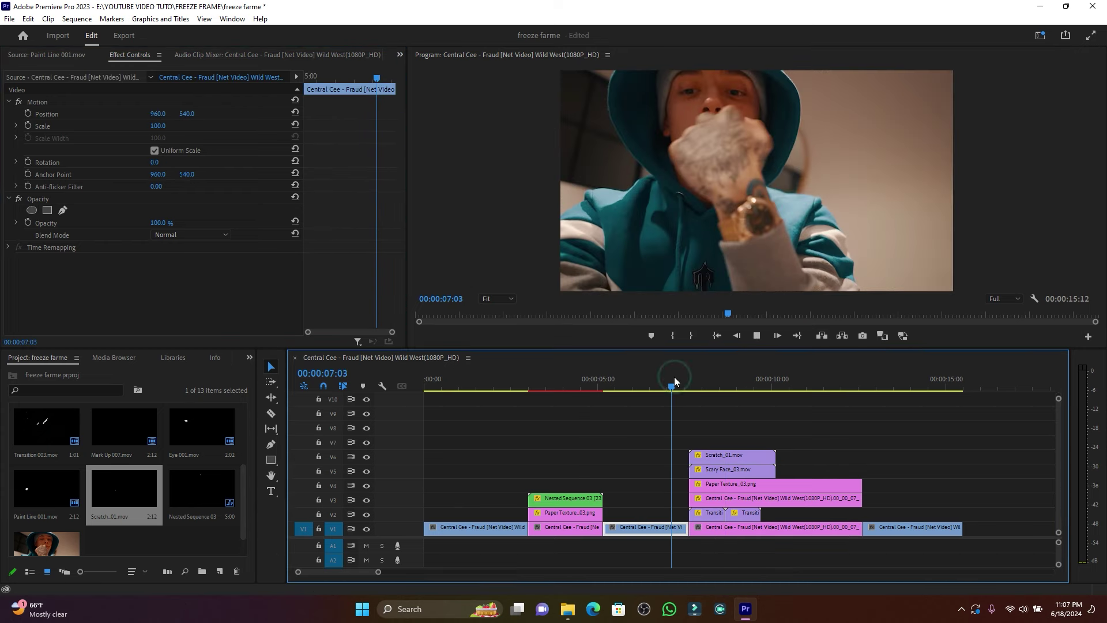
key("space")
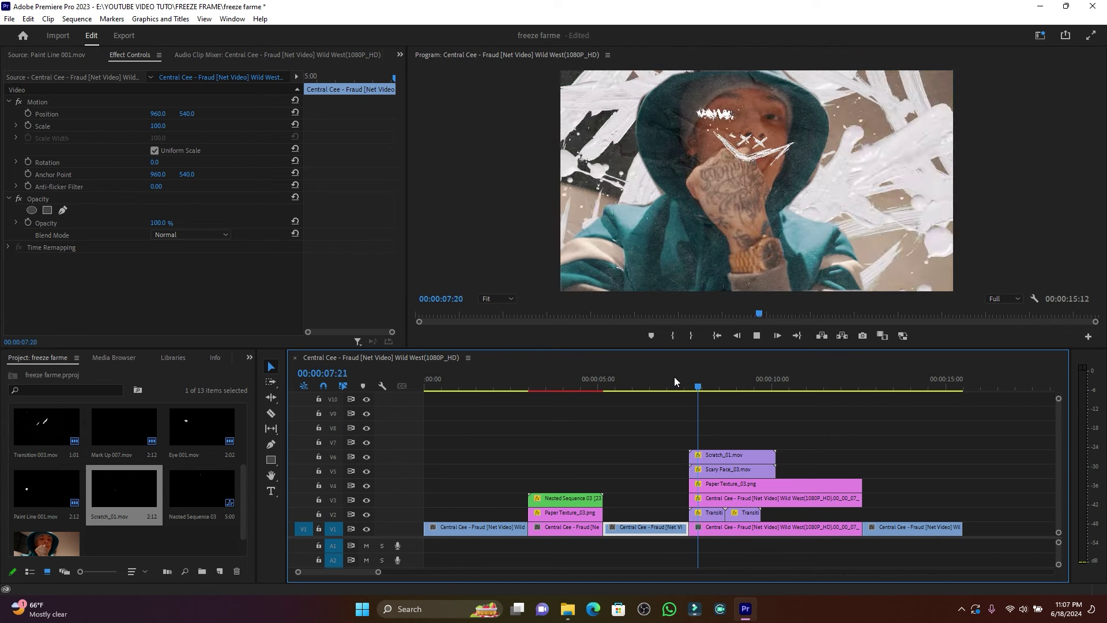
key("space")
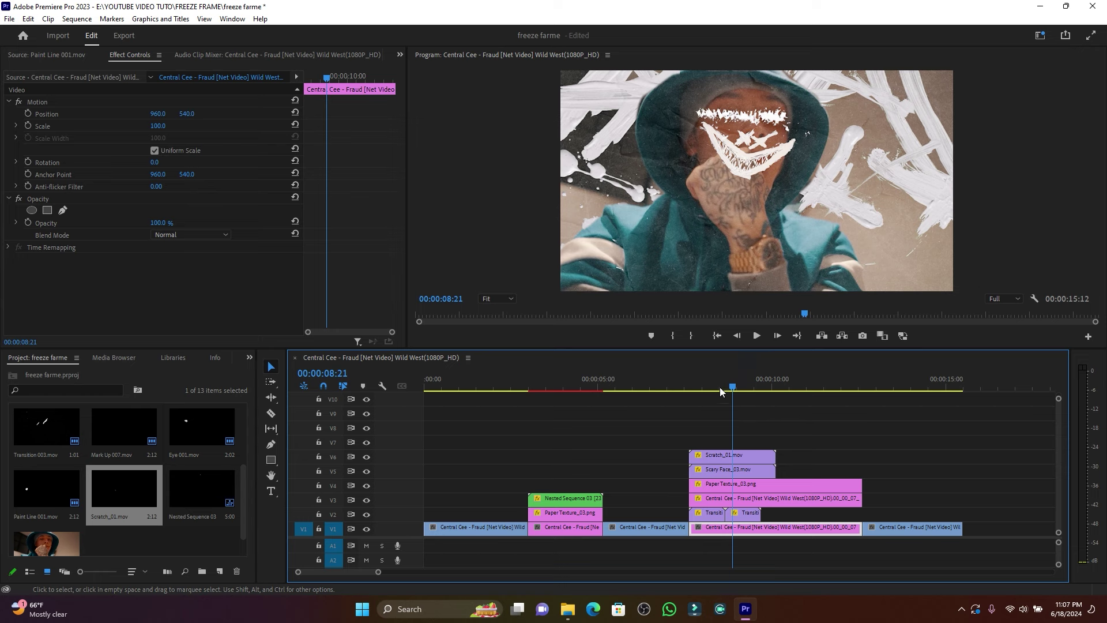
- Find the Tint effect and apply it to the first Transition 003.mov clip on V2
left_click_drag(723, 391, 713, 386)
left_click(709, 512)
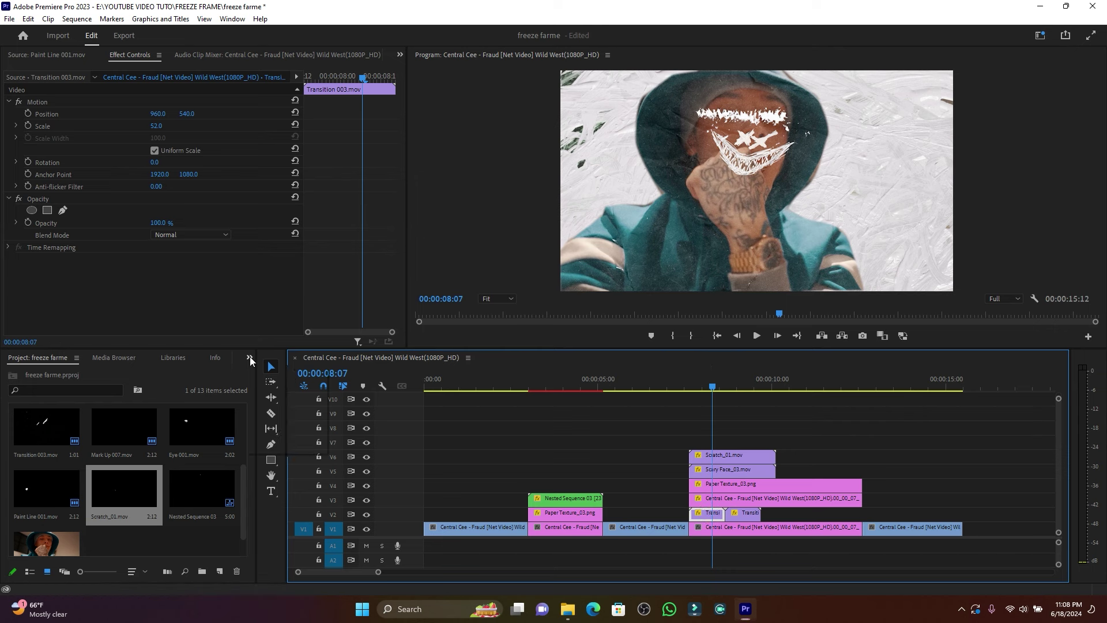
key("shift+7")
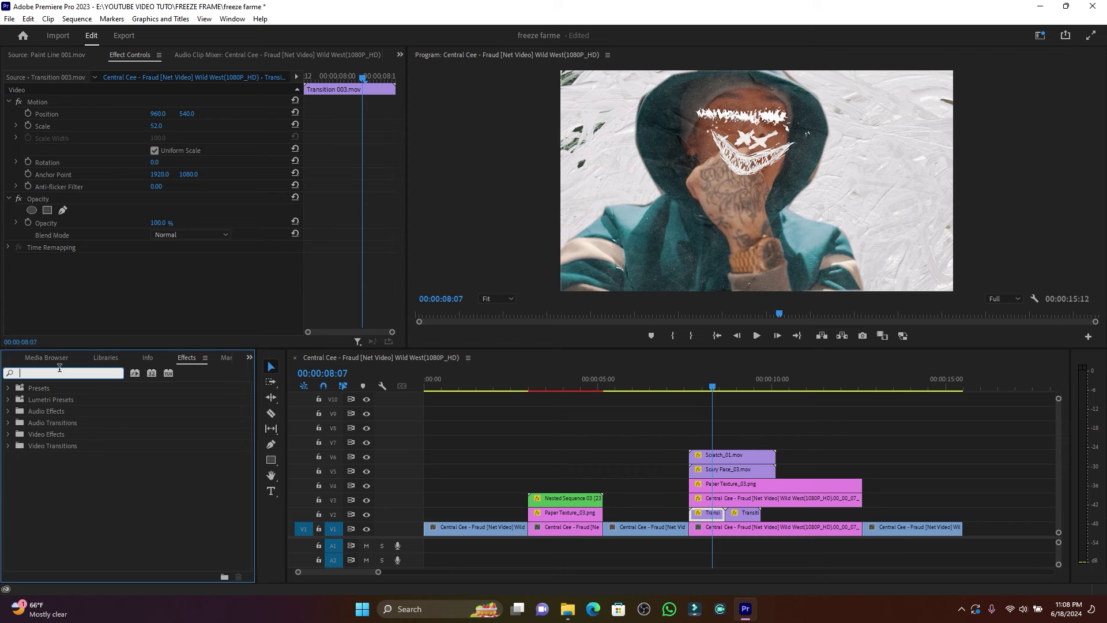
left_click(58, 372)
type("tint")
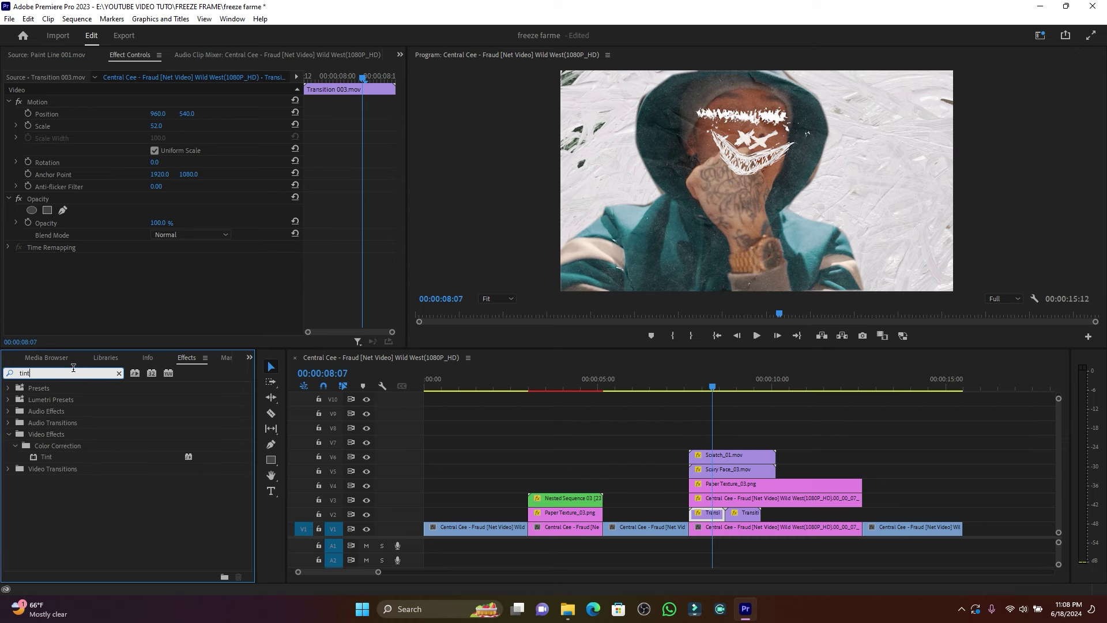
left_click_drag(43, 458, 718, 518)
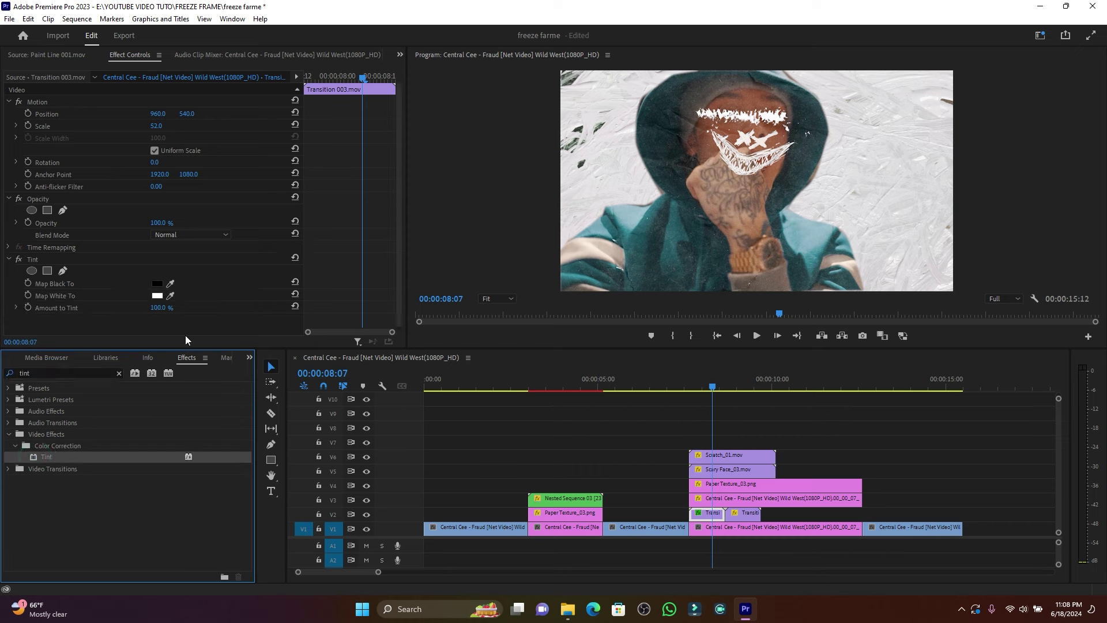
- Set the Tint effect's Map White To color to red on the first transition clip
left_click(156, 295)
left_click(490, 287)
left_click(683, 227)
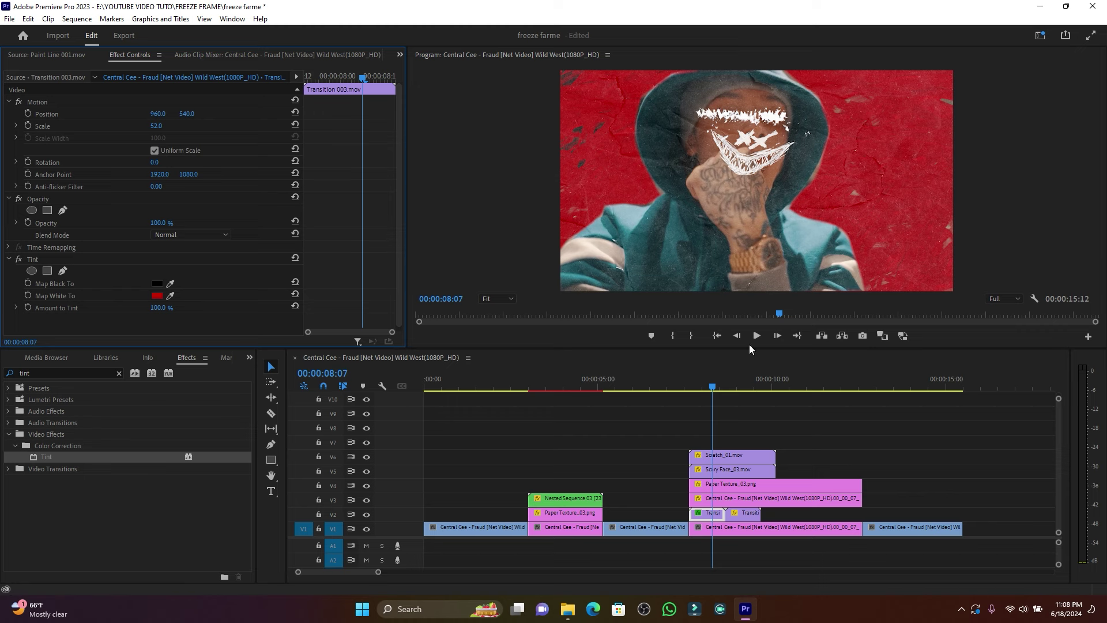
- Play the second freeze frame from just before its start to check the red-tinted paint transition
left_click(681, 385)
key("space")
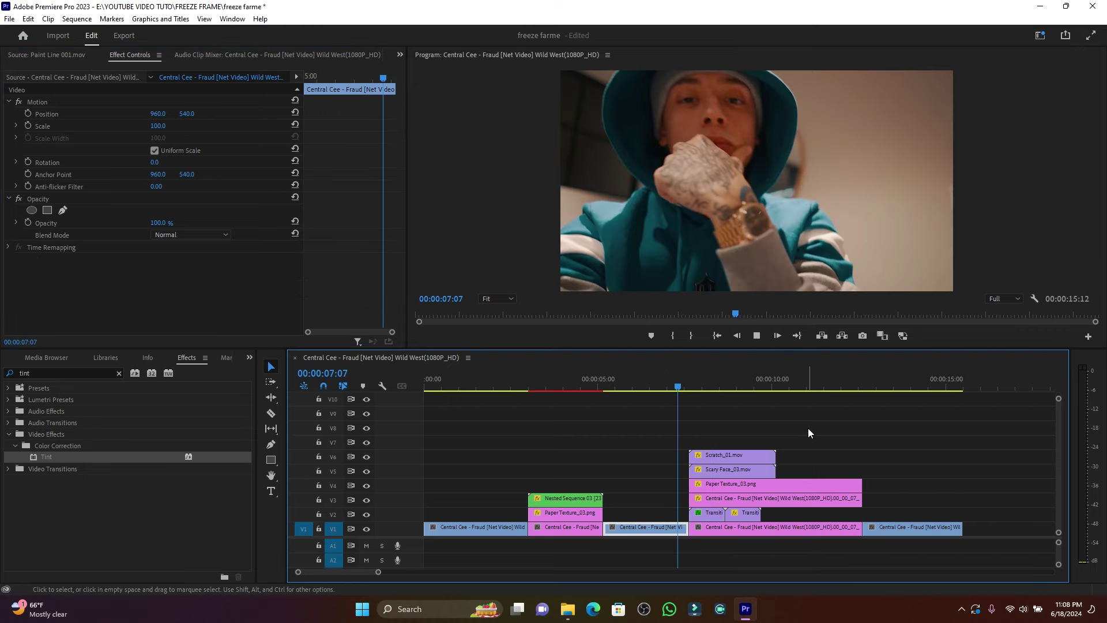
key("space")
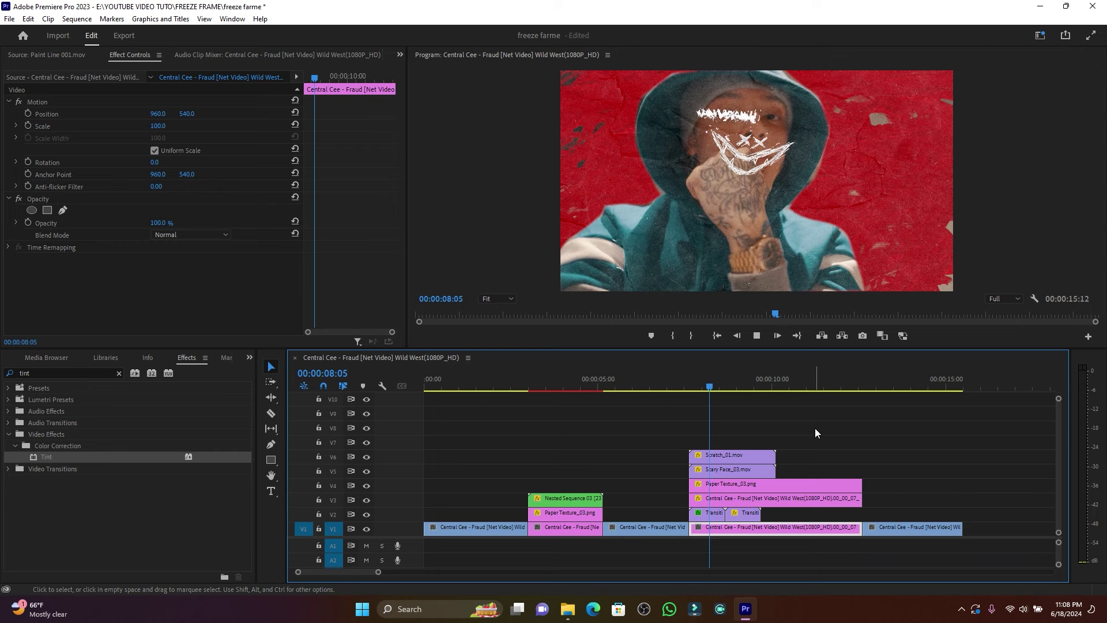
key("space")
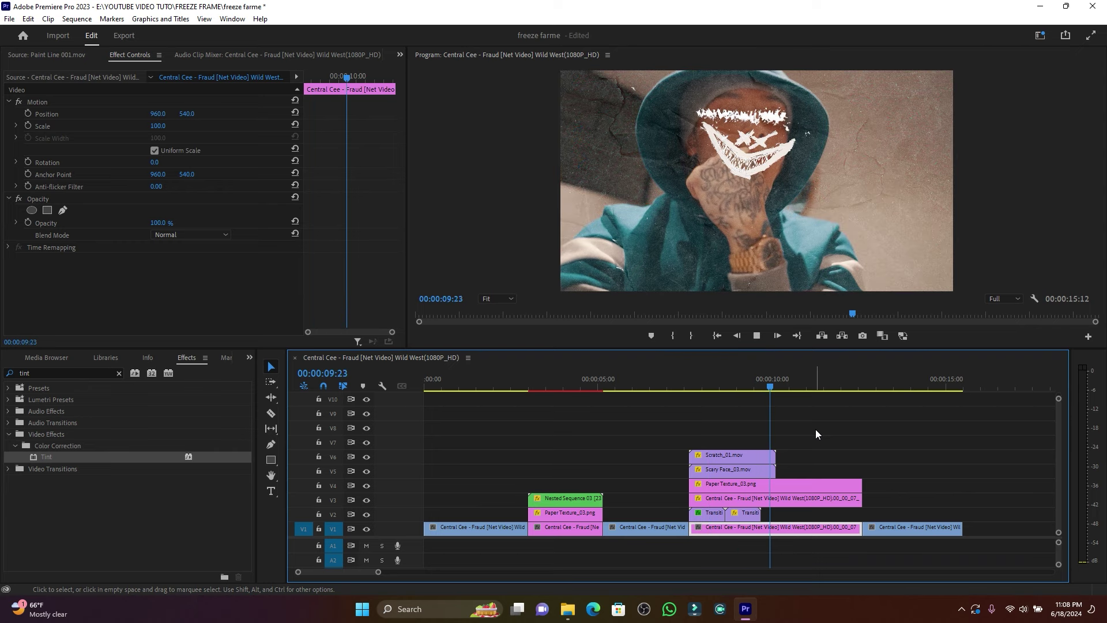
left_click_drag(743, 385, 704, 385)
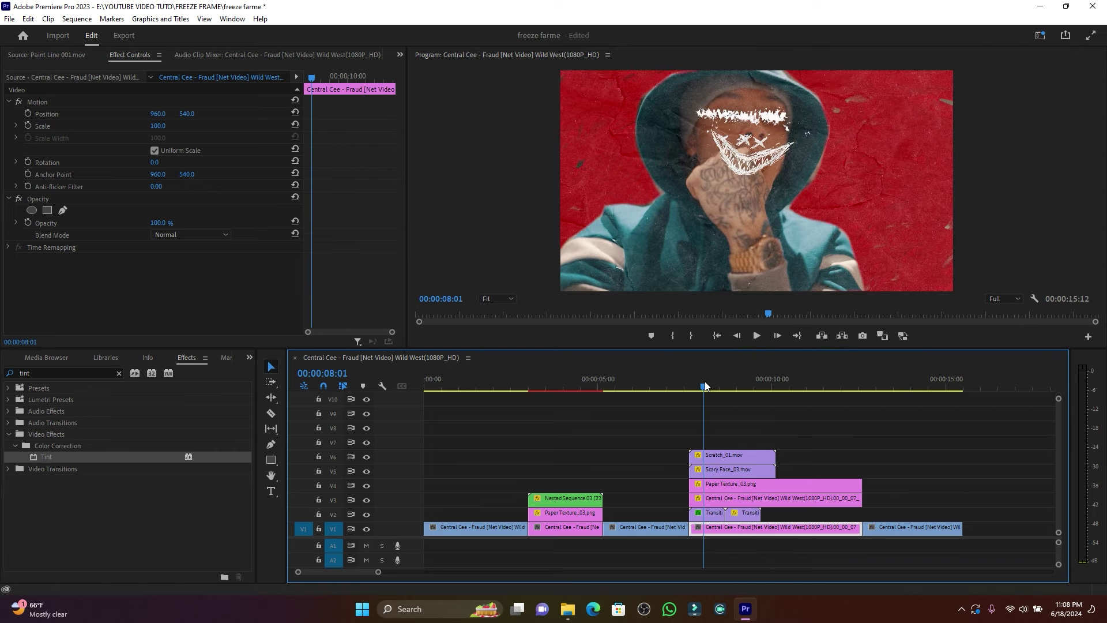
key("space")
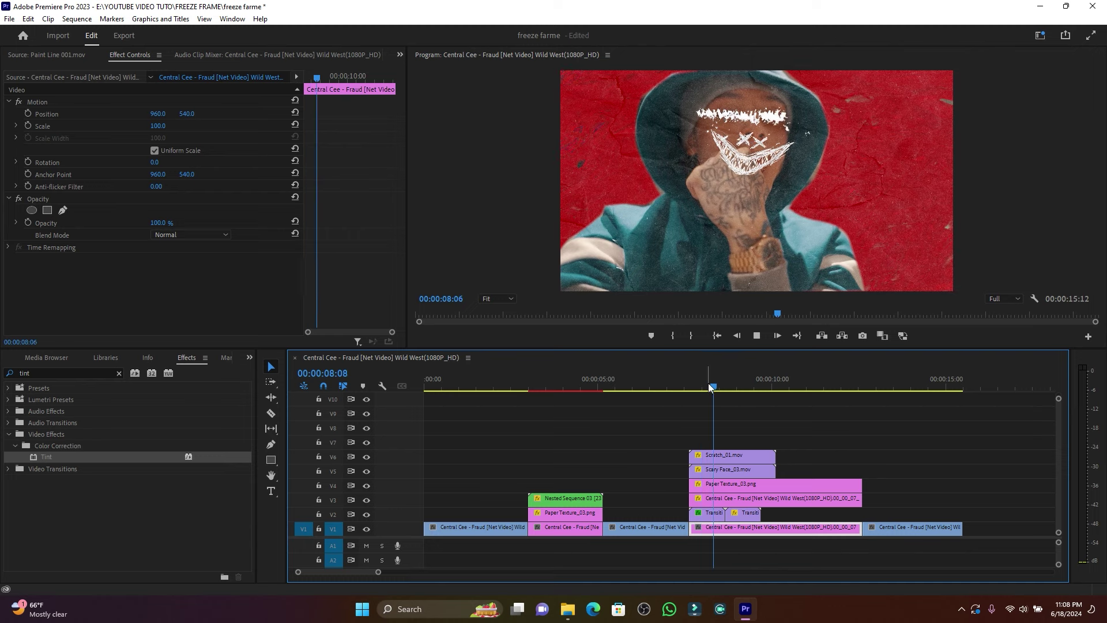
key("space")
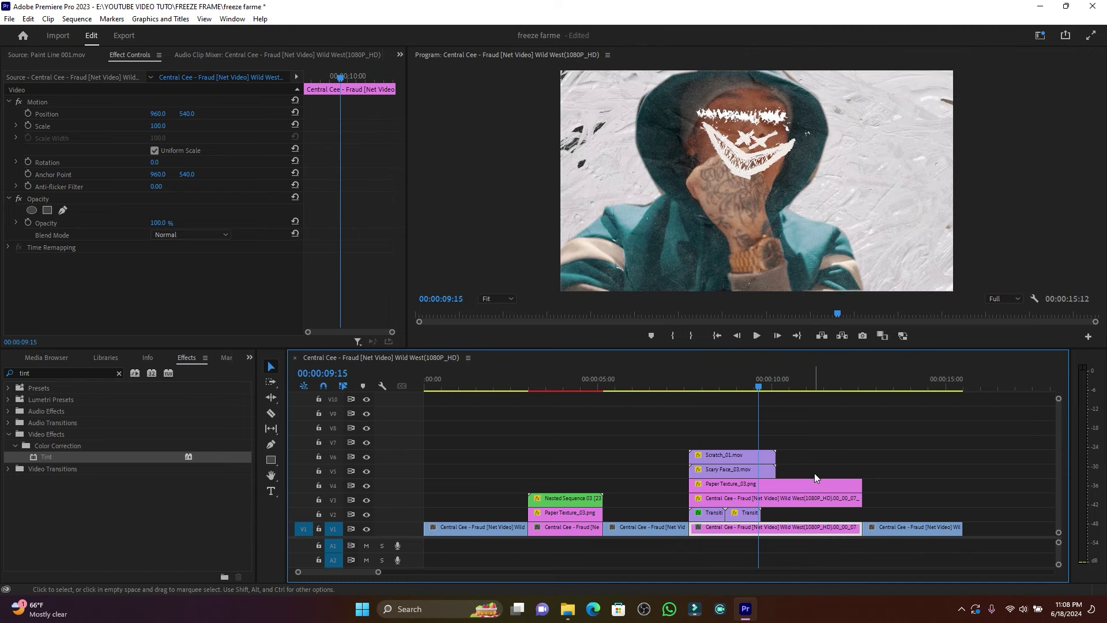
- Trim all second freeze-frame layers to end with the second Transition 003.mov clip and move the final video clip against them to close the gap
left_click_drag(862, 486, 760, 485)
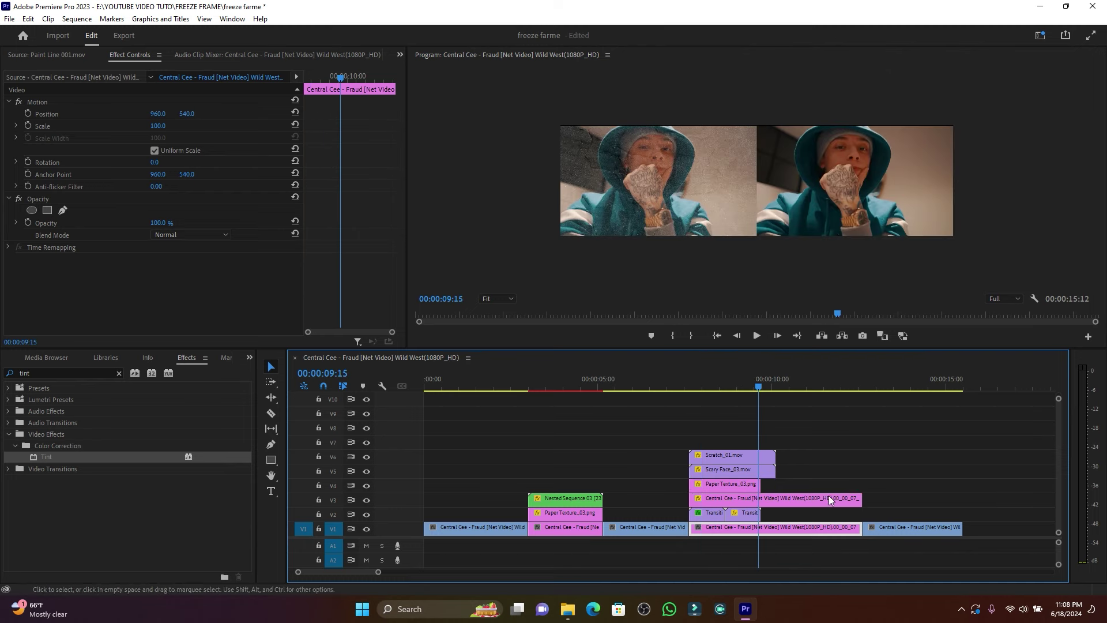
left_click_drag(864, 499, 760, 457)
left_click_drag(861, 527, 764, 527)
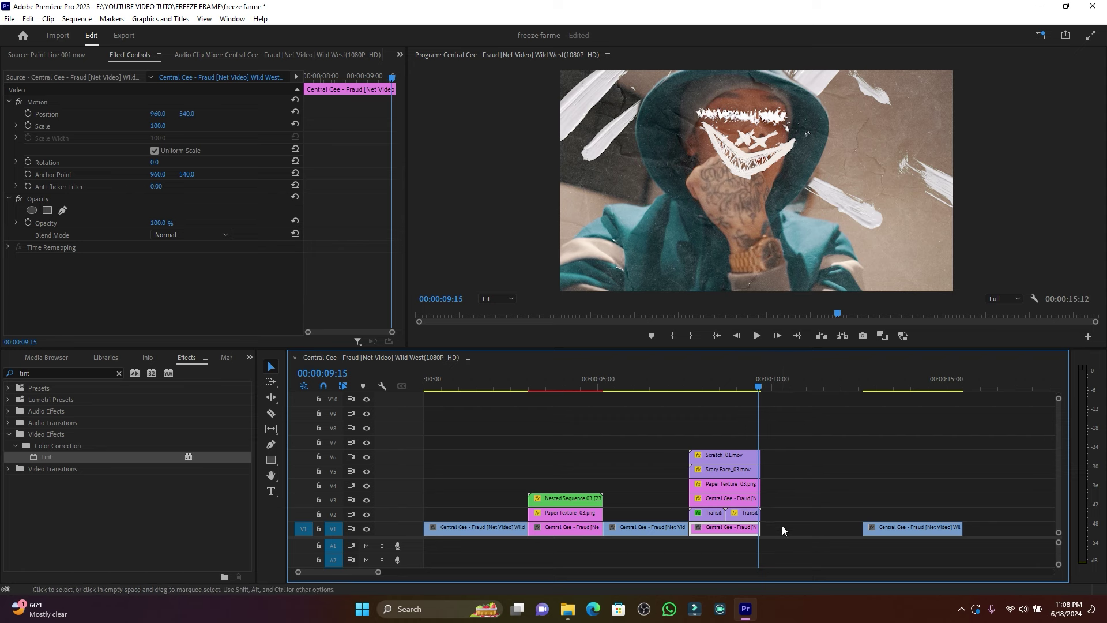
left_click_drag(915, 531, 819, 533)
- Replay the shortened second freeze frame through to the final video clip to check its timing
left_click(679, 382)
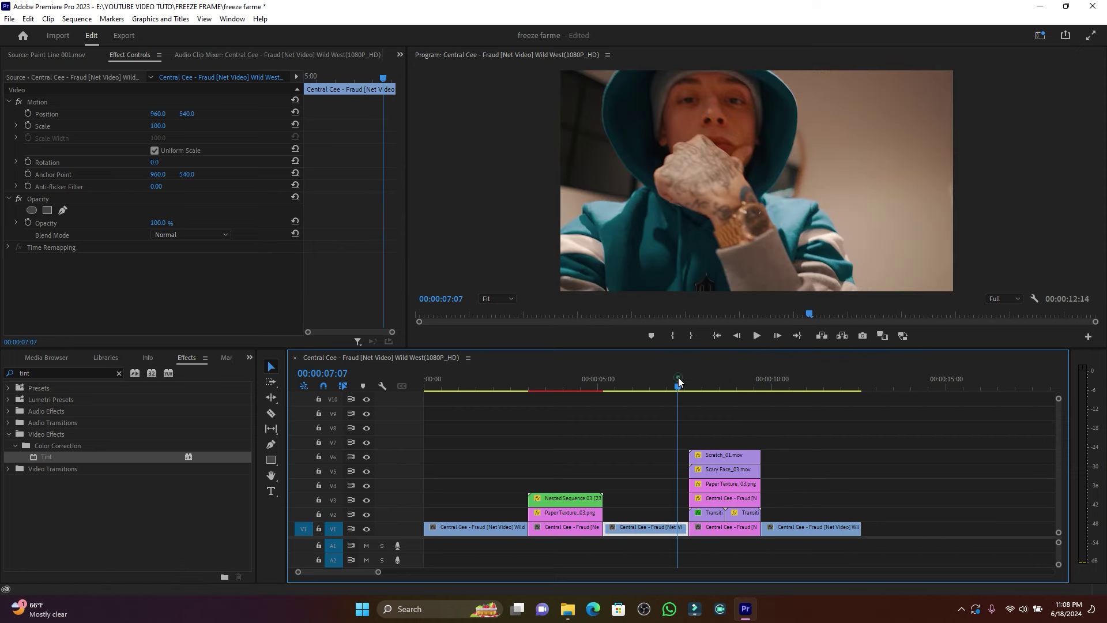
key("space")
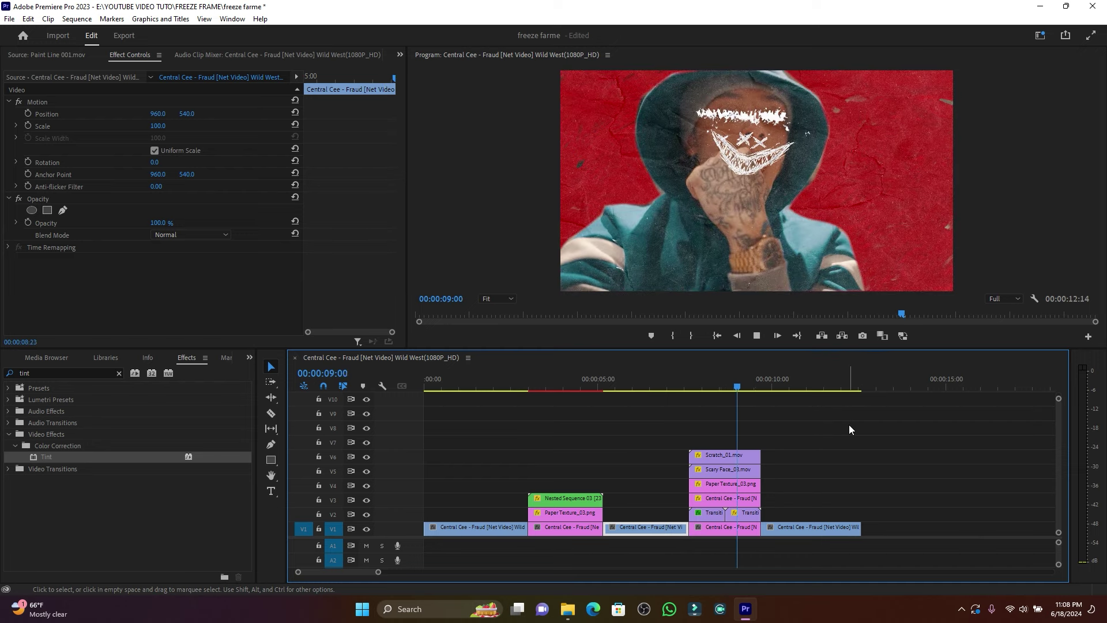
key("space")
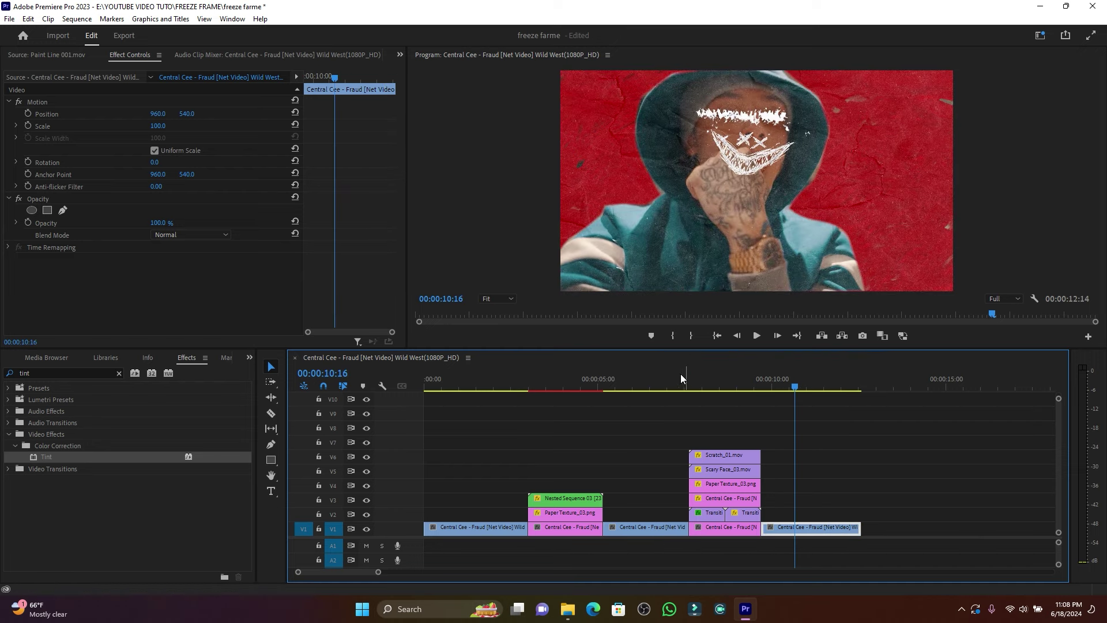
left_click_drag(680, 379, 641, 380)
left_click_drag(379, 572, 440, 573)
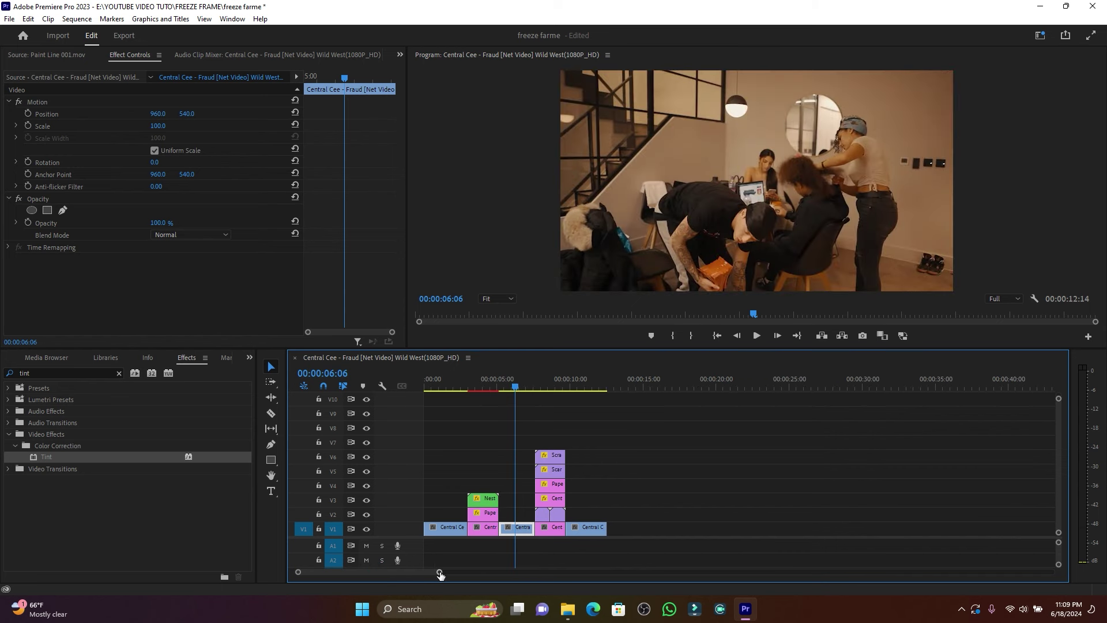